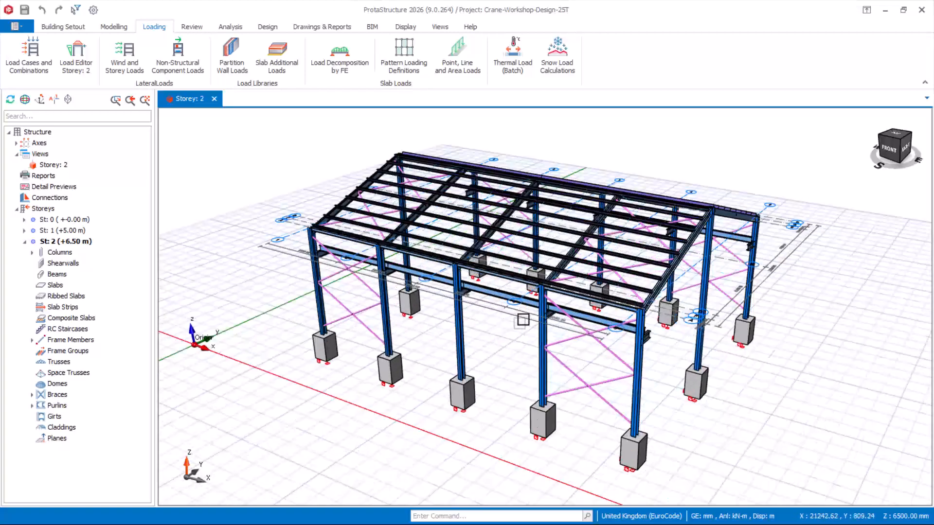
# - Inspect the properties of the long-side steel column at the inner edge of the front braced bay
pyautogui.scroll(1, 512, 320)
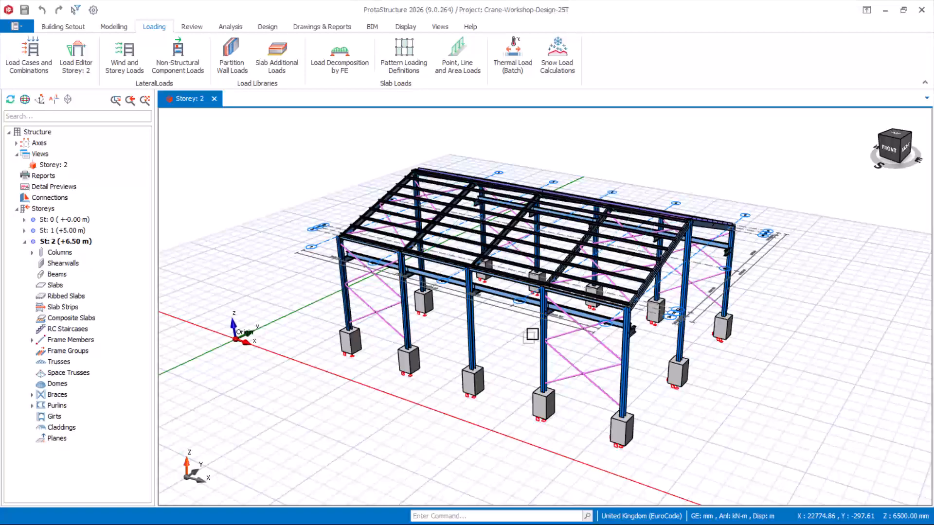
pyautogui.scroll(1, 568, 326)
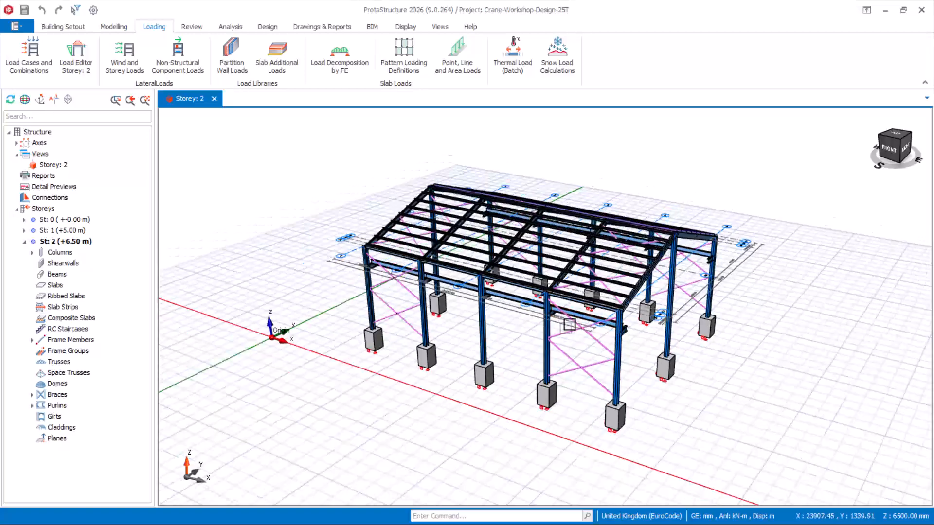
pyautogui.scroll(1, 555, 364)
pyautogui.scroll(1, 548, 361)
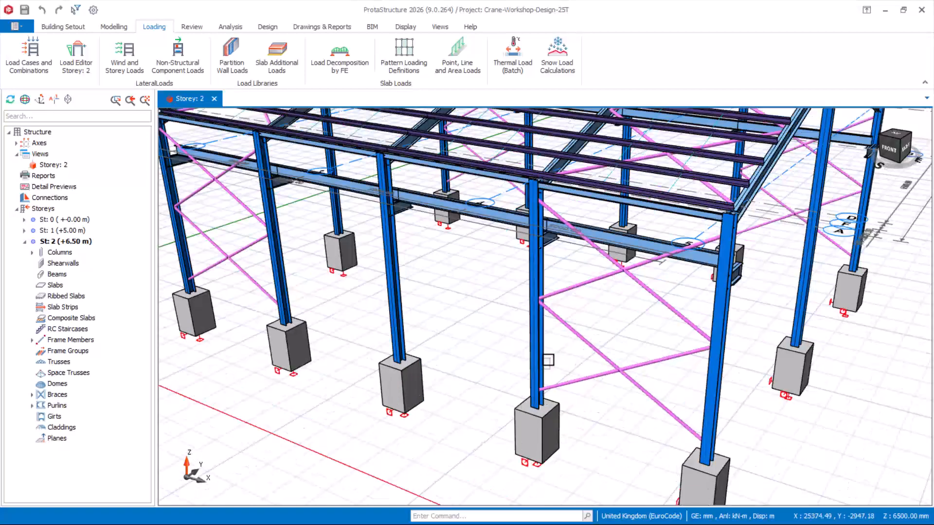
pyautogui.moveTo(546, 362)
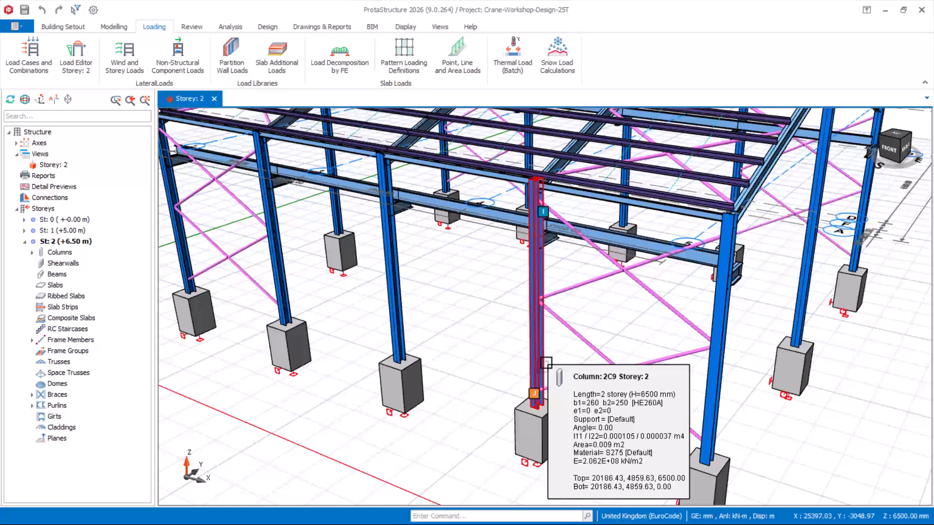
pyautogui.scroll(-3, 547, 362)
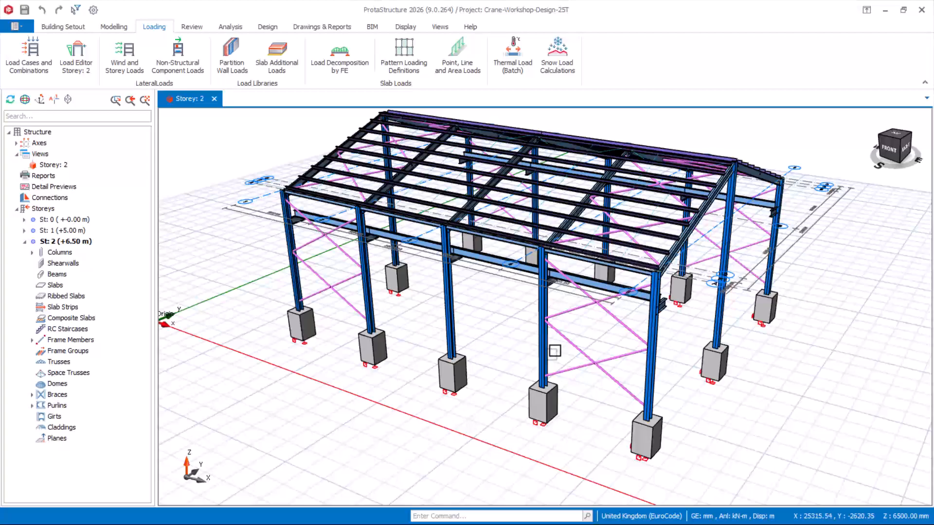
# - Examine the workshop's columns, pedestals, cross bracing and crane girders along the front side and gable corner
pyautogui.scroll(2, 555, 350)
pyautogui.moveTo(558, 312); pyautogui.dragTo(525, 315, button='middle')
pyautogui.scroll(-3, 501, 345)
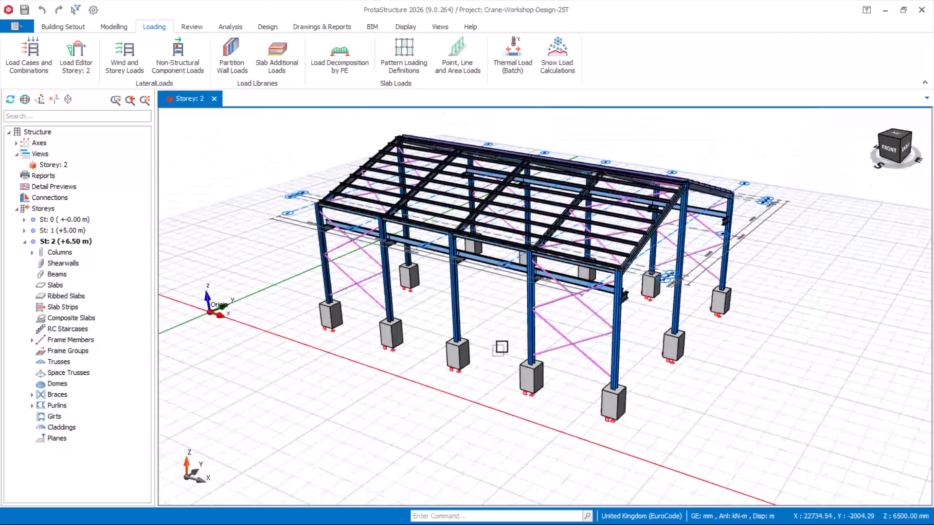
pyautogui.moveTo(500, 346); pyautogui.dragTo(480, 362, button='middle')
pyautogui.scroll(2, 477, 391)
pyautogui.scroll(-3, 439, 303)
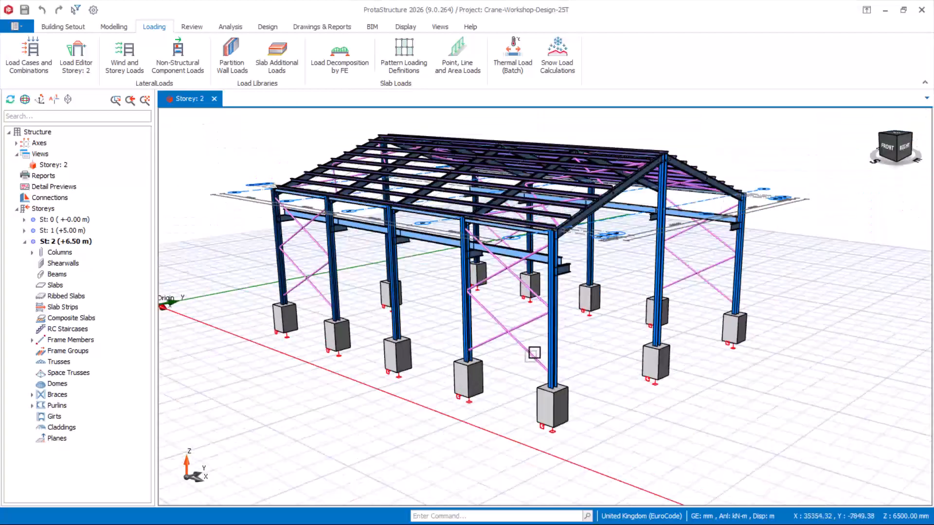
pyautogui.scroll(1, 442, 310)
pyautogui.scroll(2, 555, 322)
pyautogui.scroll(-2, 652, 378)
pyautogui.scroll(2, 556, 369)
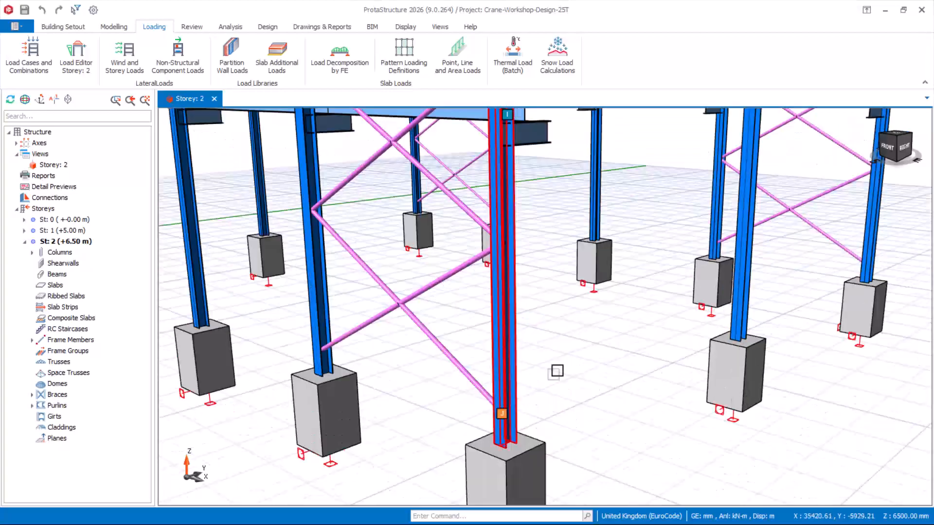
pyautogui.scroll(-3, 553, 369)
pyautogui.scroll(2, 496, 320)
pyautogui.scroll(1, 392, 253)
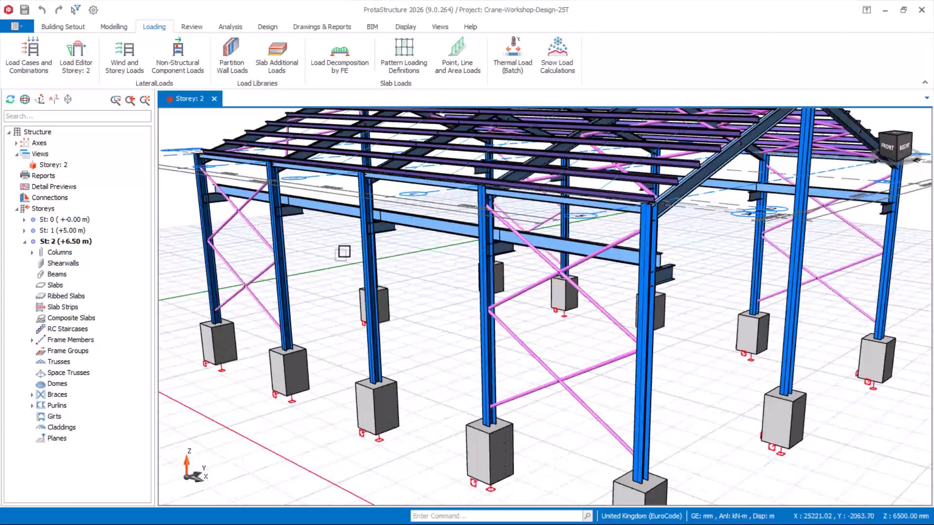
pyautogui.scroll(-3, 437, 333)
pyautogui.scroll(4, 571, 370)
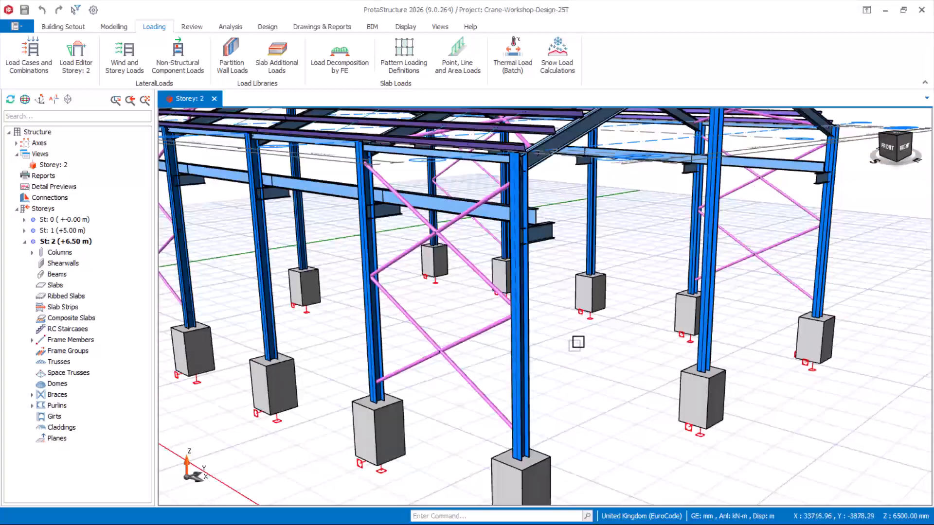
pyautogui.scroll(-4, 578, 341)
pyautogui.scroll(2, 416, 316)
pyautogui.moveTo(422, 307)
pyautogui.mouseDown(button='middle')
pyautogui.moveTo(421, 326)
pyautogui.moveTo(381, 318)
pyautogui.moveTo(359, 298)
pyautogui.moveTo(450, 313)
pyautogui.moveTo(545, 379)
pyautogui.mouseUp(button='middle')
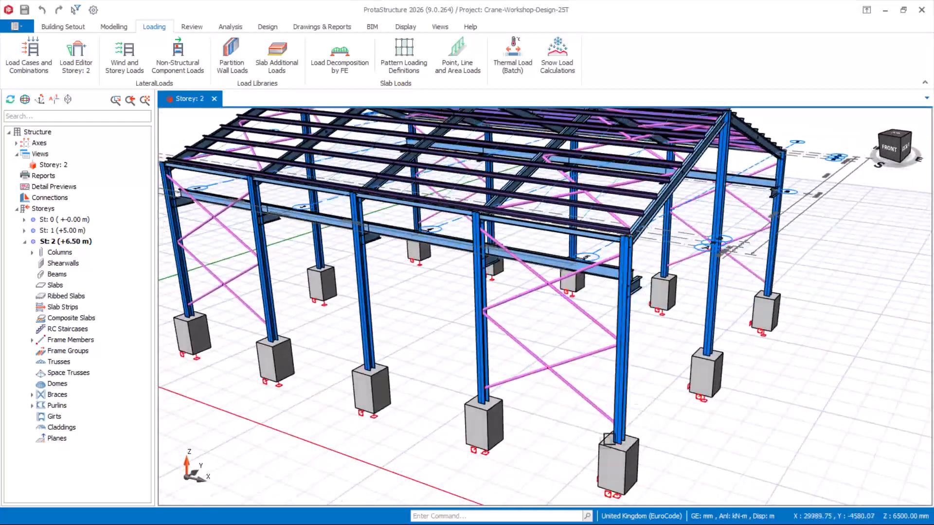
pyautogui.scroll(2, 459, 356)
pyautogui.scroll(-3, 570, 387)
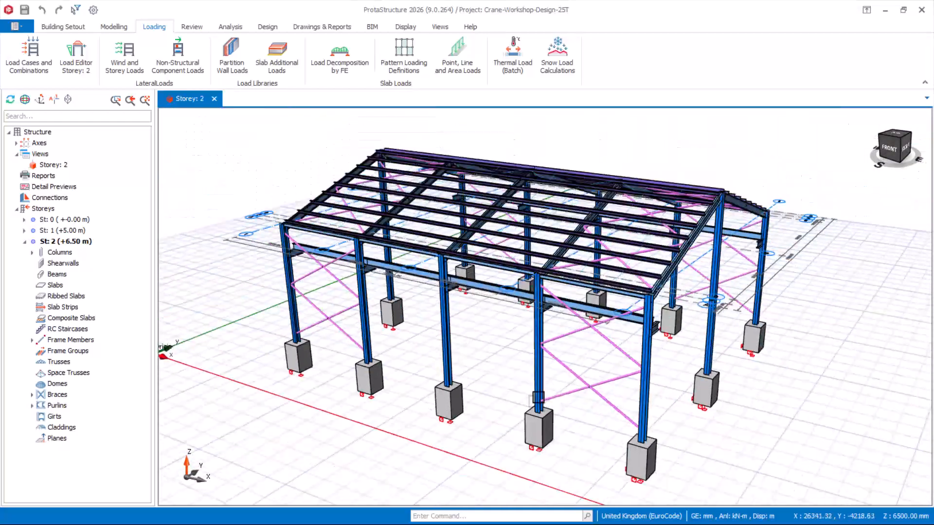
pyautogui.scroll(3, 544, 375)
pyautogui.scroll(-3, 520, 364)
pyautogui.scroll(3, 493, 353)
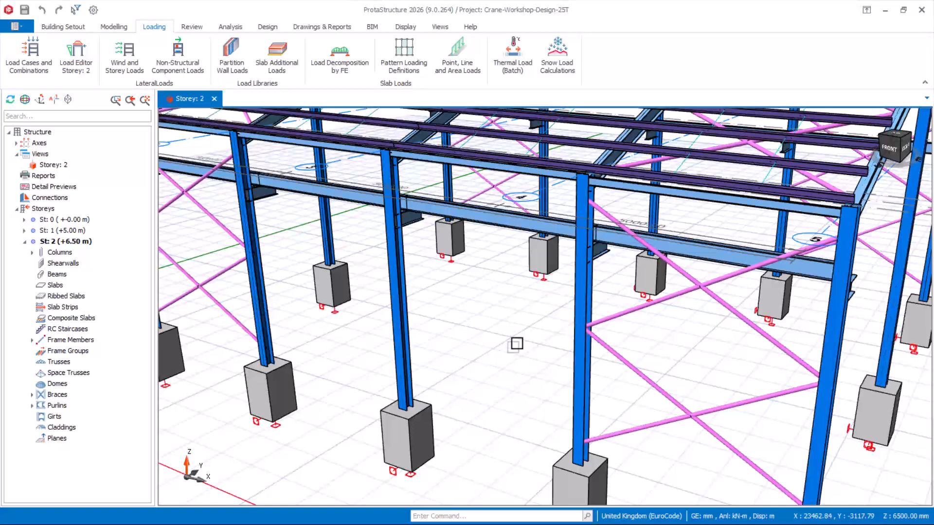
pyautogui.scroll(-3, 516, 344)
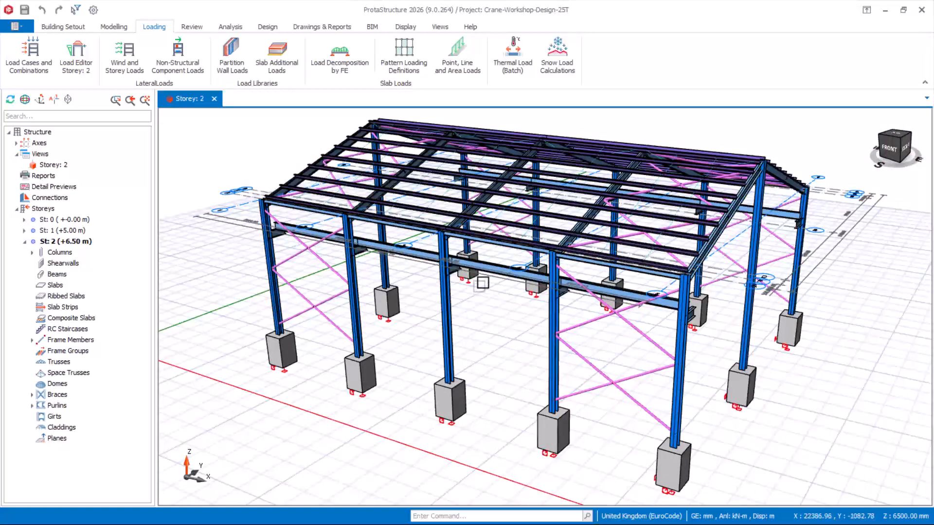
pyautogui.scroll(2, 482, 283)
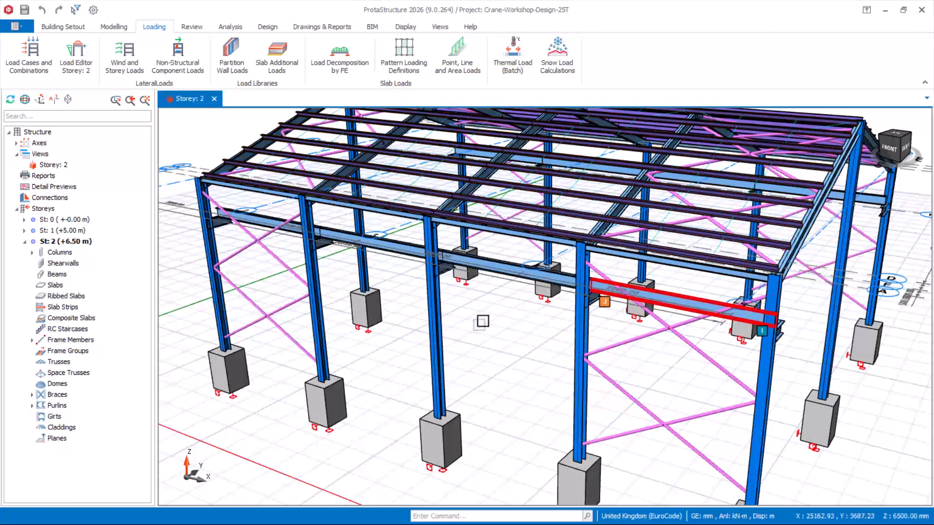
pyautogui.scroll(-2, 526, 387)
# - Examine the roof purlins, rafters and crane girder supports of the workshop from above and from a low angle
pyautogui.moveTo(730, 344)
pyautogui.mouseDown(button='middle')
pyautogui.moveTo(598, 351)
pyautogui.moveTo(638, 374)
pyautogui.moveTo(652, 432)
pyautogui.moveTo(606, 372)
pyautogui.moveTo(646, 358)
pyautogui.moveTo(648, 375)
pyautogui.moveTo(551, 381)
pyautogui.mouseUp(button='middle')
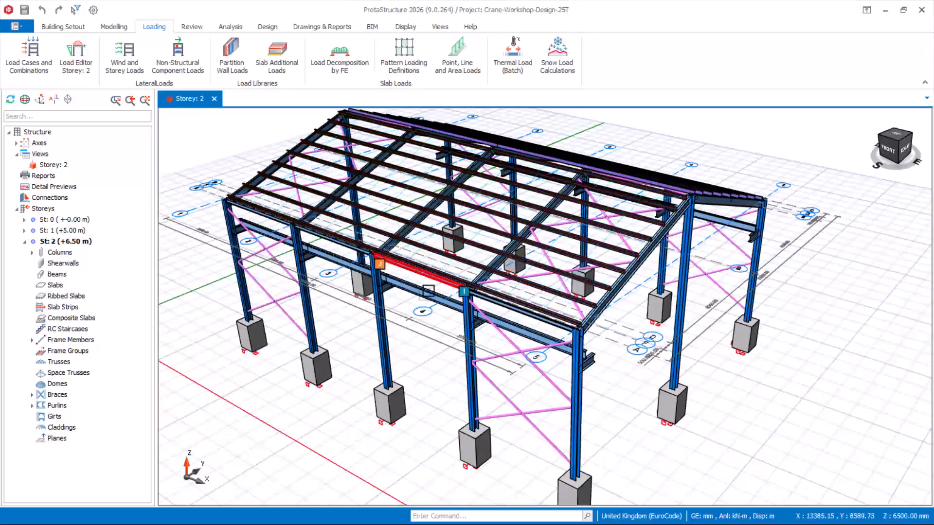
pyautogui.scroll(1, 435, 284)
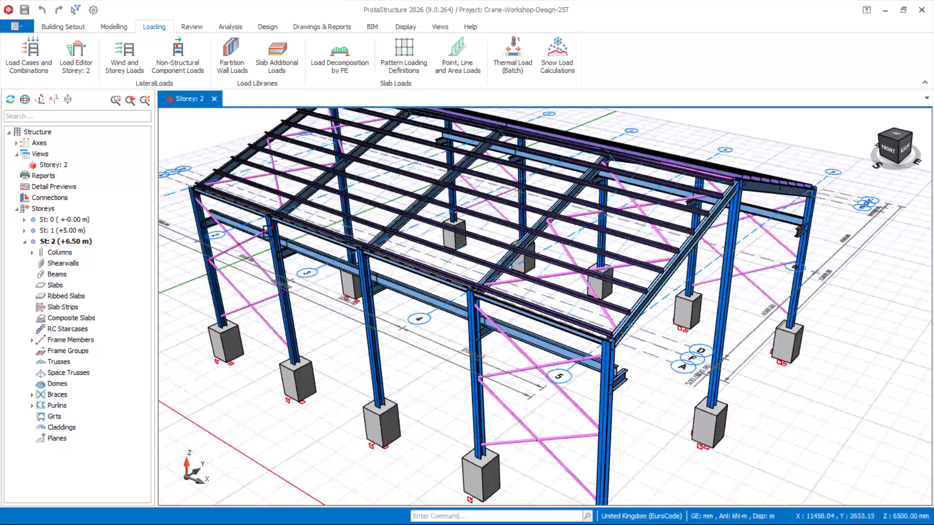
pyautogui.scroll(-1, 631, 340)
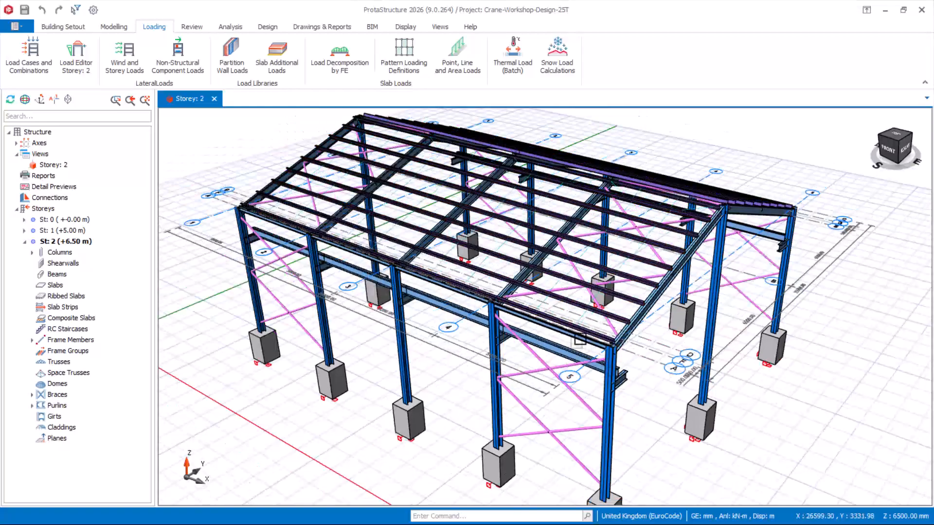
pyautogui.scroll(1, 375, 393)
pyautogui.scroll(-1, 453, 414)
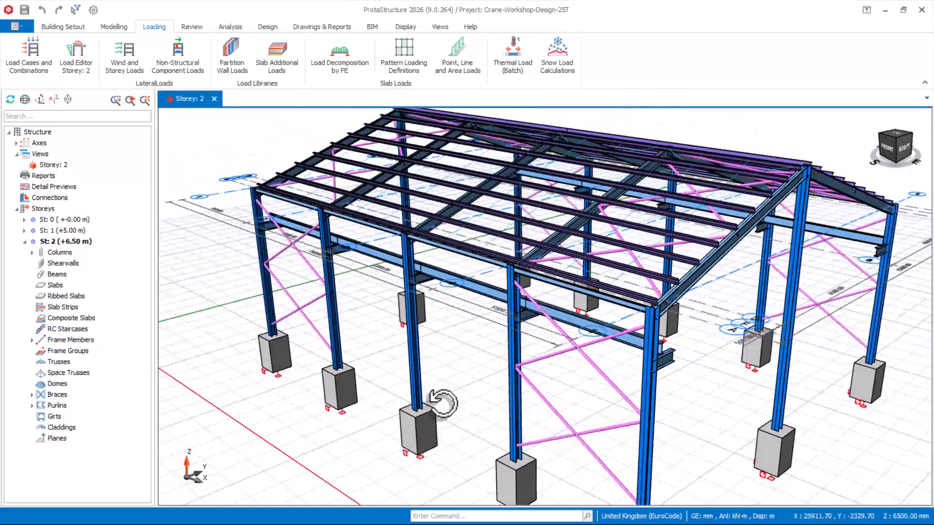
pyautogui.scroll(1, 438, 325)
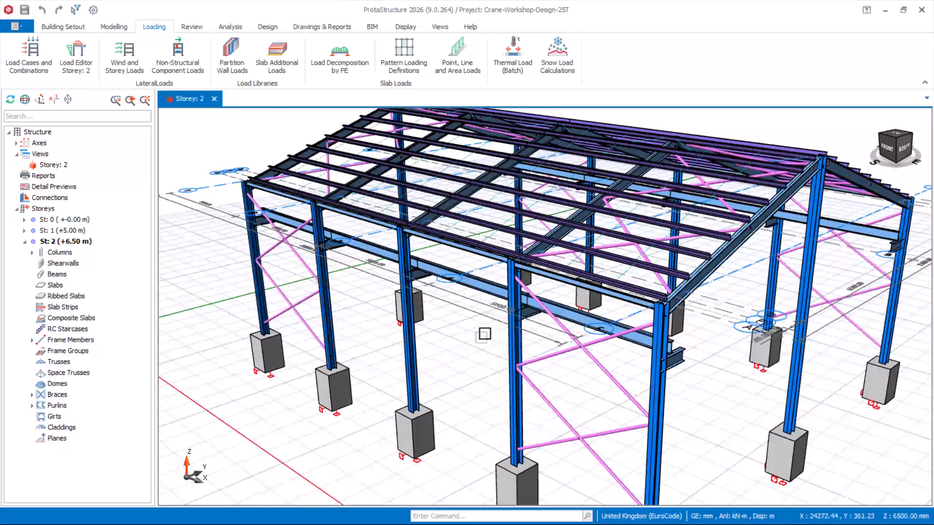
pyautogui.scroll(-1, 454, 306)
pyautogui.scroll(3, 511, 327)
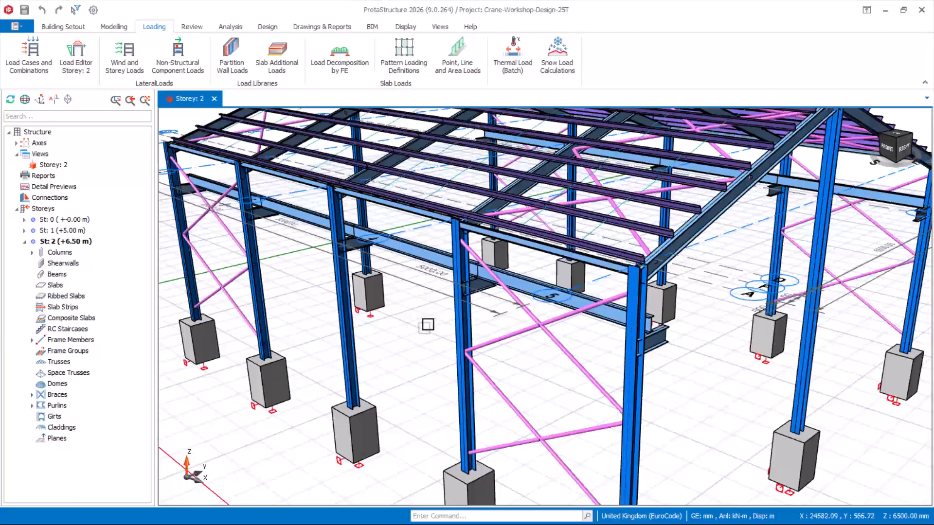
pyautogui.scroll(-3, 440, 323)
pyautogui.scroll(3, 547, 372)
pyautogui.scroll(-3, 432, 336)
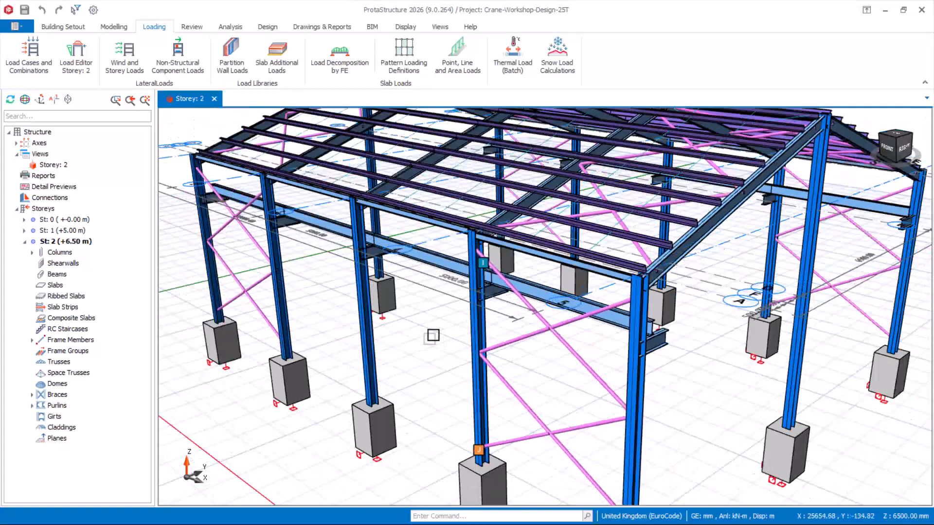
pyautogui.scroll(3, 459, 365)
pyautogui.scroll(-3, 458, 365)
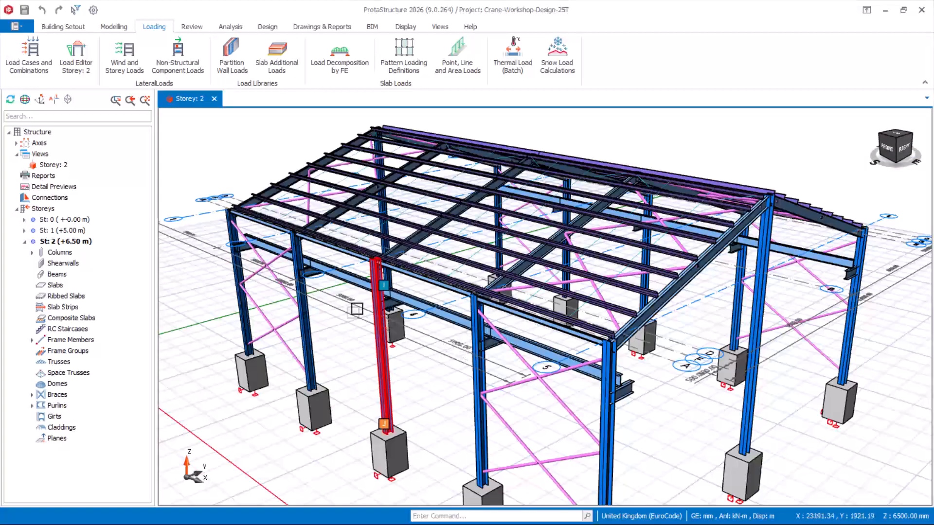
pyautogui.scroll(2, 458, 364)
pyautogui.scroll(2, 475, 381)
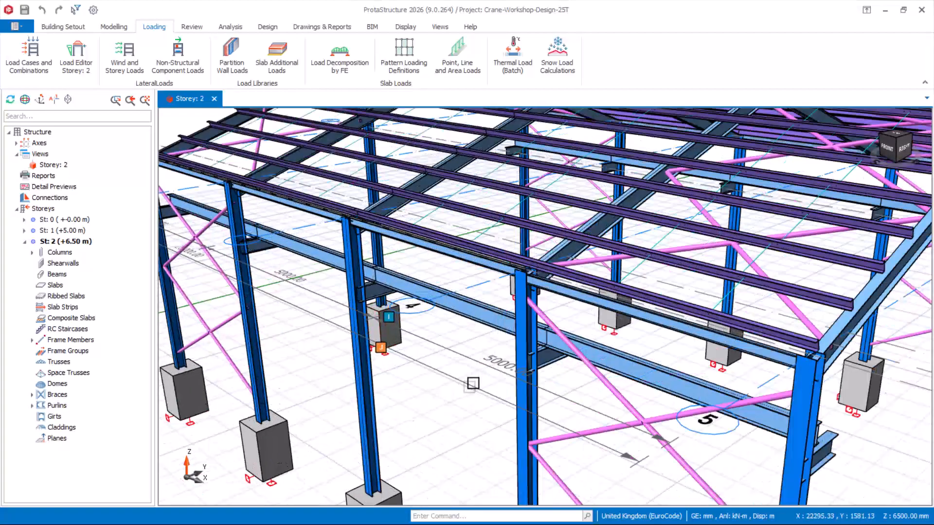
pyautogui.scroll(2, 467, 320)
pyautogui.scroll(-3, 496, 366)
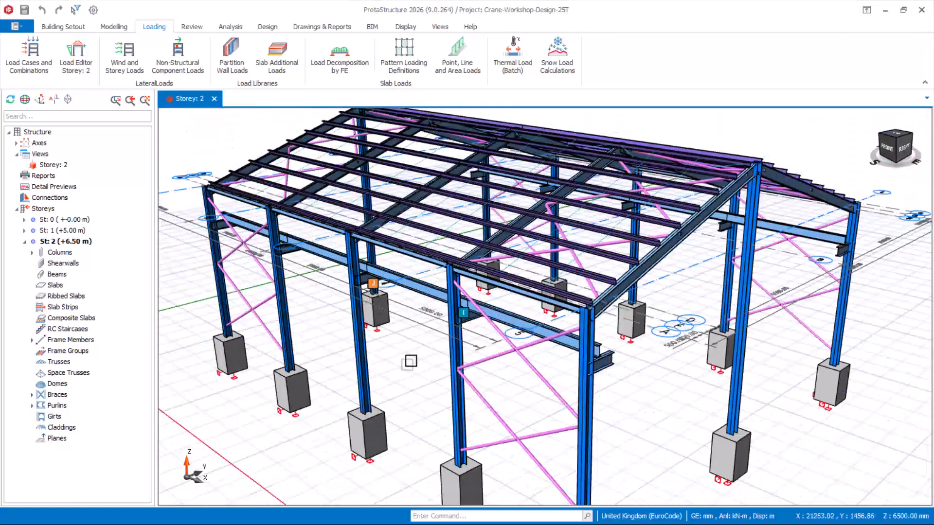
pyautogui.scroll(3, 581, 375)
pyautogui.scroll(-5, 636, 377)
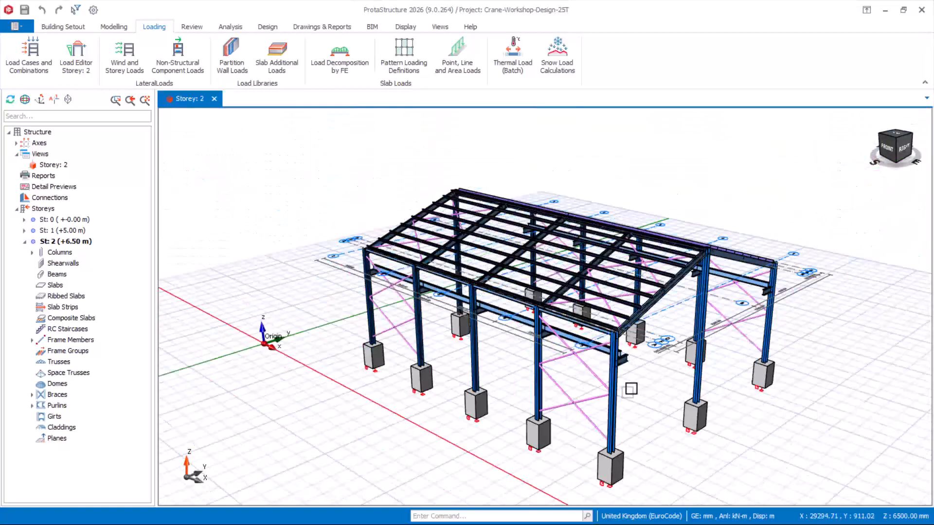
pyautogui.scroll(2, 370, 330)
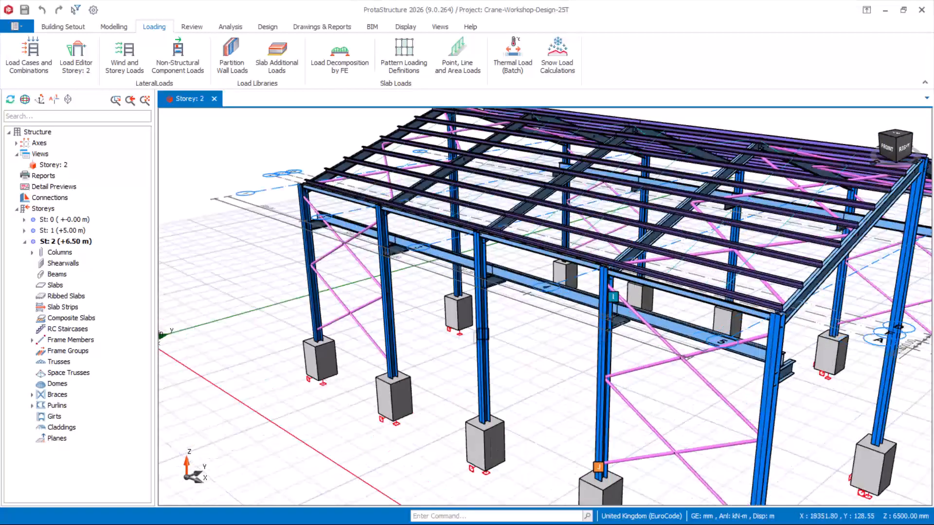
pyautogui.scroll(-2, 475, 392)
pyautogui.scroll(1, 480, 334)
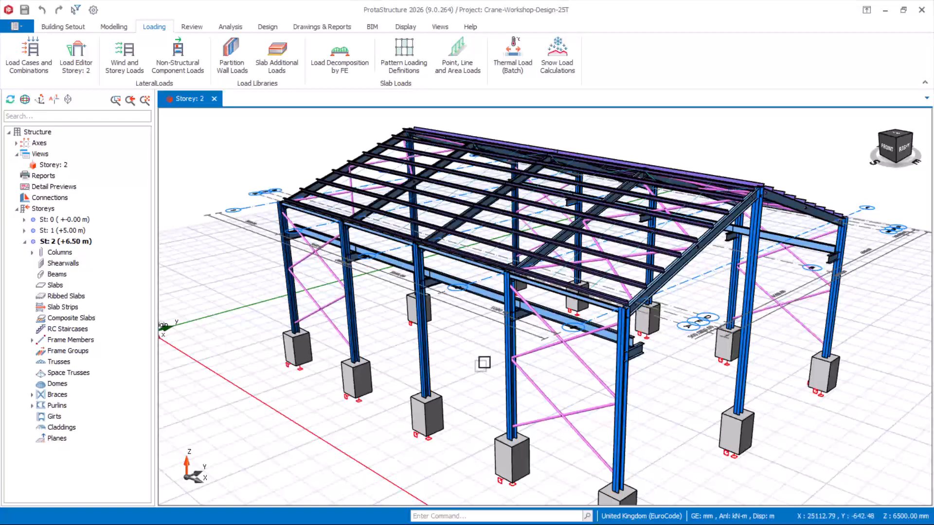
pyautogui.scroll(1, 448, 272)
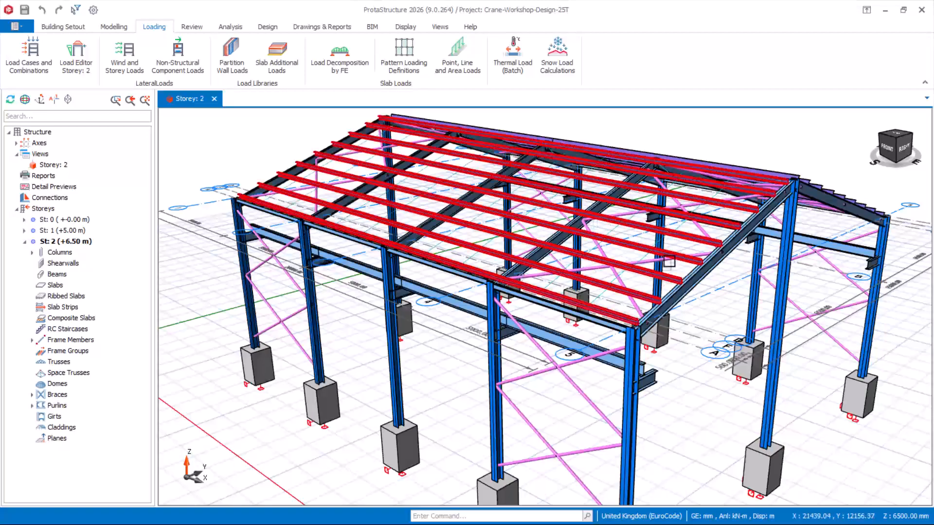
pyautogui.scroll(-2, 366, 276)
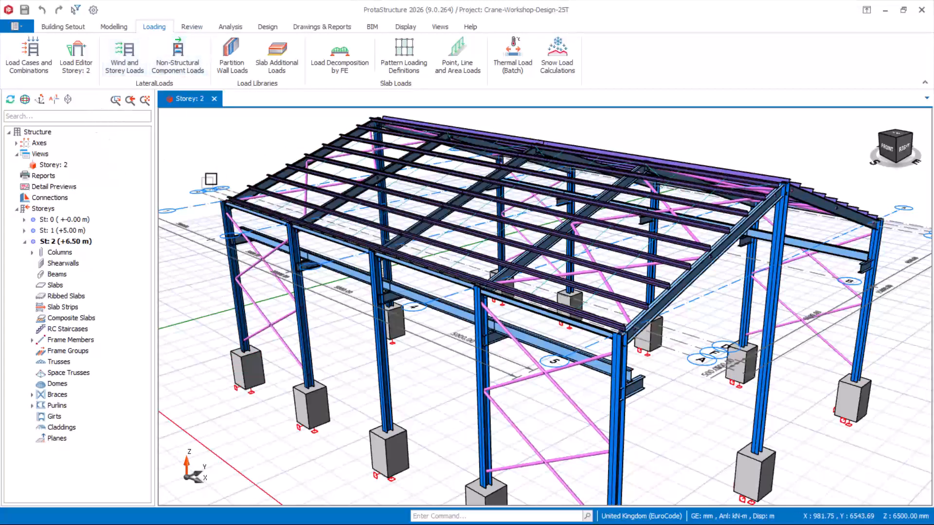
pyautogui.moveTo(548, 408)
pyautogui.mouseDown(button='middle')
pyautogui.moveTo(608, 389)
pyautogui.moveTo(650, 349)
pyautogui.mouseUp(button='middle')
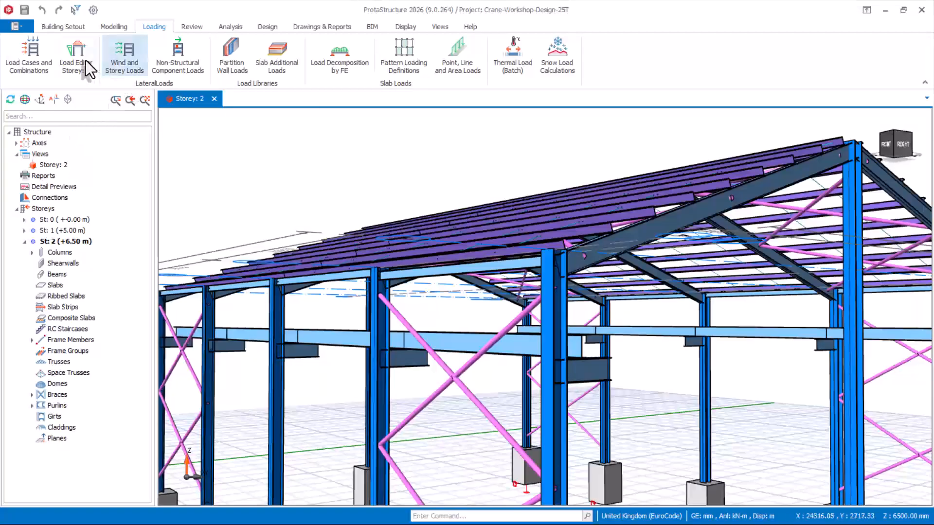
# - Open the load editor for storey 2 and display the member loads of load case Q
pyautogui.click(74, 69)
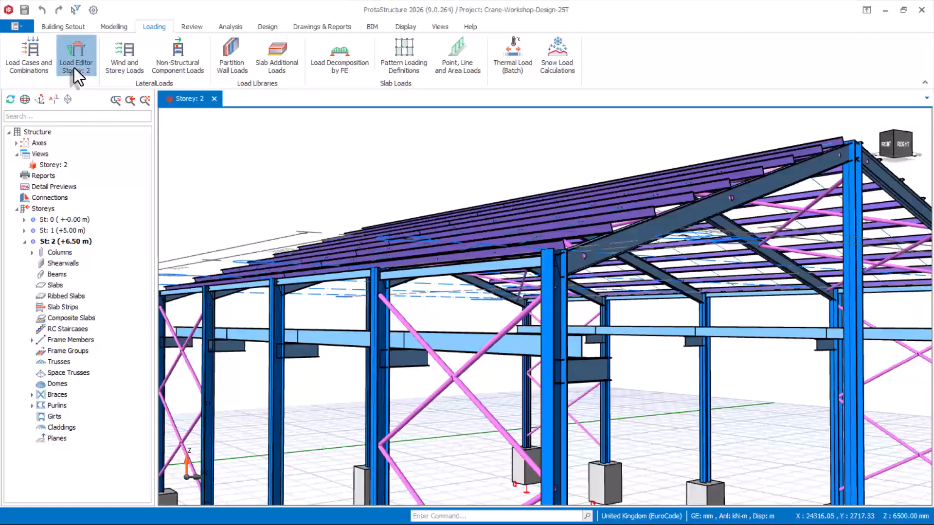
pyautogui.scroll(2, 509, 301)
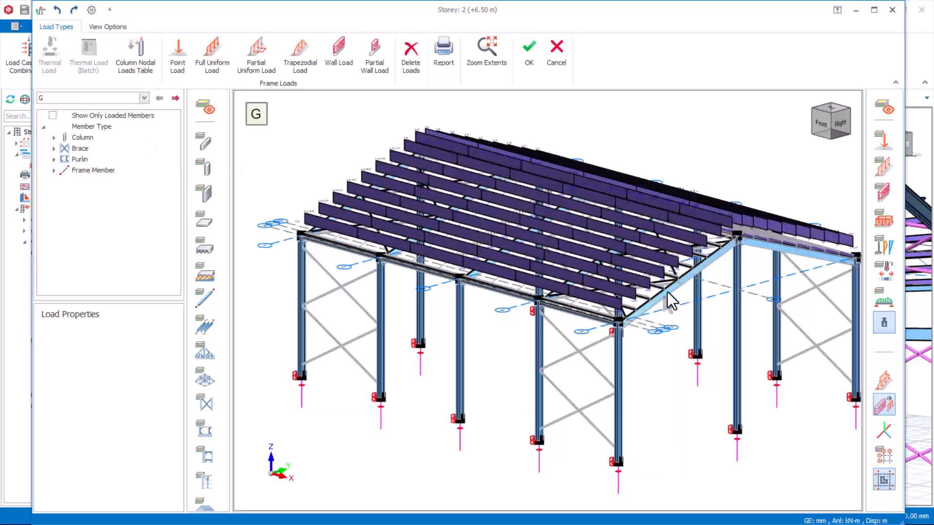
pyautogui.click(78, 99)
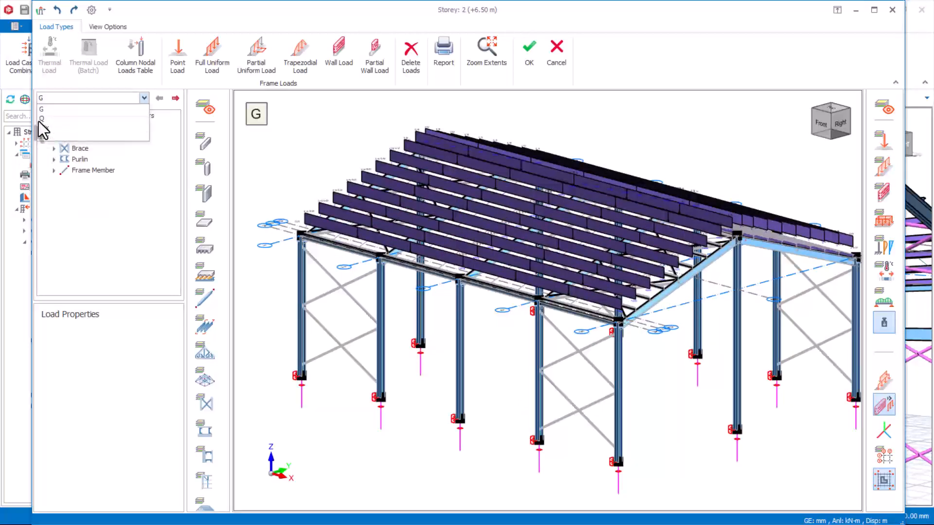
pyautogui.click(43, 118)
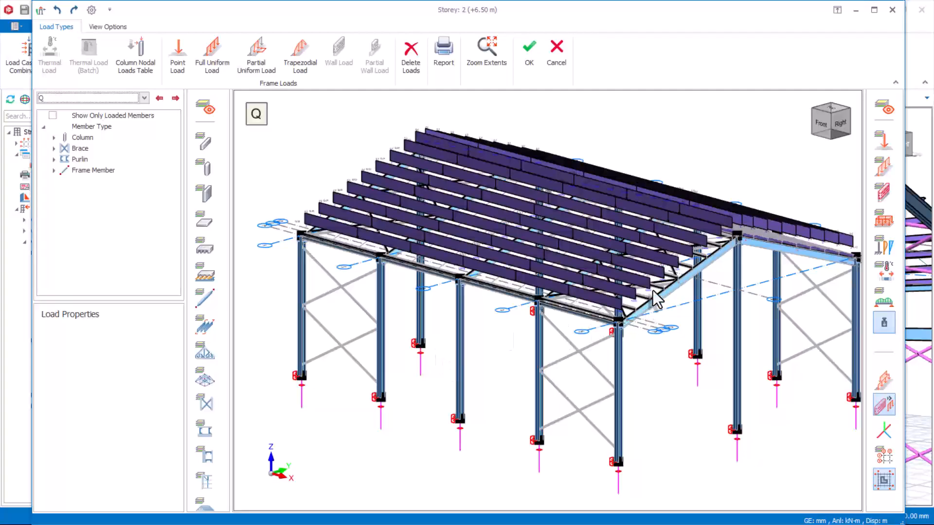
# - Examine the load case Q purlin loads on both roof slopes and close the storey 2 load editor
pyautogui.scroll(3, 632, 321)
pyautogui.scroll(-4, 556, 373)
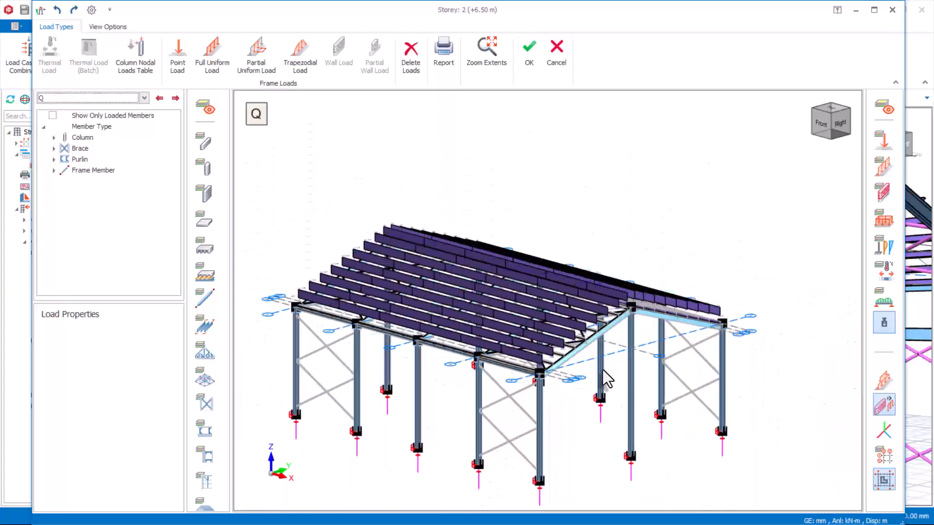
pyautogui.moveTo(632, 362)
pyautogui.mouseDown(button='middle')
pyautogui.moveTo(611, 387)
pyautogui.moveTo(503, 389)
pyautogui.moveTo(548, 354)
pyautogui.moveTo(637, 362)
pyautogui.mouseUp(button='middle')
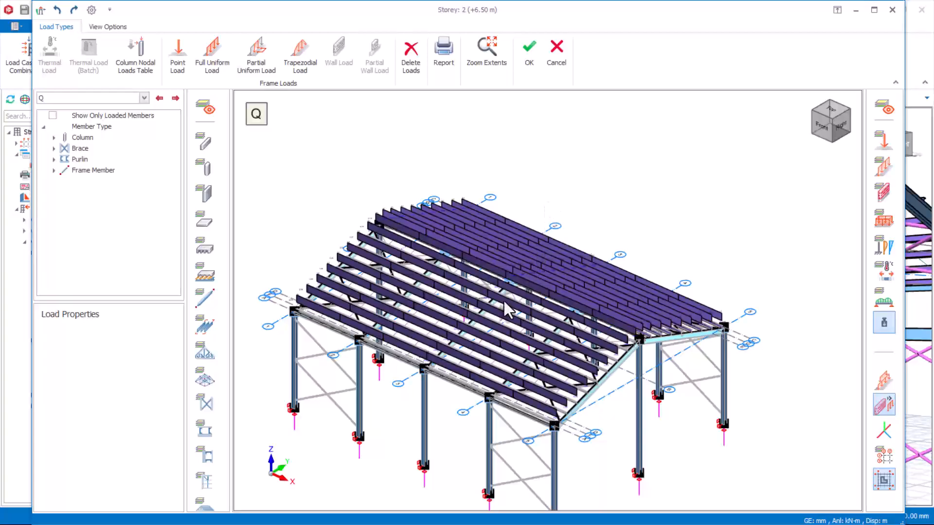
pyautogui.scroll(3, 584, 188)
pyautogui.scroll(-2, 506, 301)
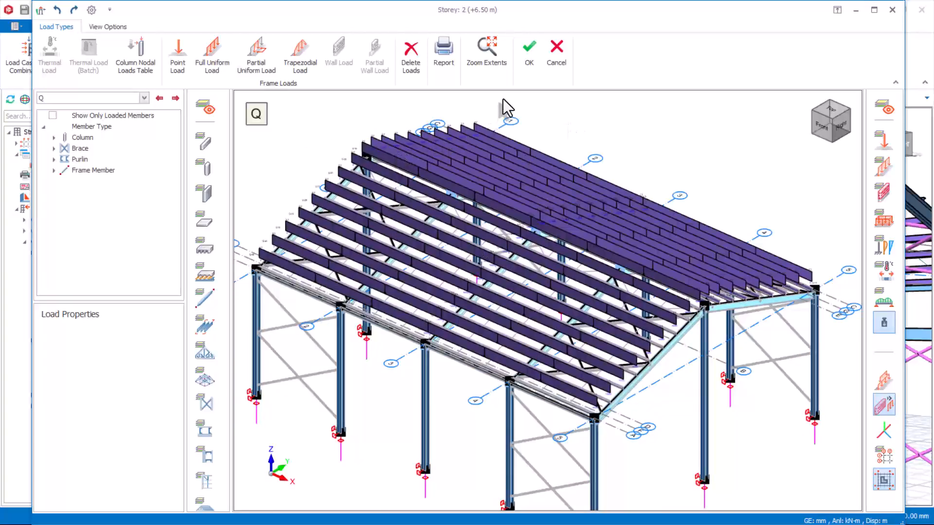
pyautogui.click(529, 57)
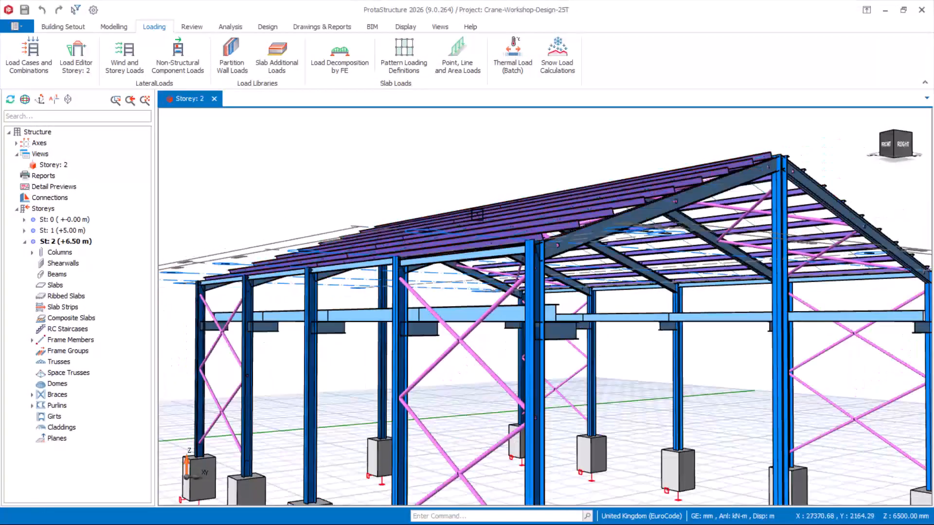
# - Review the Wx and Wy wind loads assigned to storey 1 in the storey parameters and loads table
pyautogui.scroll(-3, 477, 214)
pyautogui.moveTo(603, 418); pyautogui.dragTo(611, 459, button='middle')
pyautogui.scroll(2, 488, 400)
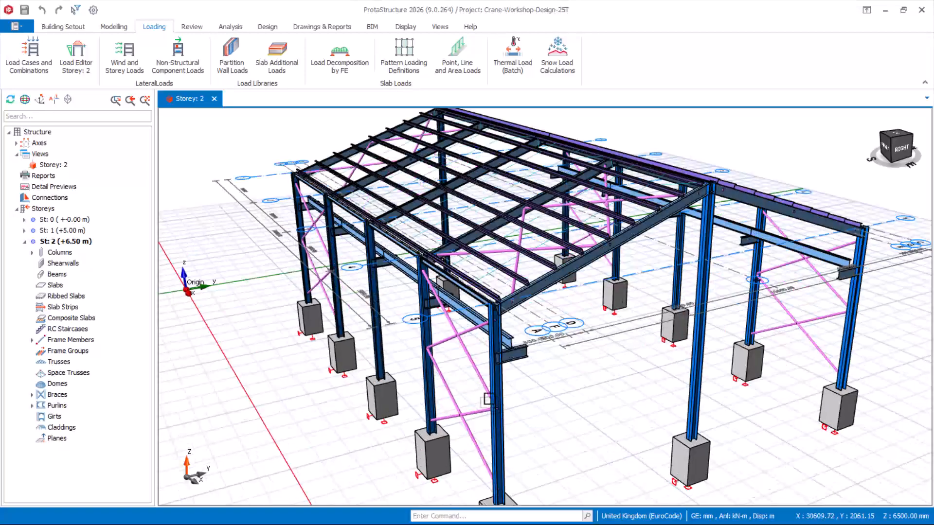
pyautogui.scroll(-2, 488, 400)
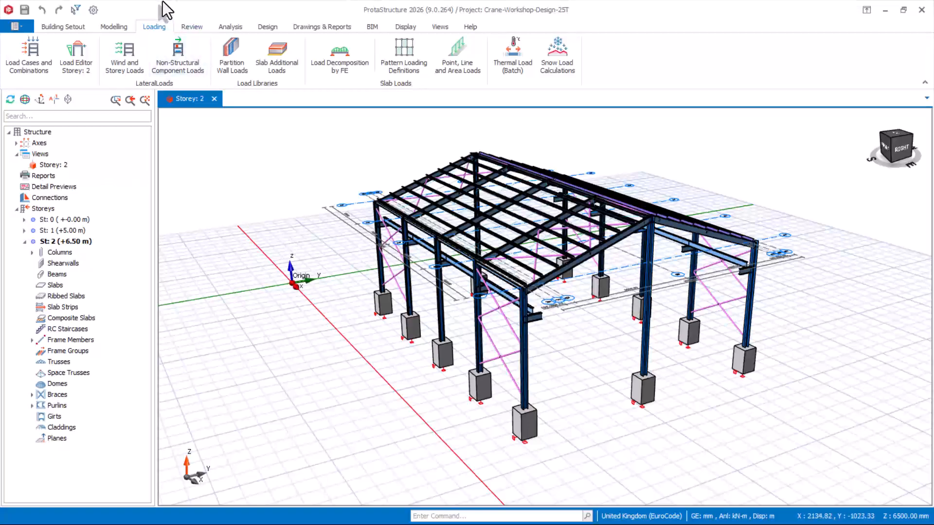
pyautogui.click(126, 58)
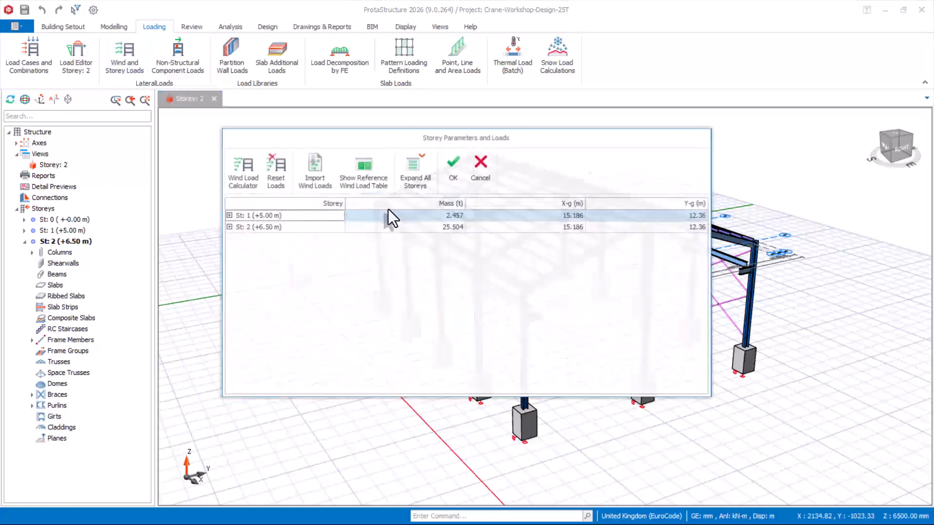
pyautogui.click(229, 215)
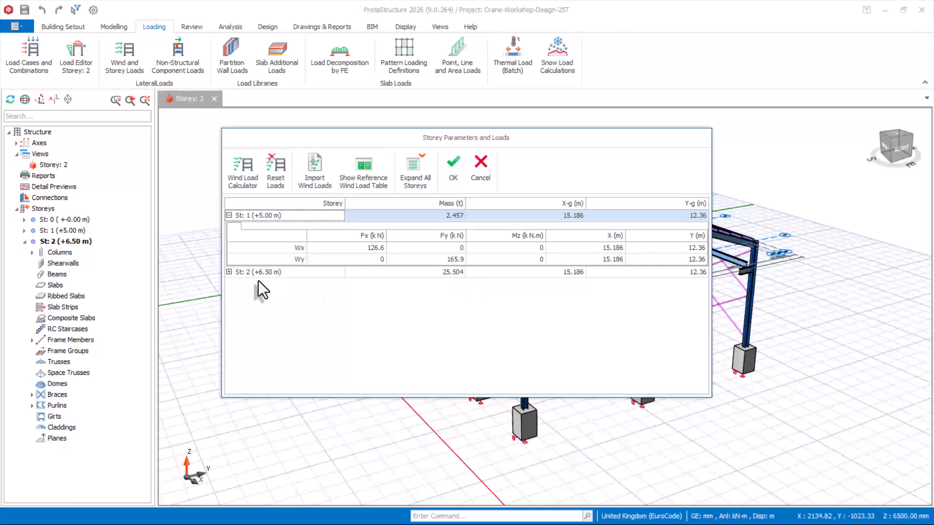
pyautogui.click(299, 251)
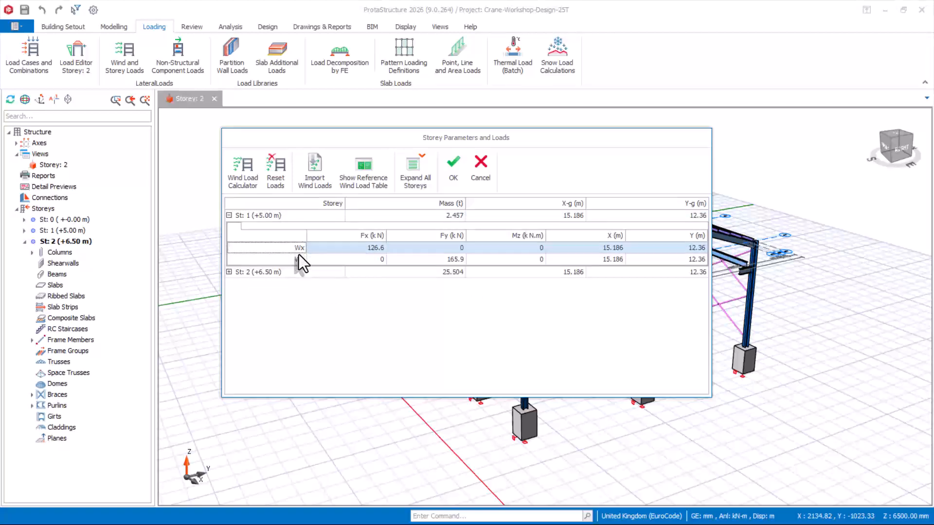
pyautogui.click(299, 259)
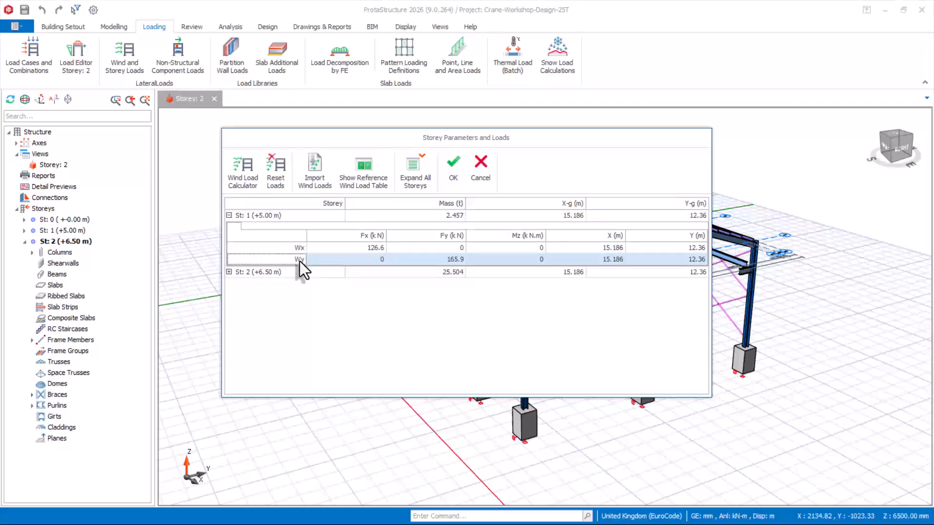
pyautogui.click(454, 168)
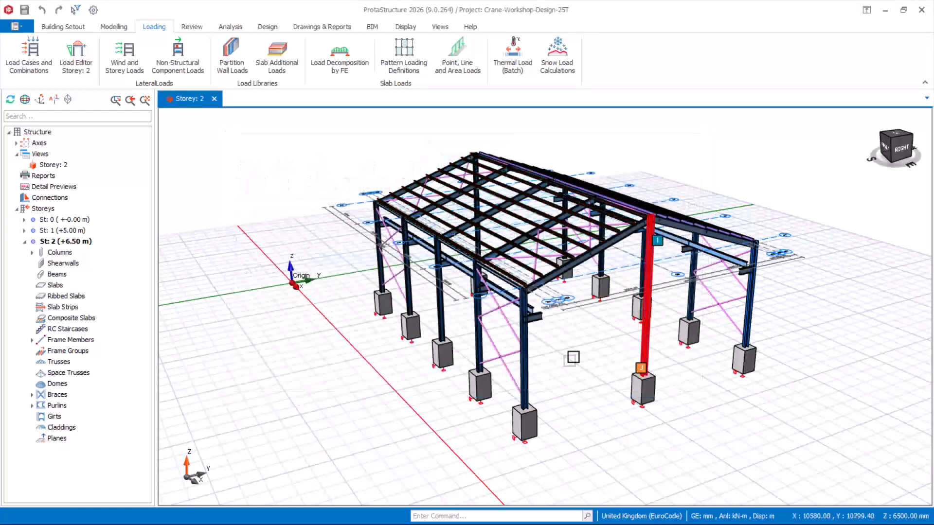
# - Examine the workshop frame along its long side, including the crane girders, their column supports and the cross bracing
pyautogui.scroll(5, 559, 349)
pyautogui.scroll(-5, 525, 307)
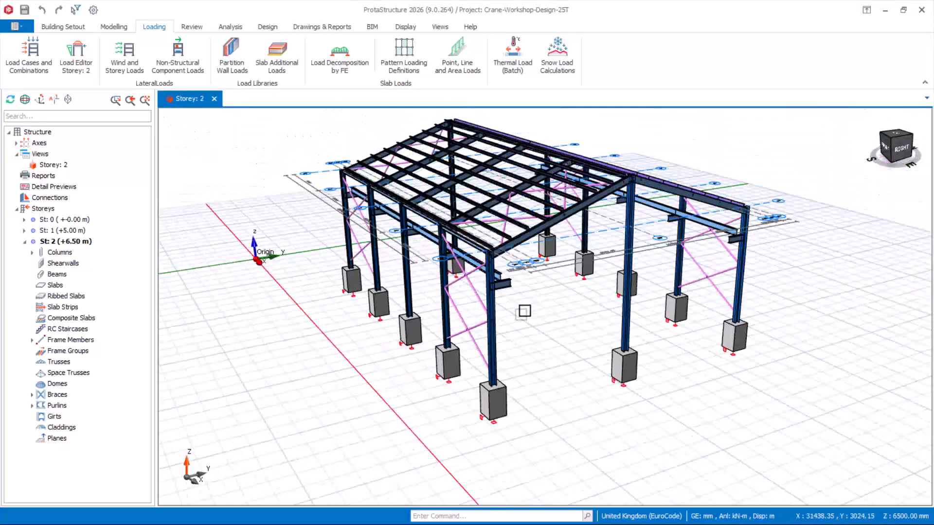
pyautogui.scroll(5, 525, 309)
pyautogui.scroll(-5, 501, 320)
pyautogui.scroll(3, 502, 325)
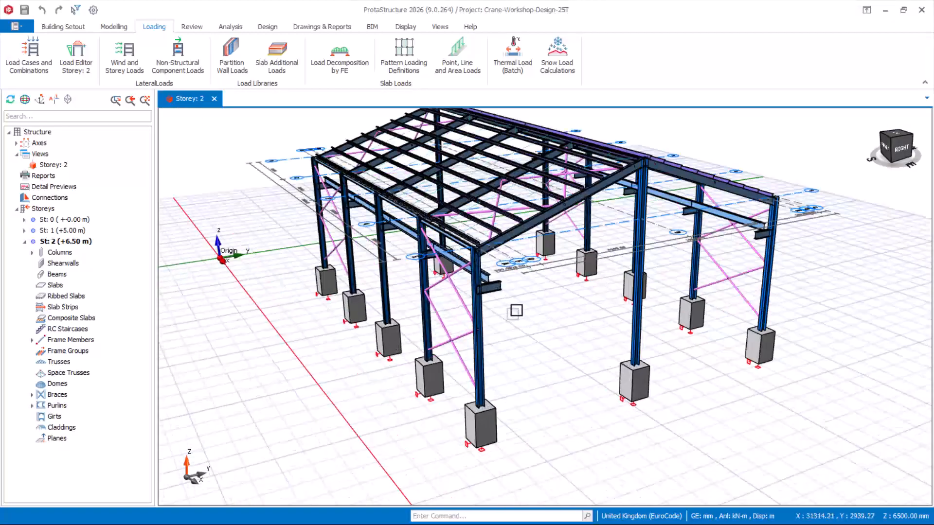
pyautogui.scroll(-3, 514, 308)
pyautogui.scroll(5, 559, 317)
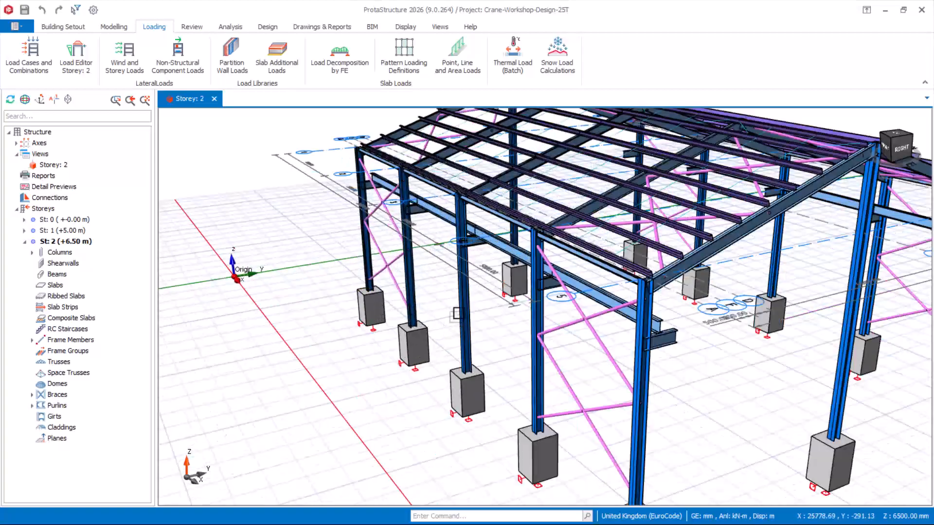
pyautogui.scroll(-4, 476, 350)
pyautogui.scroll(-2, 467, 355)
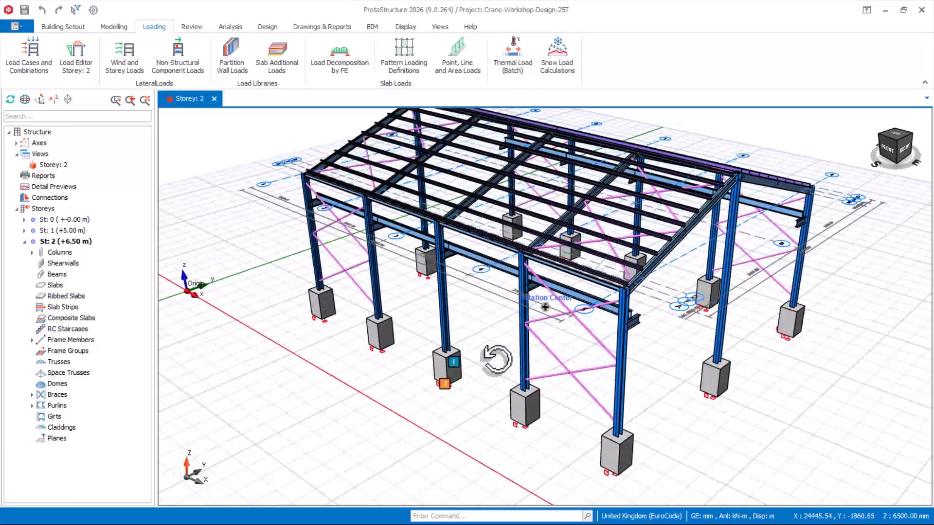
pyautogui.scroll(5, 487, 341)
pyautogui.scroll(-4, 487, 334)
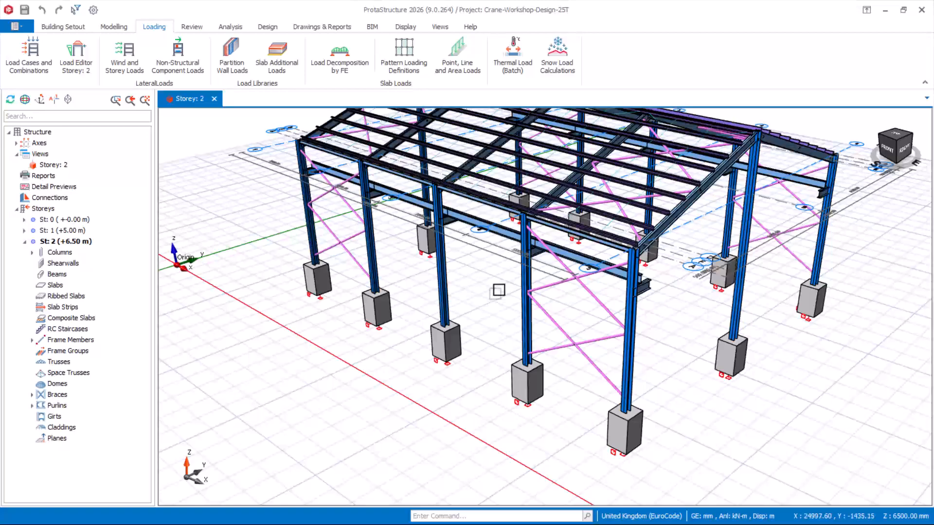
pyautogui.scroll(1, 501, 285)
pyautogui.scroll(2, 475, 253)
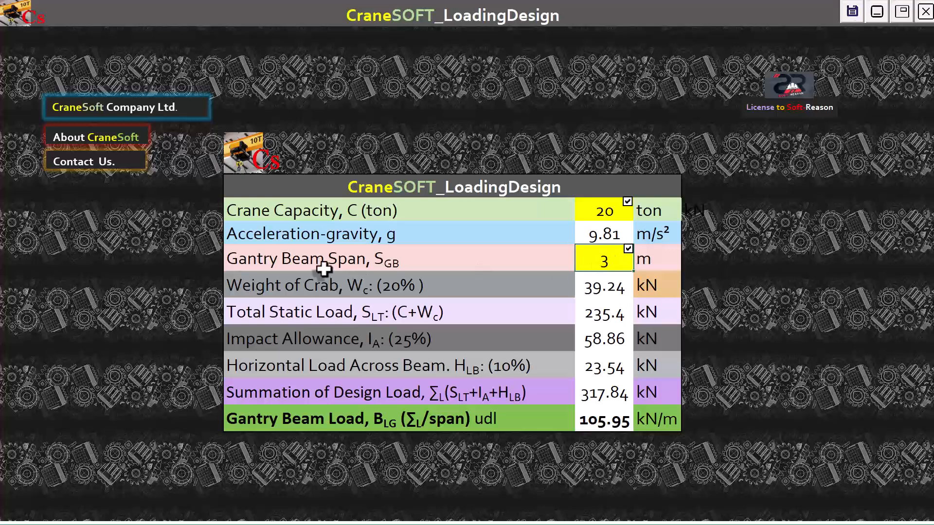
# - In the CraneSOFT load calculator, set the gantry beam span to 5 m and the crane capacity to 25 ton
pyautogui.doubleClick(599, 258)
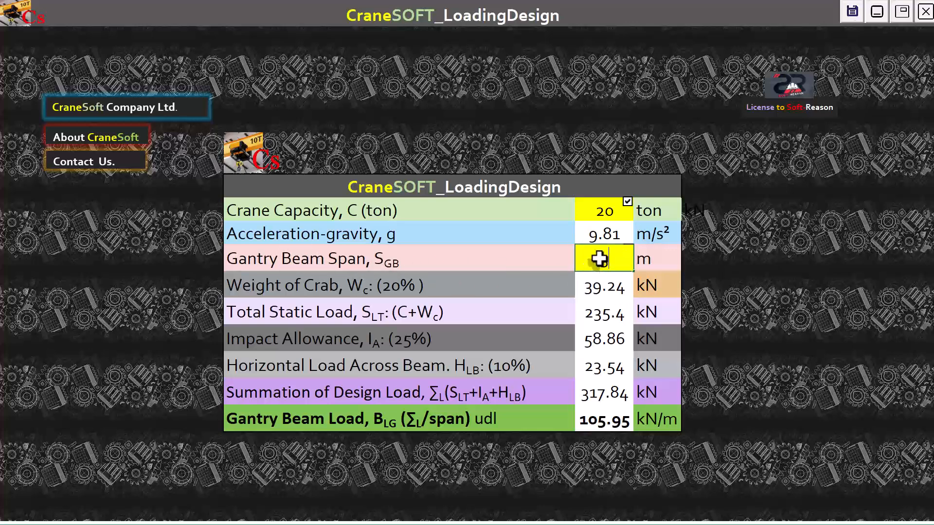
pyautogui.moveTo(599, 259); pyautogui.dragTo(622, 258)
pyautogui.click(605, 213)
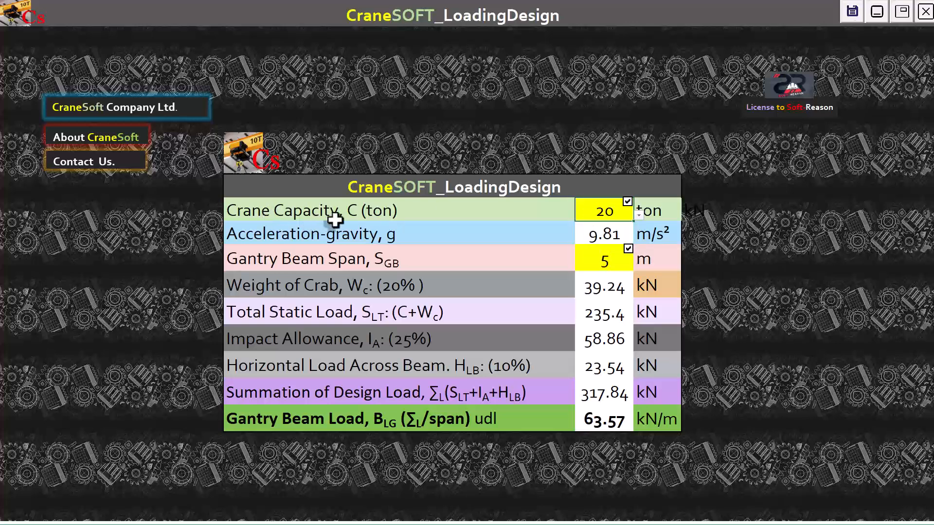
pyautogui.click(638, 216)
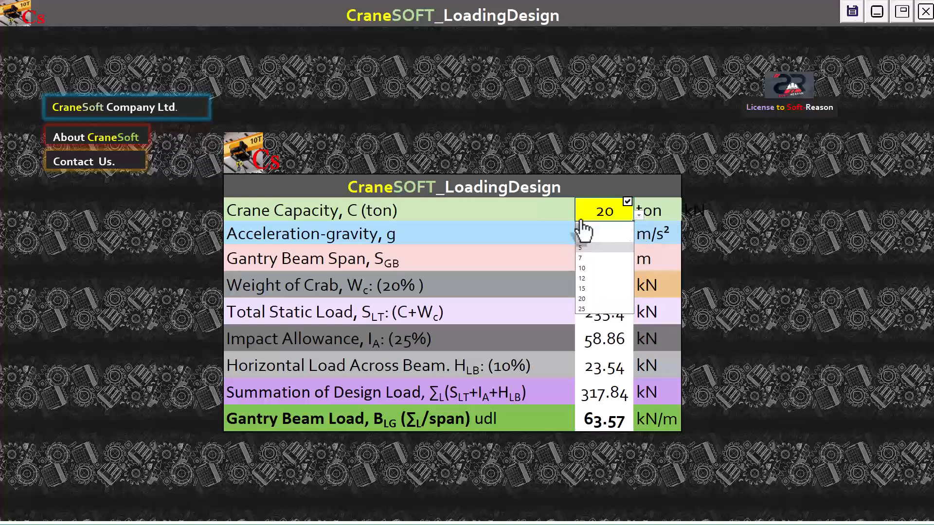
pyautogui.click(583, 309)
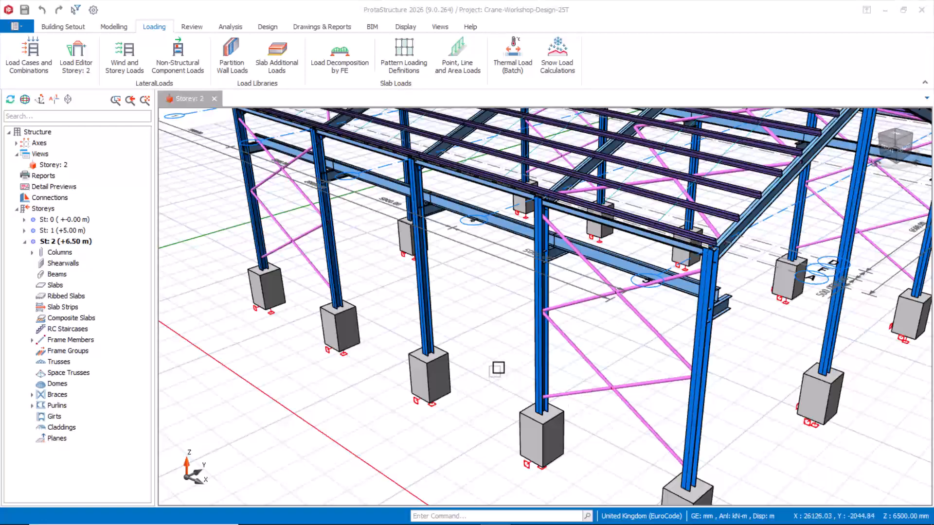
# - Switch to ProtaStructure, make storey 1 (+5.00 m) the active storey and open its load editor
pyautogui.scroll(-2, 428, 250)
pyautogui.scroll(1, 417, 245)
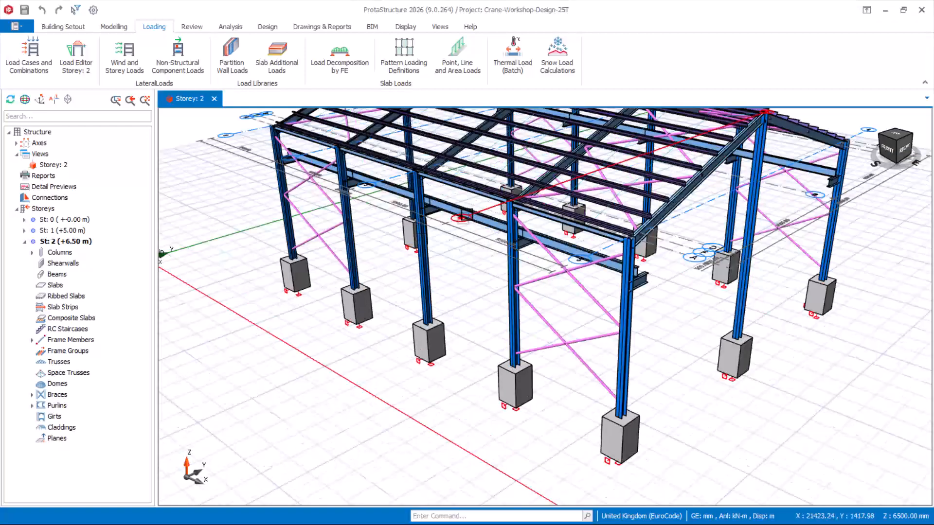
pyautogui.scroll(1, 329, 169)
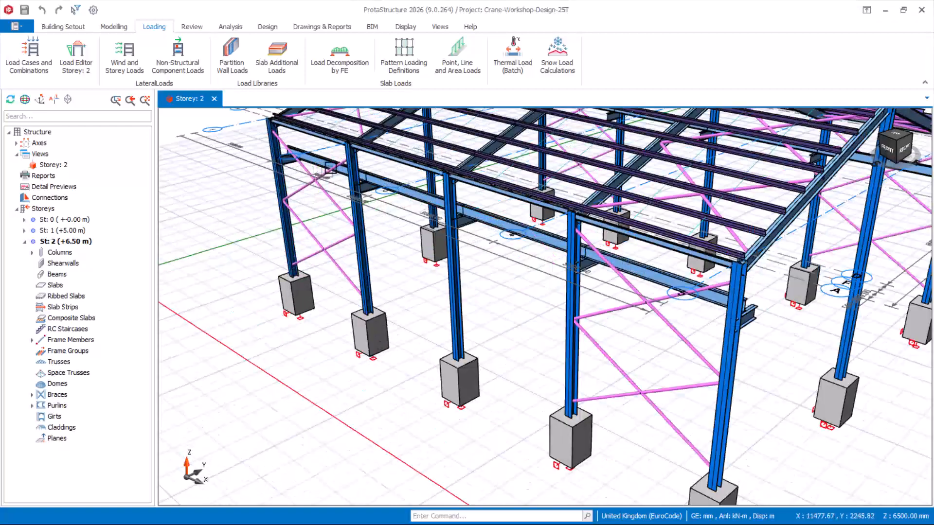
pyautogui.doubleClick(50, 233)
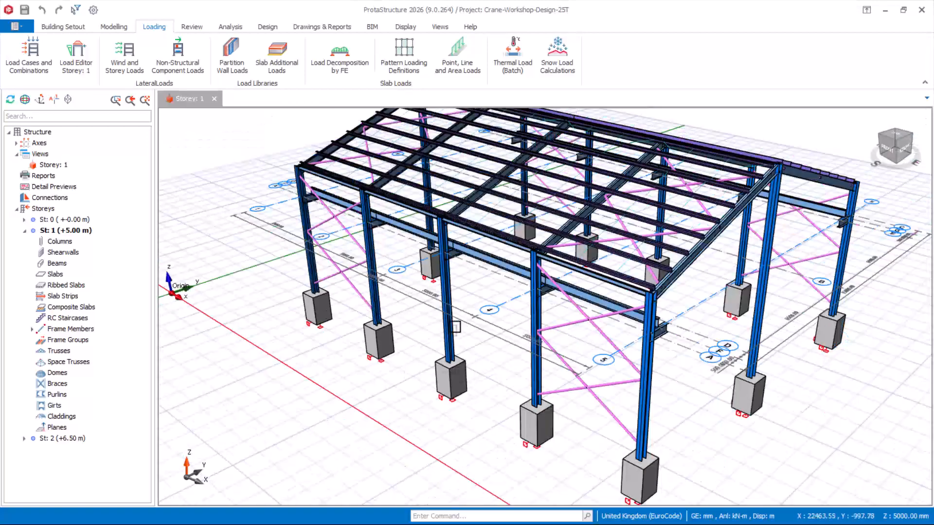
pyautogui.scroll(-1, 490, 358)
pyautogui.moveTo(483, 365); pyautogui.dragTo(487, 359, button='middle')
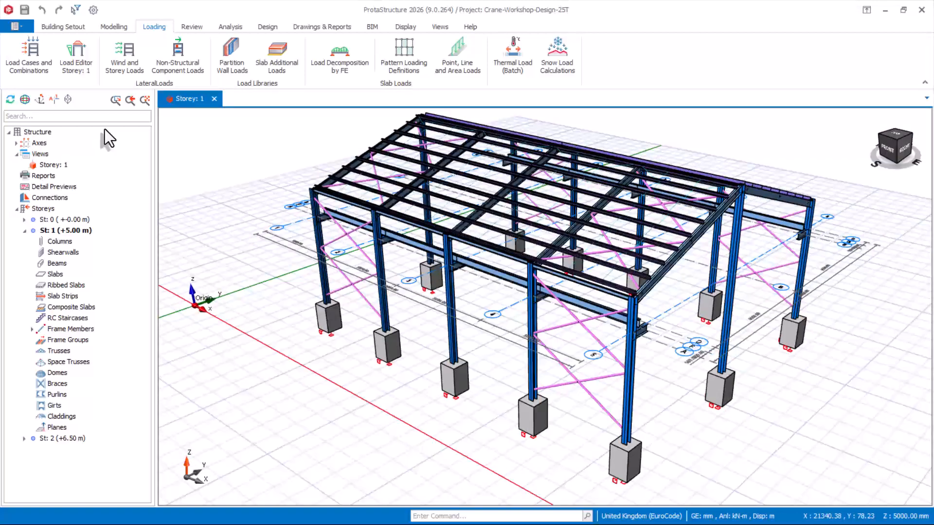
pyautogui.click(86, 68)
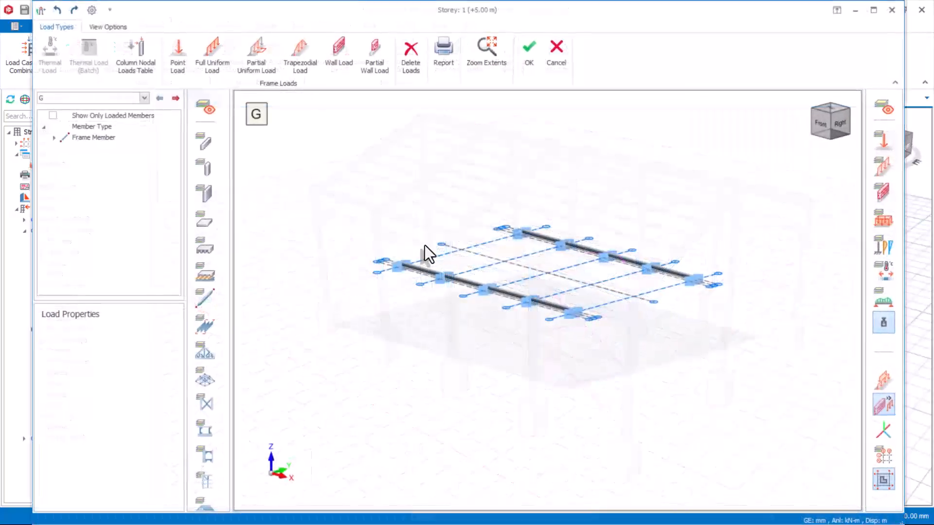
pyautogui.moveTo(558, 256); pyautogui.dragTo(553, 339, button='middle')
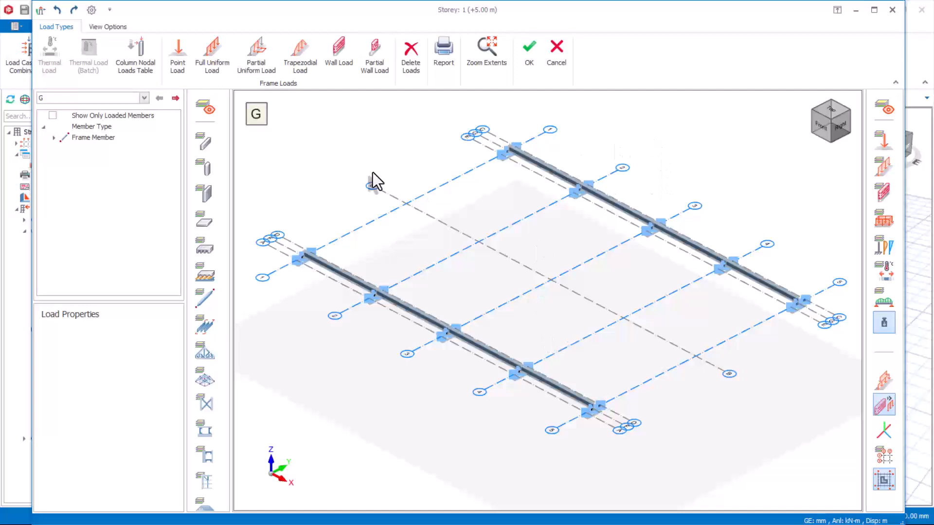
pyautogui.click(217, 72)
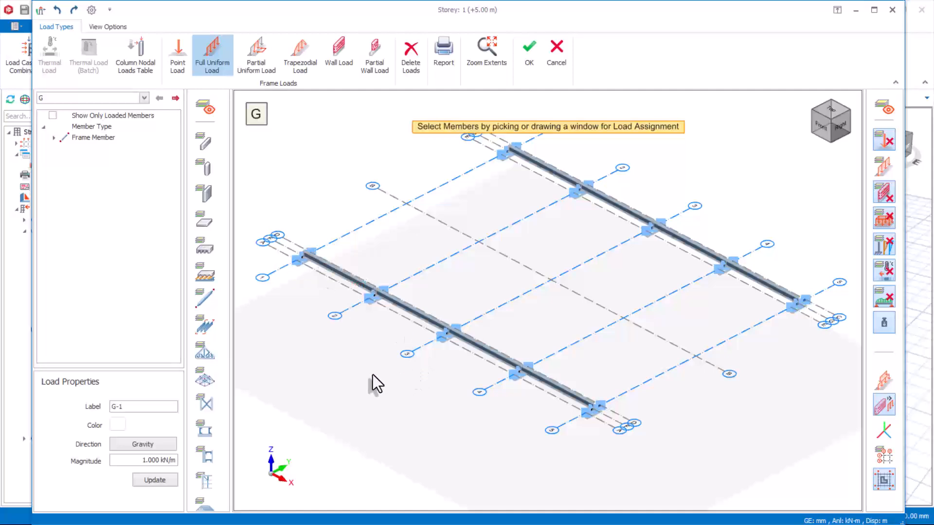
pyautogui.doubleClick(146, 460)
pyautogui.write('74')
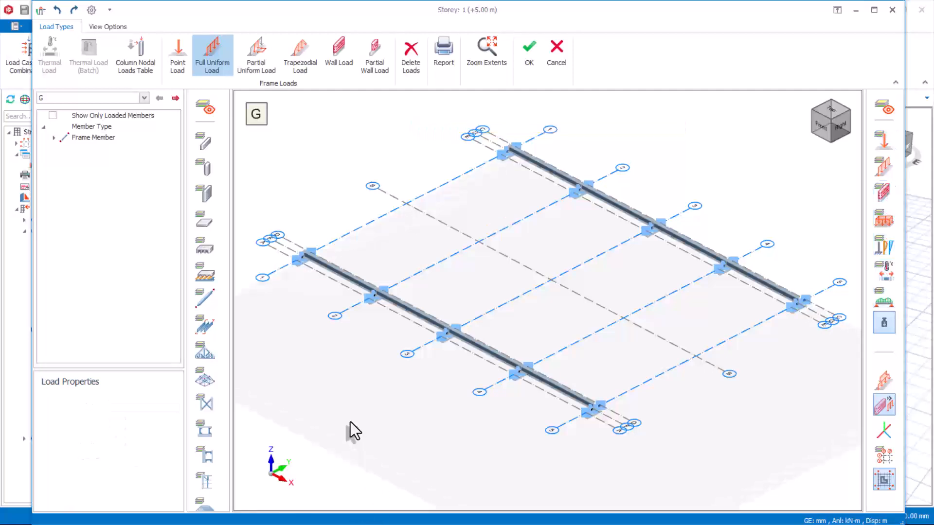
# - Check the calculated gantry beam load in CraneSOFT, and assign 79.46 kN/m as a full uniform G load to the near crane girder line in ProtaStructure
pyautogui.hotkey('alt', 'Tab')
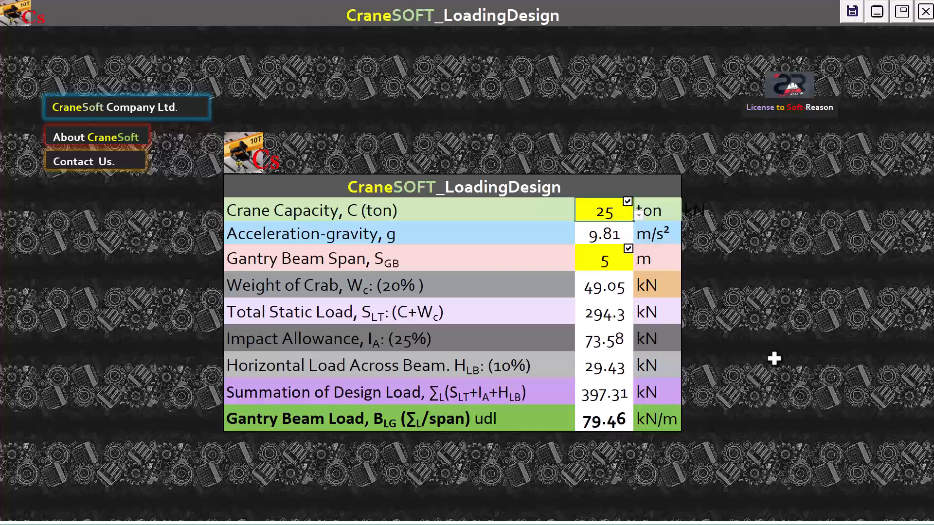
pyautogui.hotkey('alt', 'Tab')
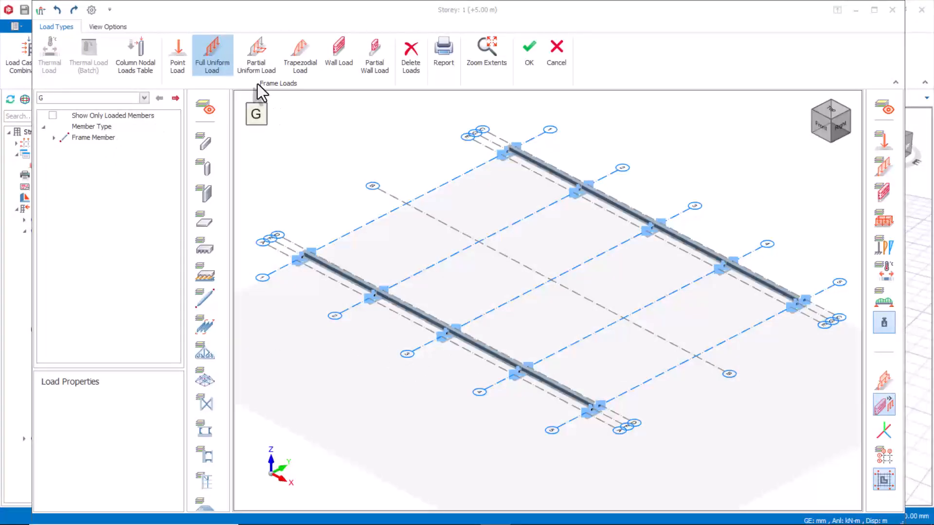
pyautogui.click(227, 54)
pyautogui.doubleClick(152, 460)
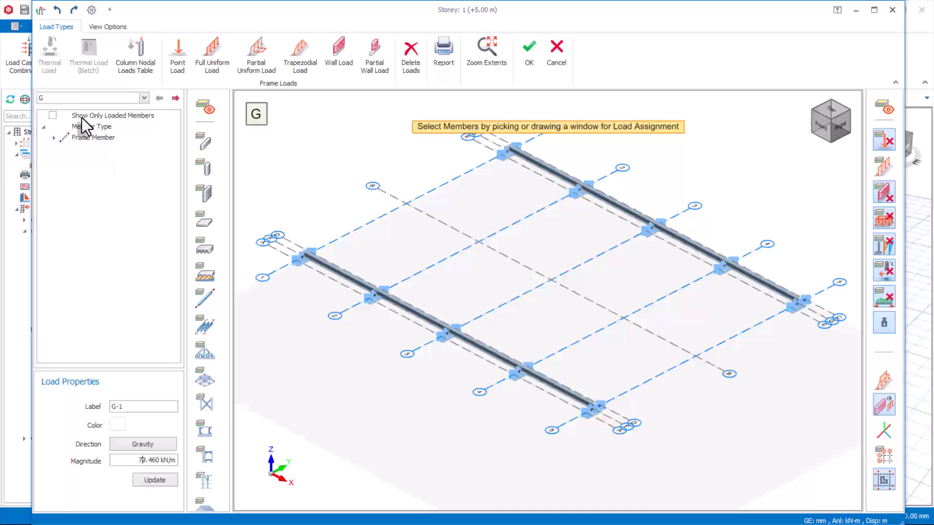
pyautogui.click(554, 387)
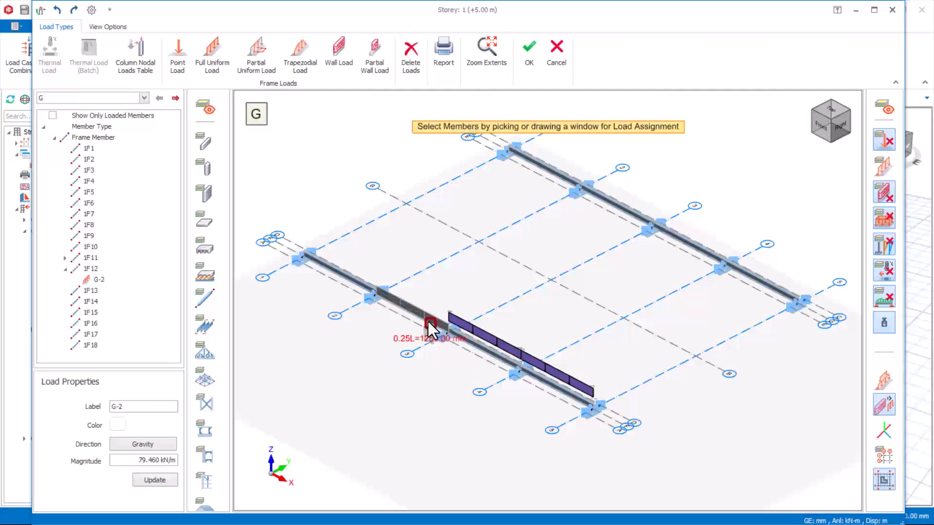
pyautogui.click(350, 286)
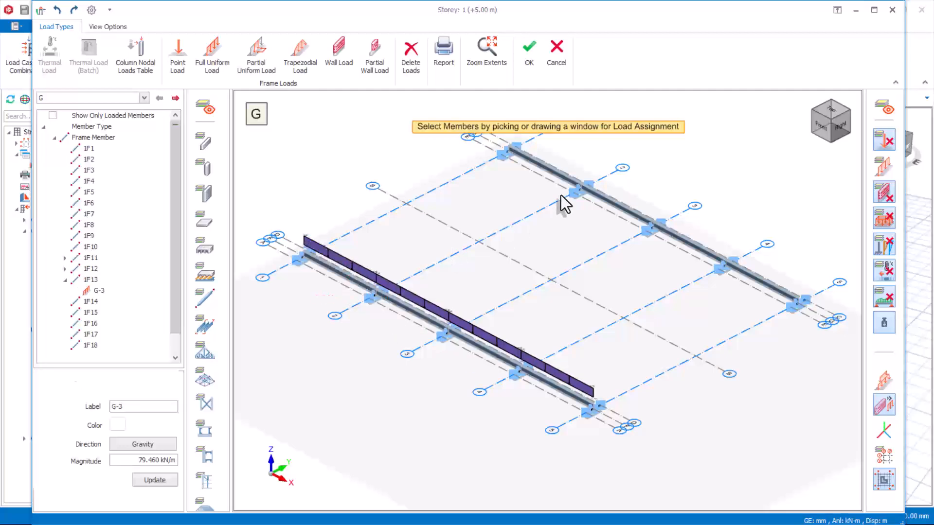
# - Assign the 79.46 kN/m full uniform G load to the four crane girders of the far line
pyautogui.click(552, 169)
pyautogui.click(620, 203)
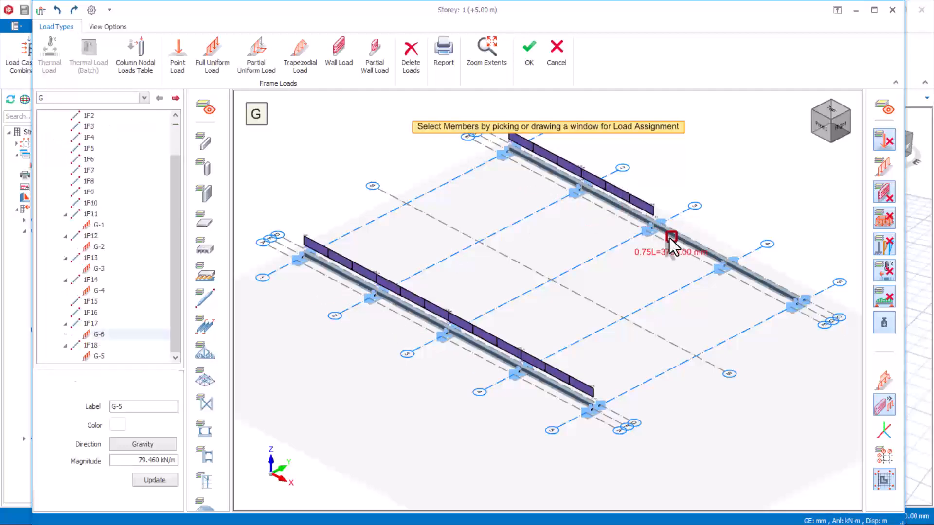
pyautogui.click(669, 238)
pyautogui.click(753, 280)
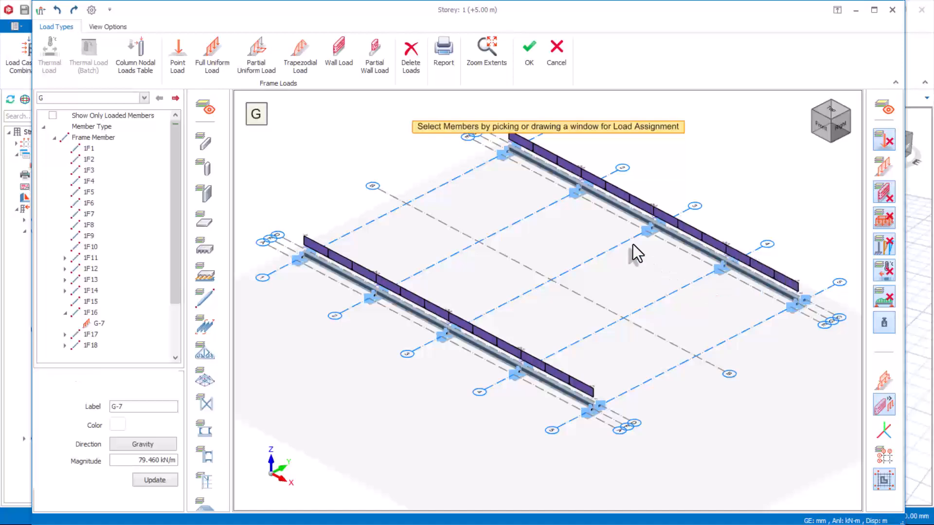
pyautogui.scroll(-2, 584, 344)
pyautogui.scroll(2, 585, 326)
pyautogui.scroll(-1, 618, 373)
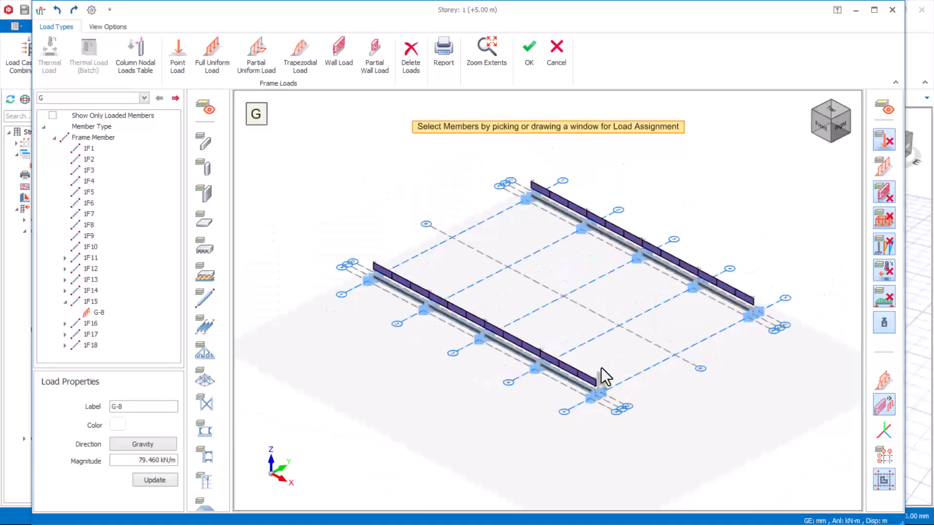
pyautogui.scroll(2, 549, 261)
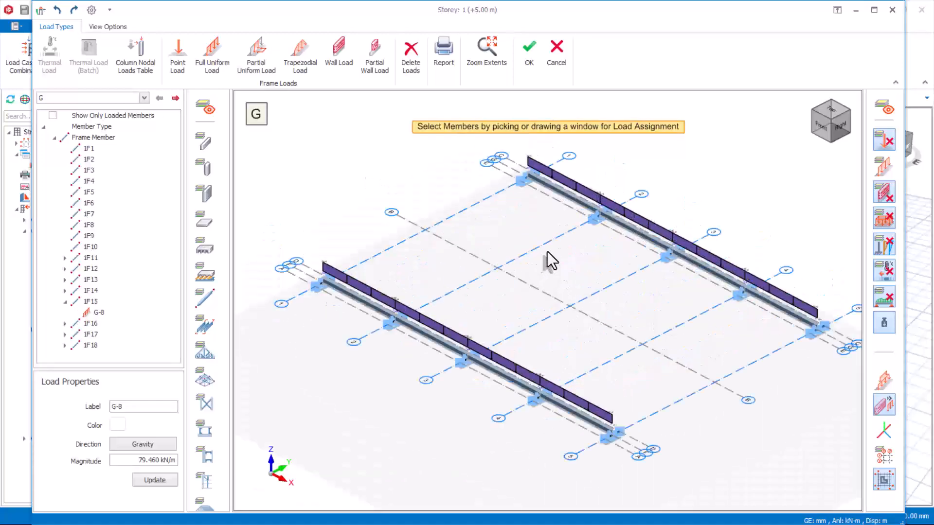
# - Switch to load case Q and assign a 1.2 kN/m full uniform load to the four near-side crane girders
pyautogui.click(144, 97)
pyautogui.click(61, 124)
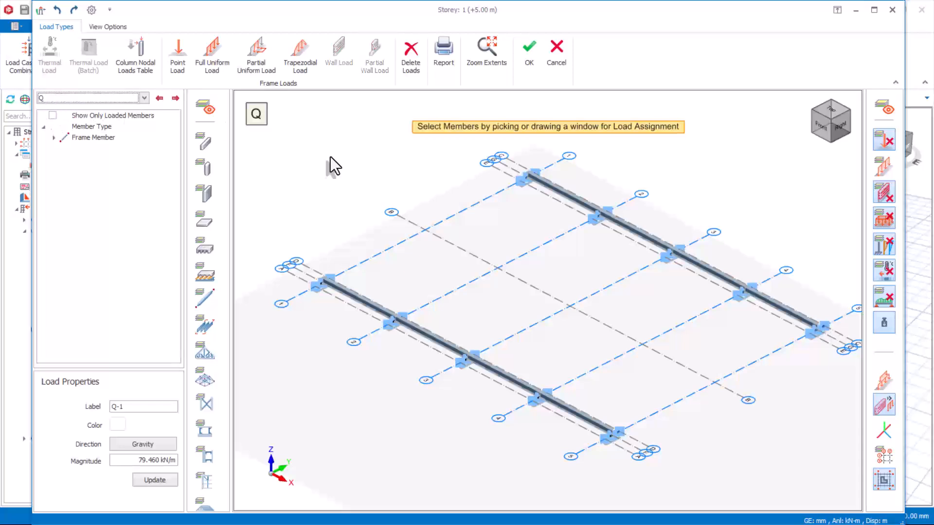
pyautogui.moveTo(133, 463); pyautogui.dragTo(192, 462)
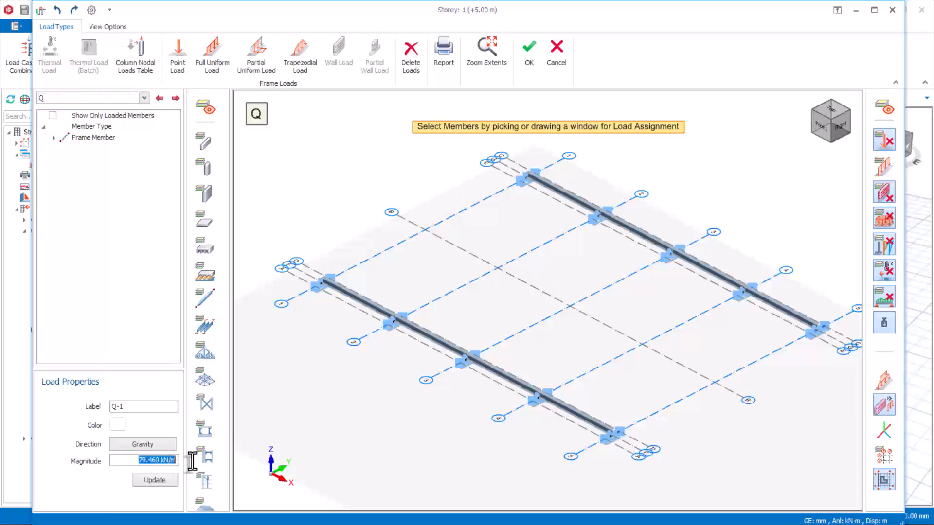
pyautogui.write('1')
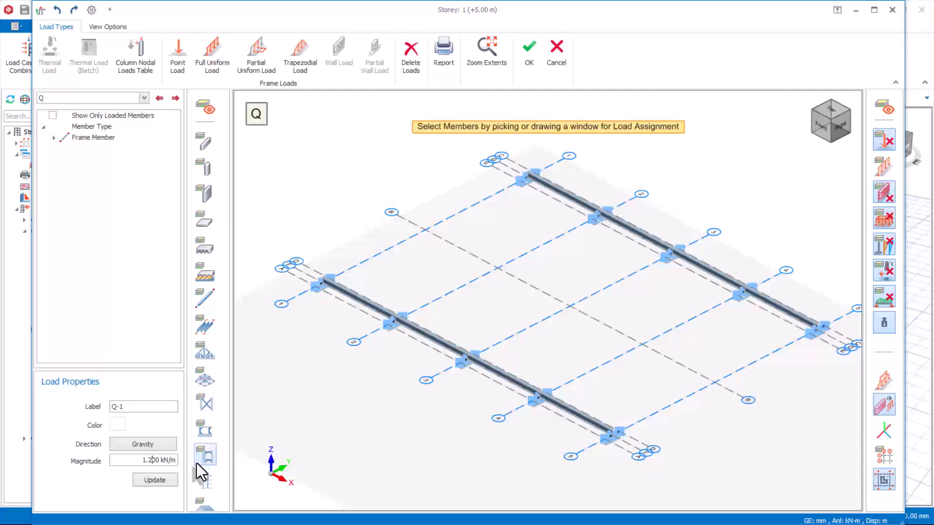
pyautogui.click(358, 306)
pyautogui.click(452, 351)
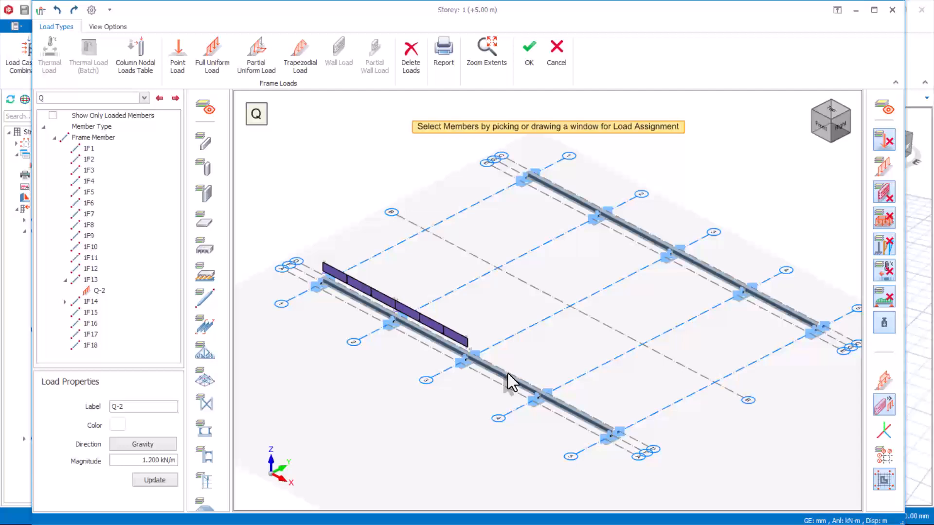
pyautogui.click(530, 385)
pyautogui.click(565, 407)
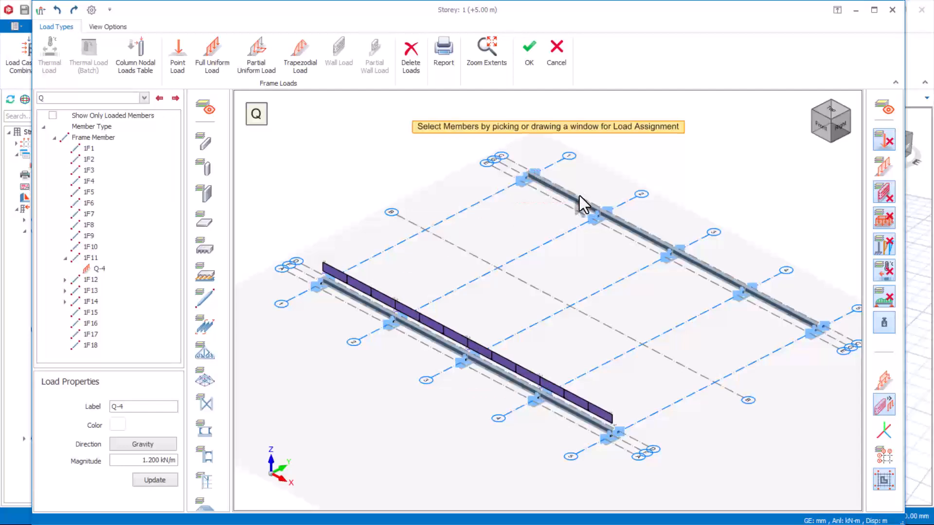
# - Assign the 1.2 kN/m full uniform Q load to the four far-side crane girders and accept the storey loads
pyautogui.click(599, 222)
pyautogui.press('Escape')
pyautogui.click(638, 233)
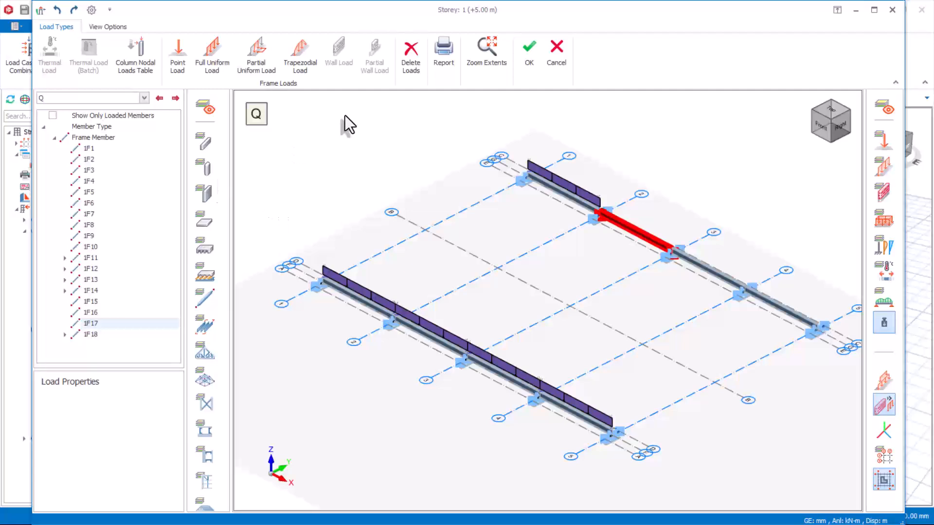
pyautogui.click(214, 63)
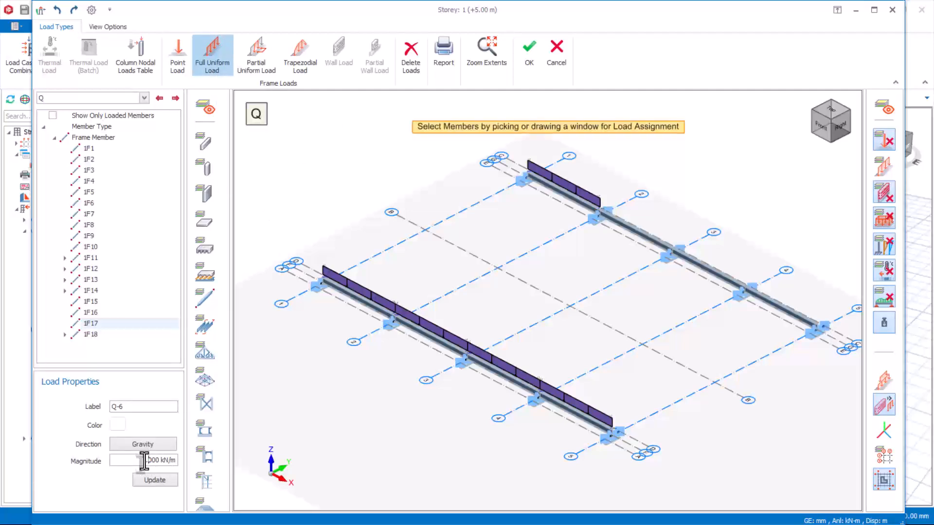
pyautogui.moveTo(134, 460); pyautogui.dragTo(187, 458)
pyautogui.press('Left')
pyautogui.press('Right')
pyautogui.press('Delete')
pyautogui.write('2')
pyautogui.click(637, 236)
pyautogui.click(703, 271)
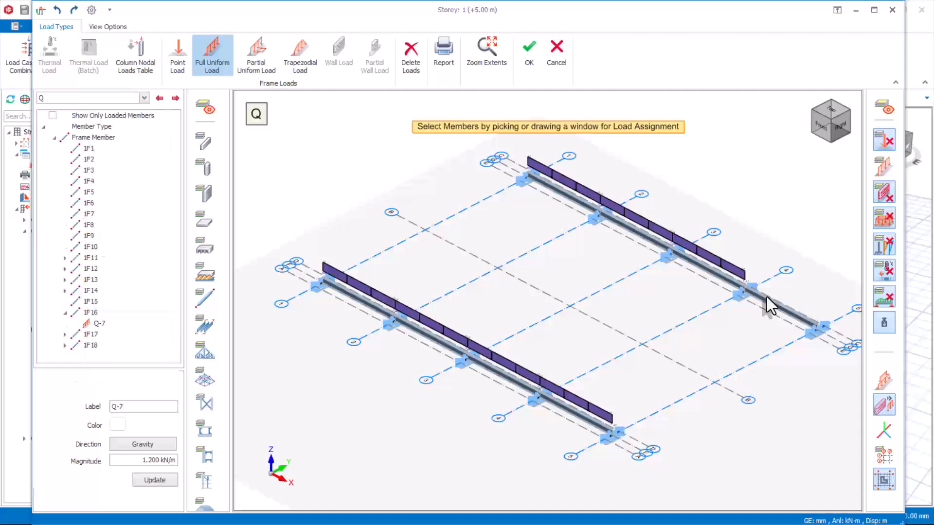
pyautogui.click(766, 298)
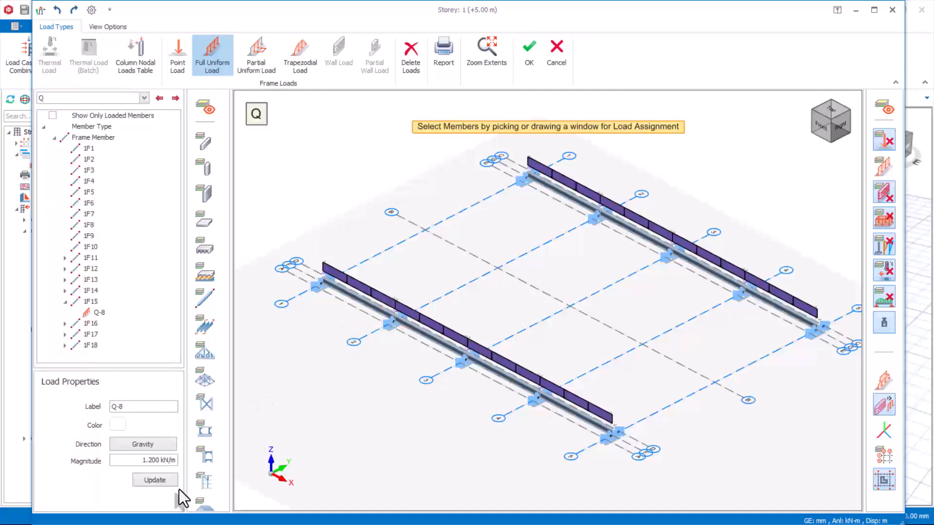
pyautogui.click(533, 57)
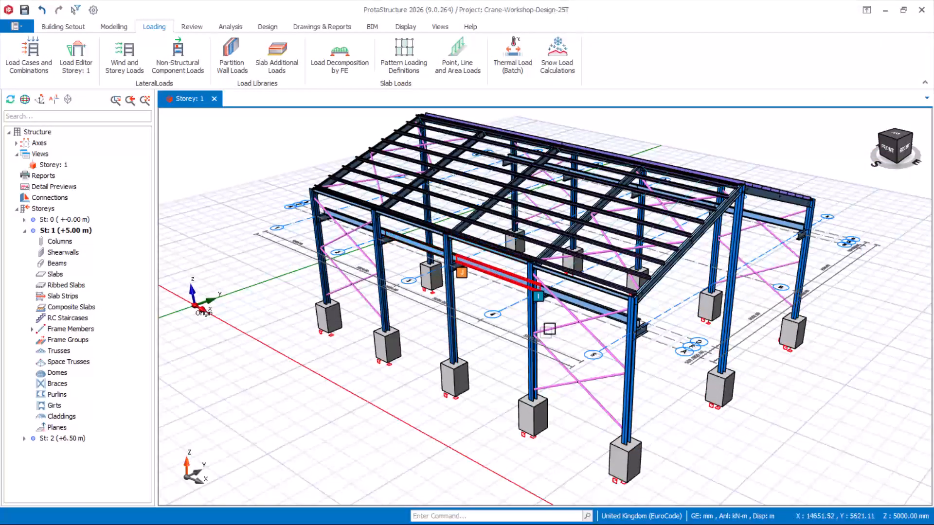
# - Inspect the workshop frame with its crane girders and save the project
pyautogui.scroll(3, 486, 321)
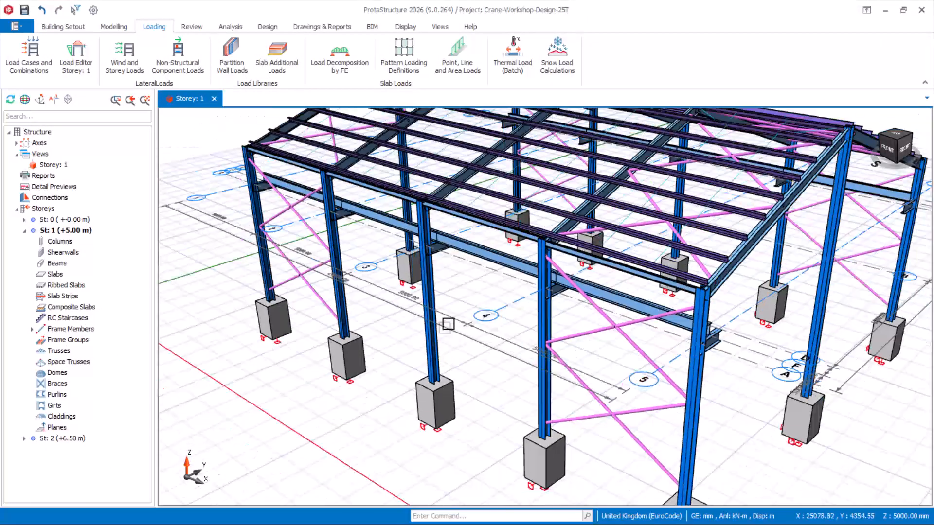
pyautogui.scroll(-3, 447, 324)
pyautogui.scroll(1, 382, 385)
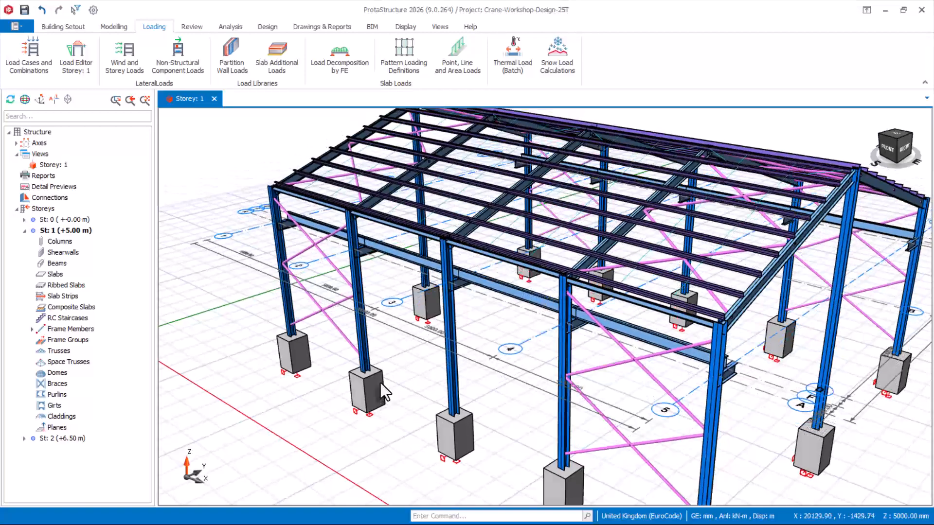
pyautogui.rightClick(382, 385)
pyautogui.click(25, 11)
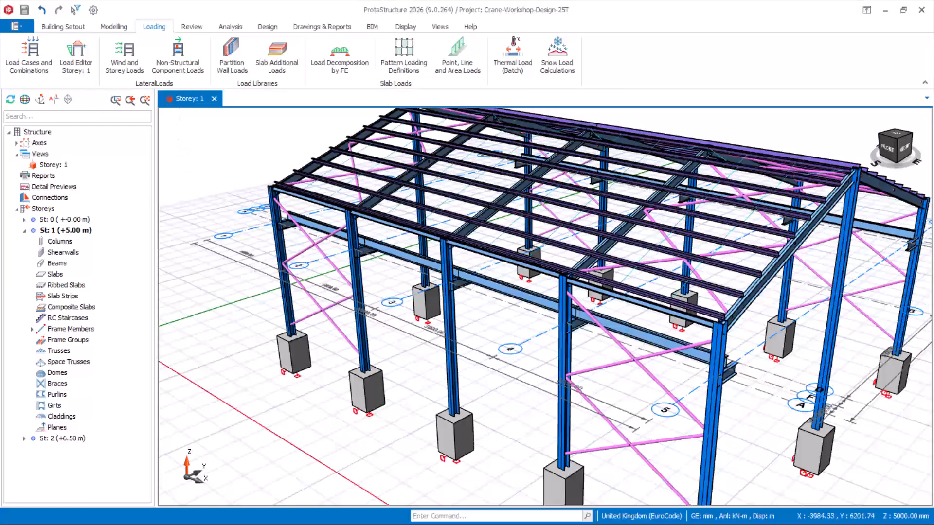
# - Reopen the storey 1 load editor and check the Q loads on both crane girder lines
pyautogui.click(79, 65)
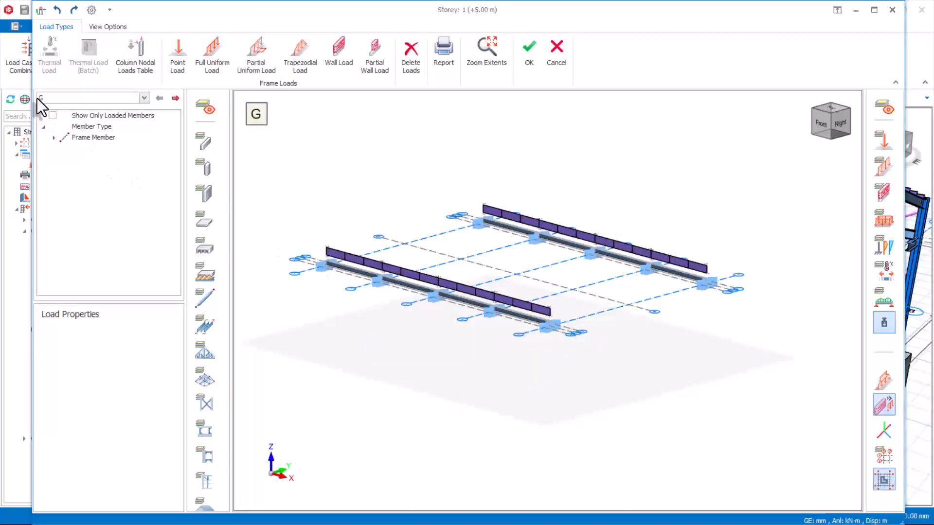
pyautogui.click(106, 98)
pyautogui.click(50, 121)
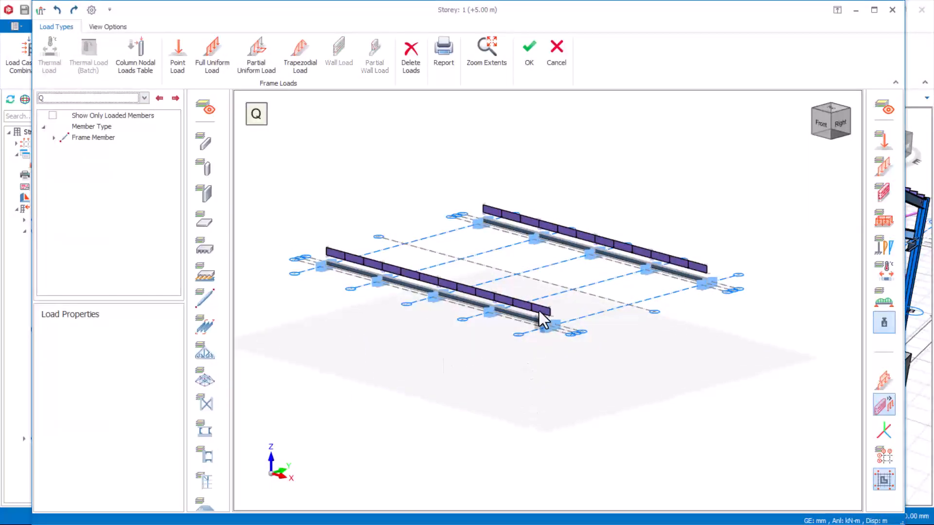
pyautogui.scroll(2, 385, 235)
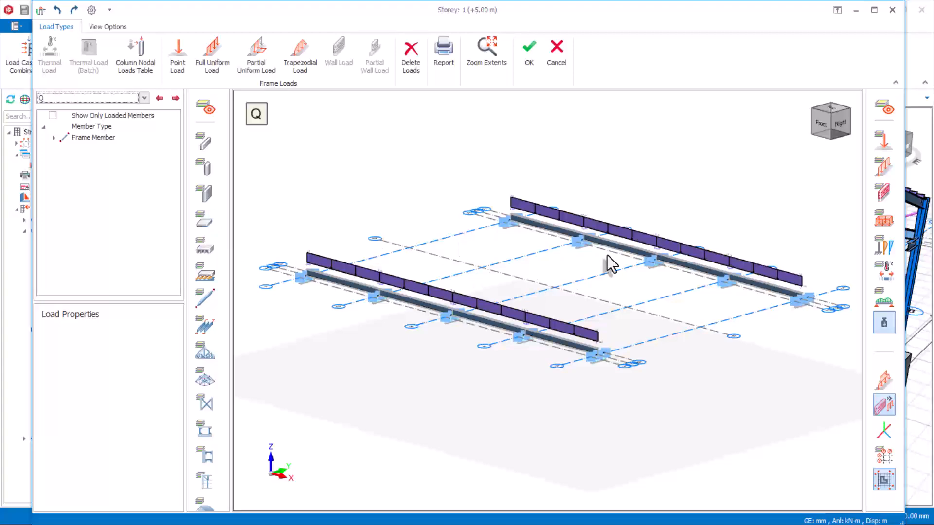
pyautogui.click(531, 58)
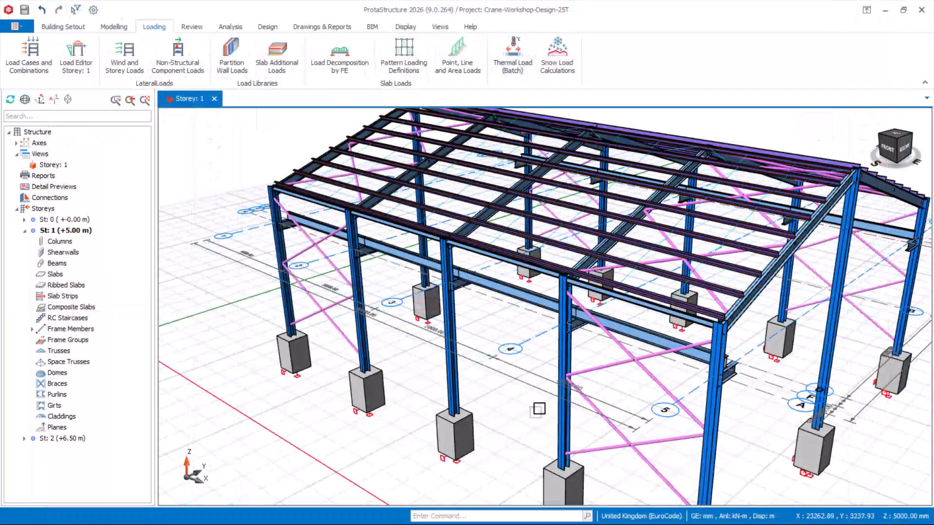
# - Remove the outdated Building Analysis Model from the analysis manager
pyautogui.scroll(-3, 538, 409)
pyautogui.scroll(-3, 518, 371)
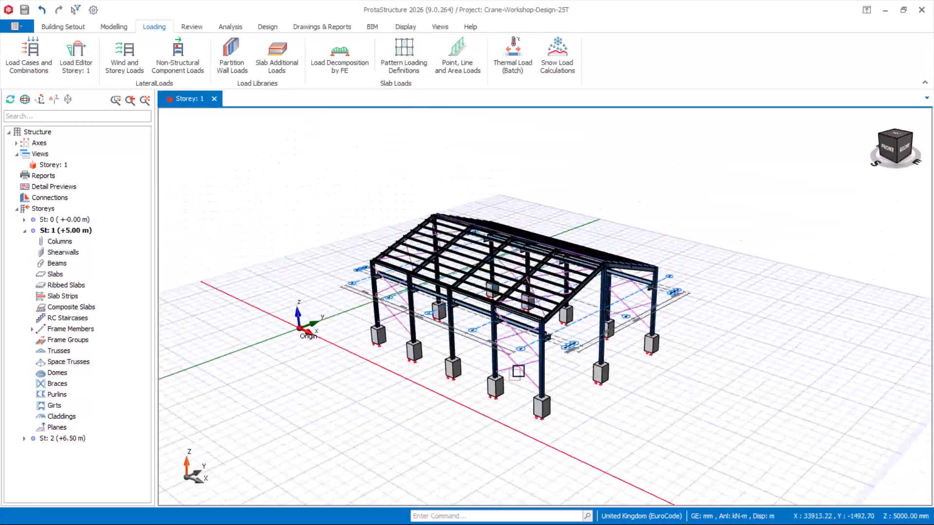
pyautogui.scroll(2, 518, 371)
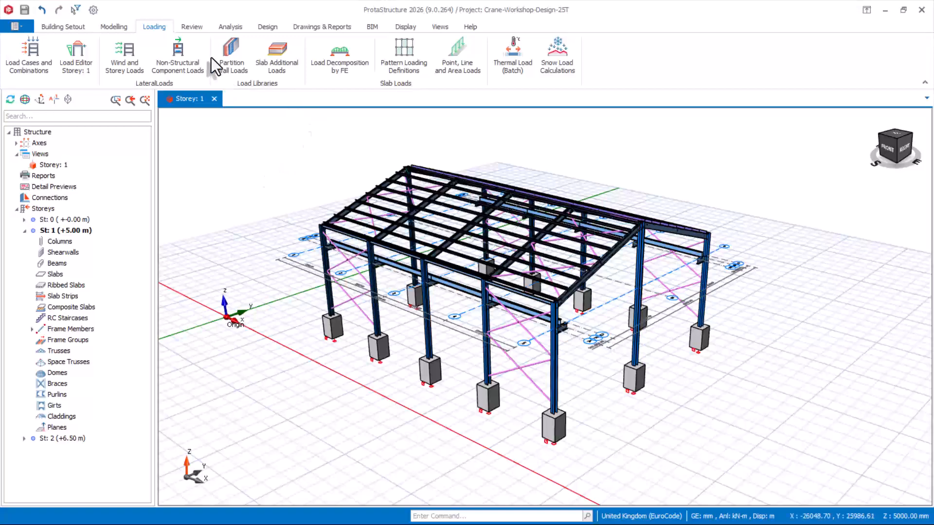
pyautogui.click(229, 27)
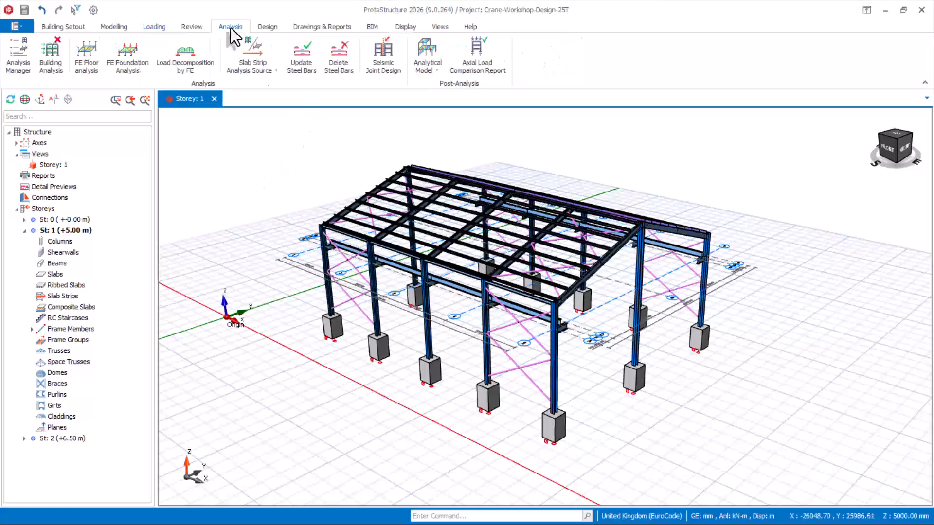
pyautogui.click(15, 61)
pyautogui.click(406, 140)
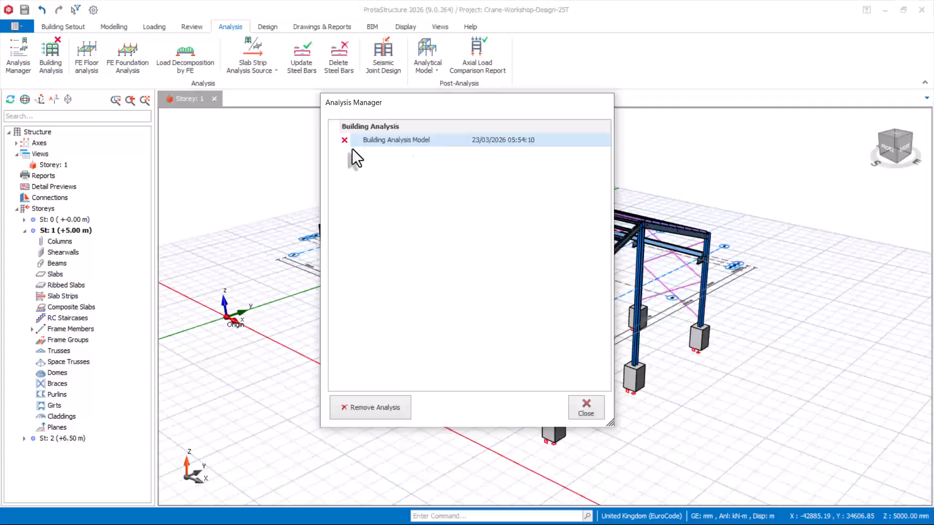
pyautogui.click(380, 410)
pyautogui.click(500, 324)
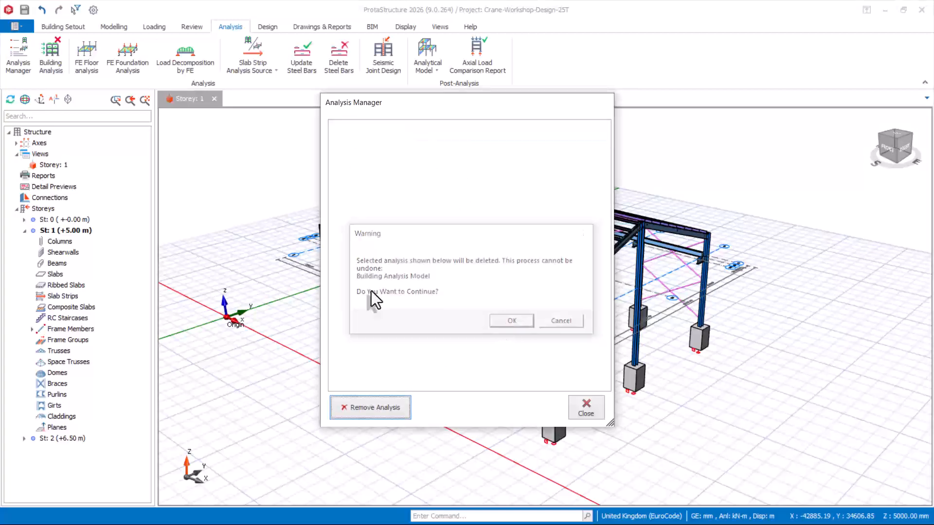
pyautogui.click(588, 411)
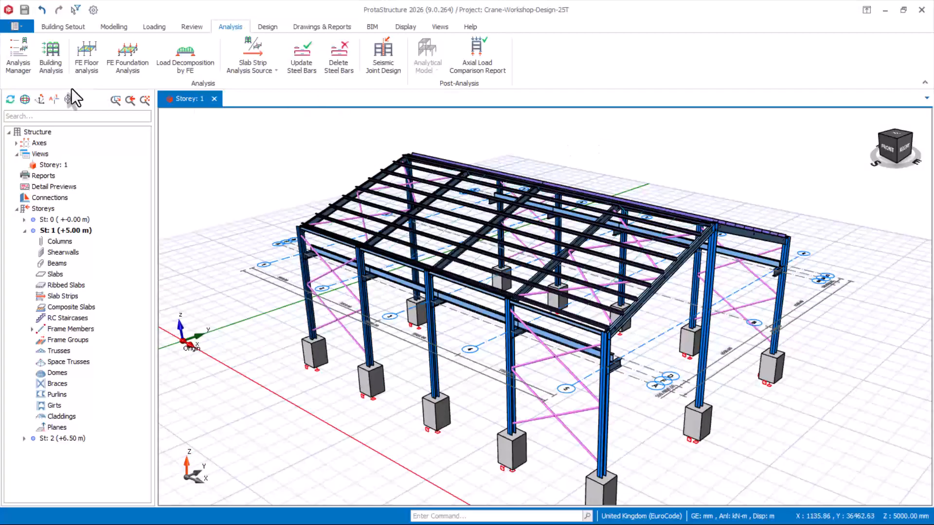
# - Review the default concrete and steel material grades in the Building Analysis settings and accept them
pyautogui.click(51, 56)
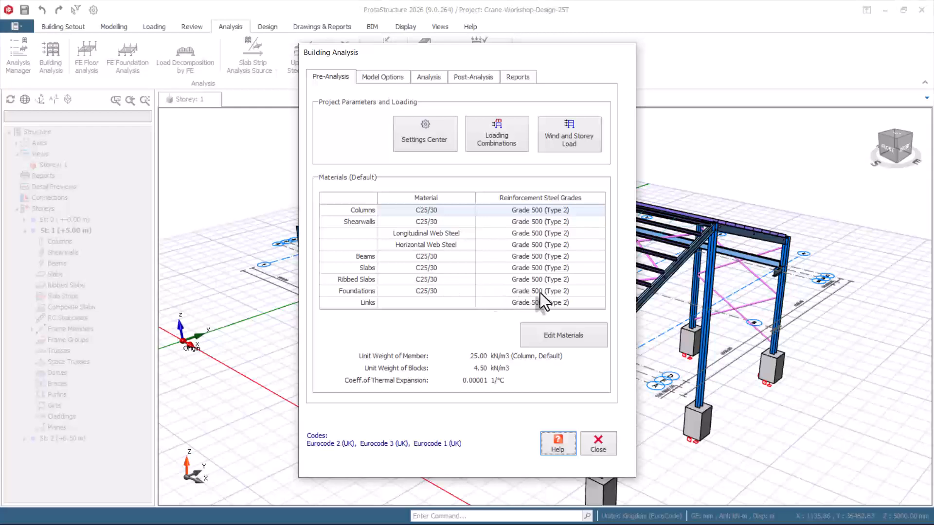
pyautogui.click(554, 335)
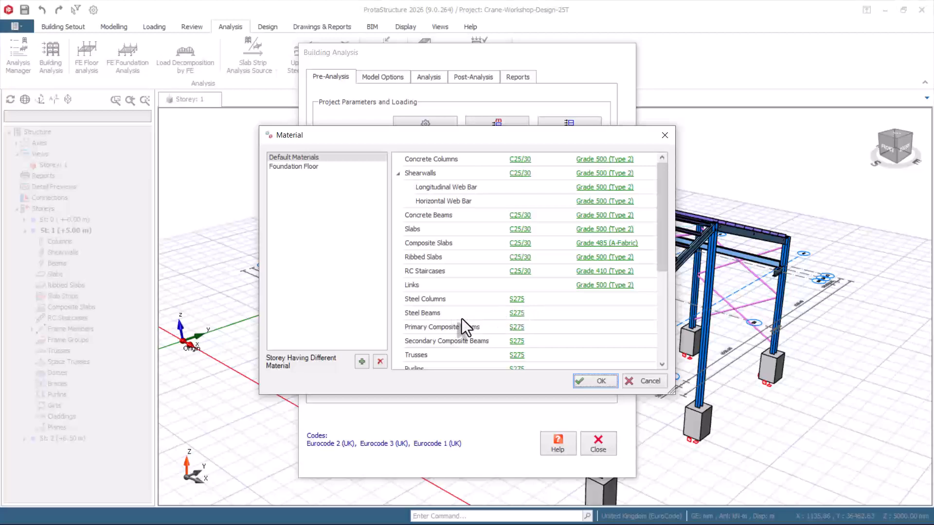
pyautogui.moveTo(414, 136); pyautogui.dragTo(399, 78)
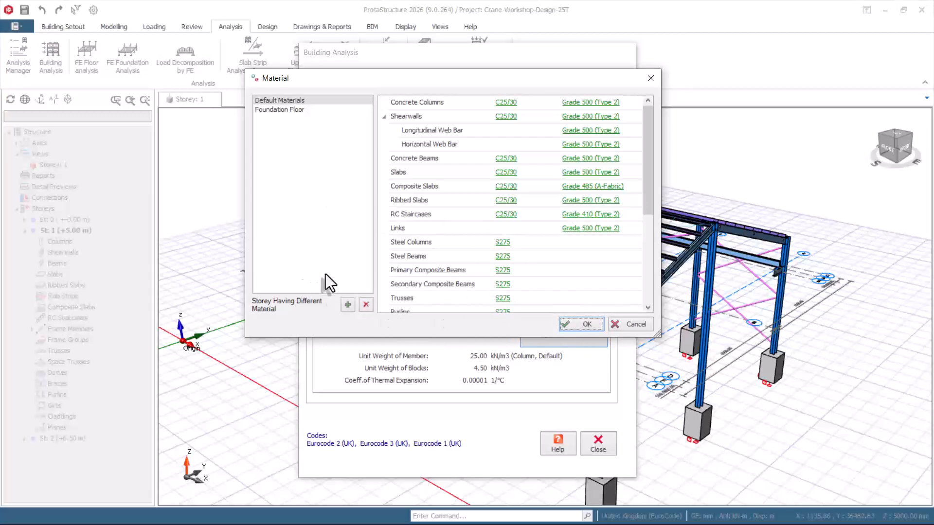
pyautogui.scroll(-3, 462, 250)
pyautogui.click(576, 324)
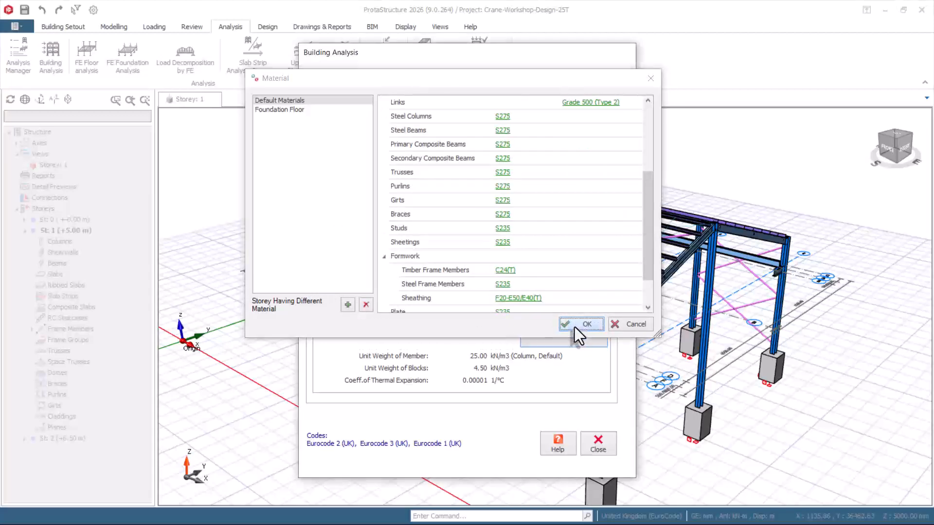
# - Run the Building Model Check on all storeys with every check enabled
pyautogui.click(430, 77)
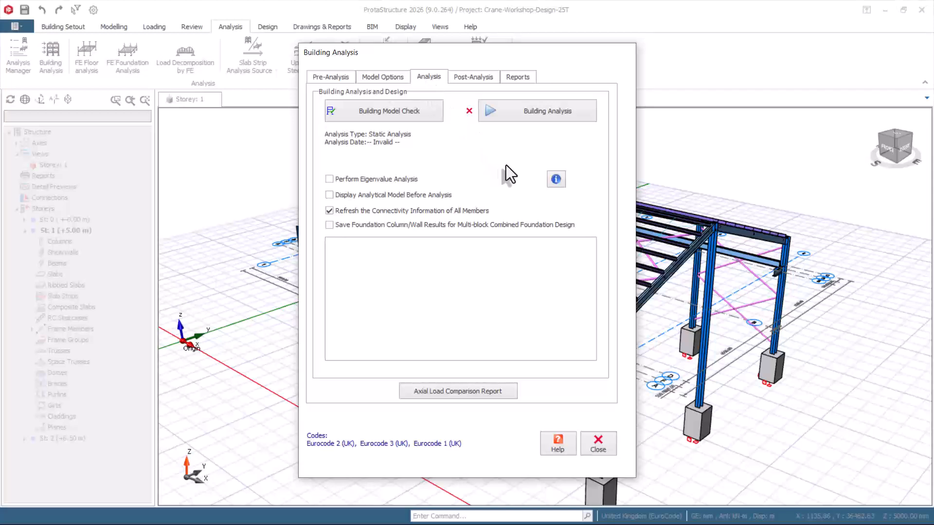
pyautogui.click(404, 107)
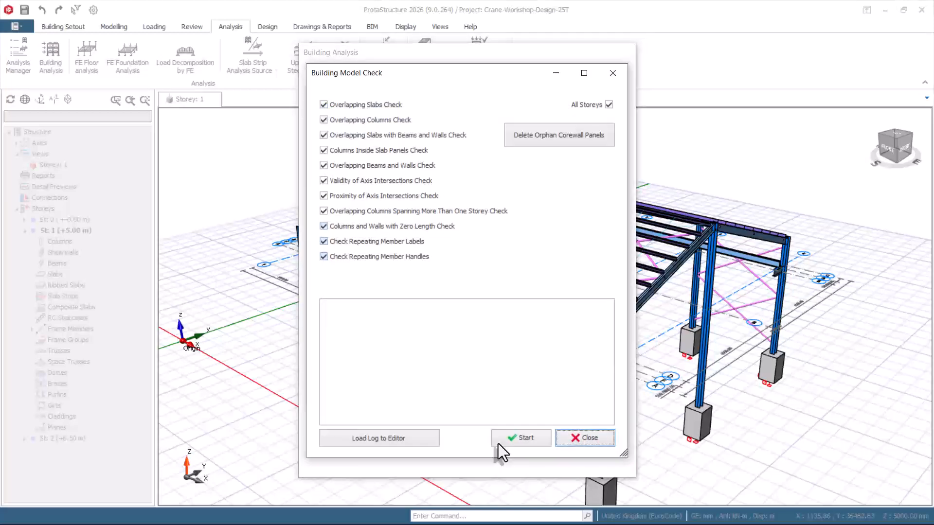
pyautogui.click(527, 440)
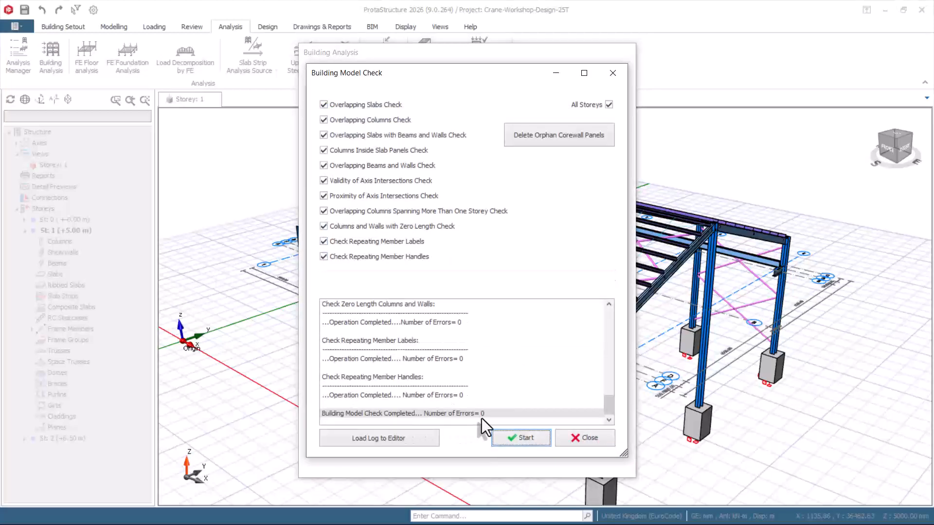
pyautogui.click(578, 440)
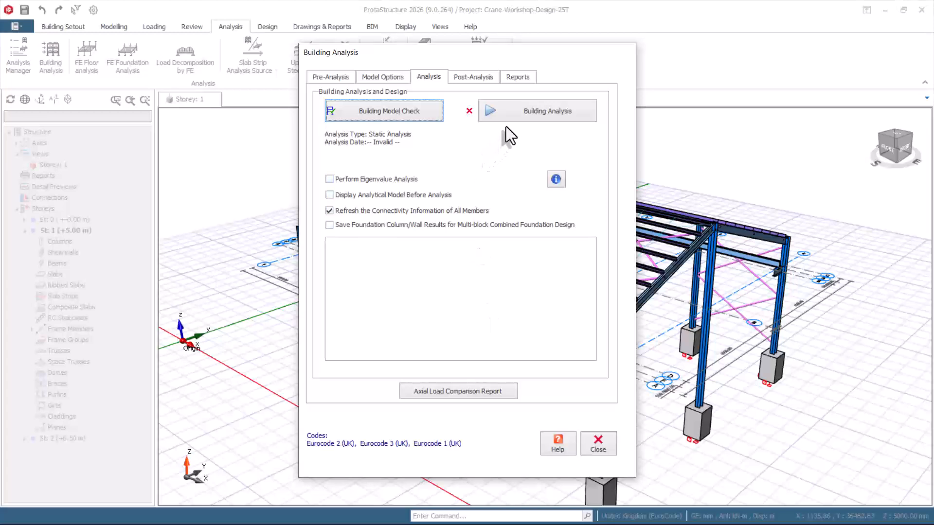
# - Run the Building Analysis with Column/Wall Reinforcement Design, bar re-selection and Steel Member Design Check enabled
pyautogui.click(529, 106)
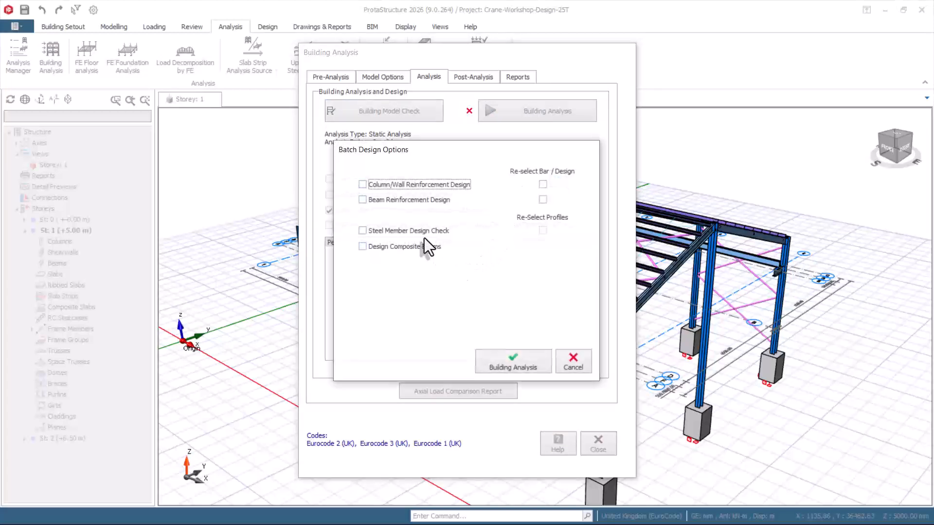
pyautogui.click(369, 187)
pyautogui.click(361, 232)
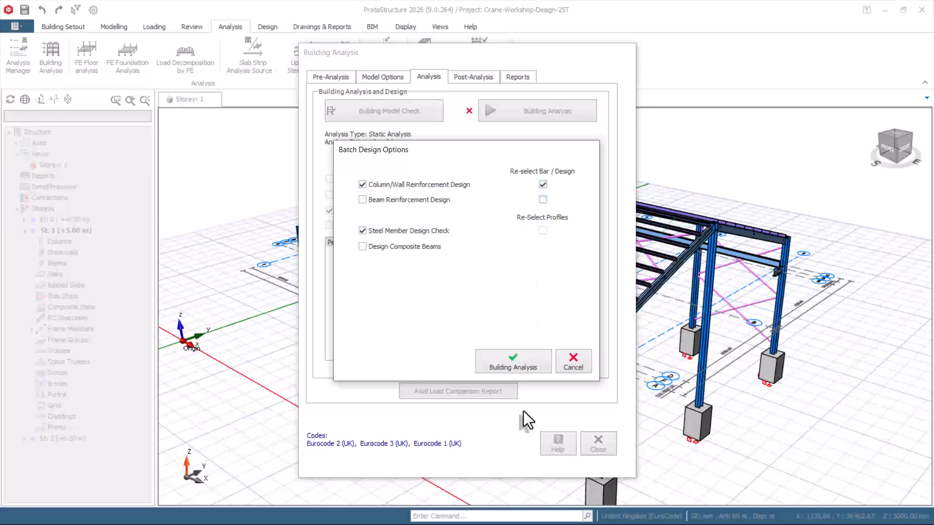
pyautogui.click(512, 368)
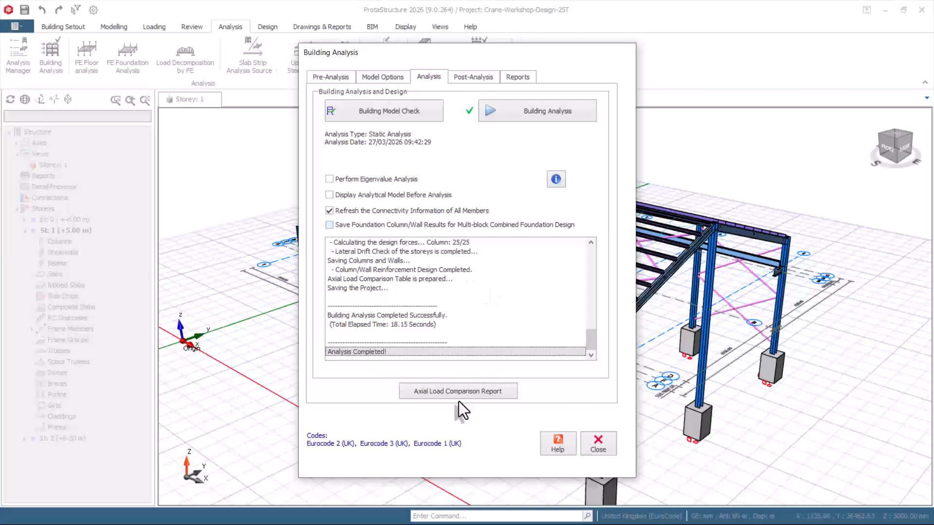
pyautogui.click(599, 446)
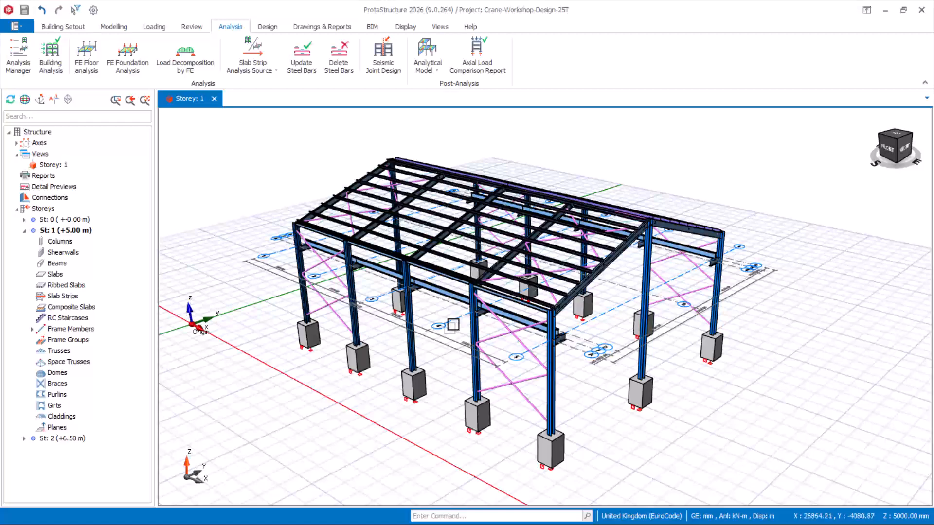
# - Colour the 3D model by Design Status
pyautogui.click(191, 27)
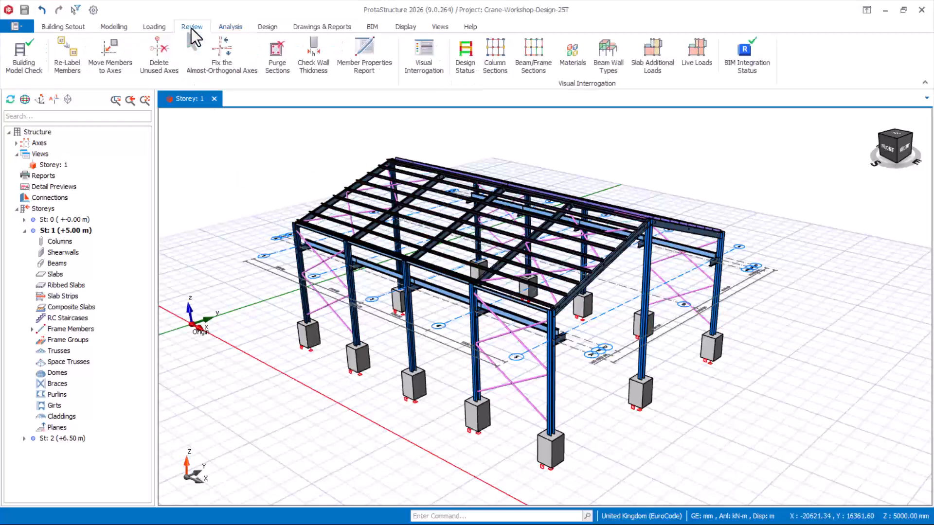
pyautogui.click(465, 66)
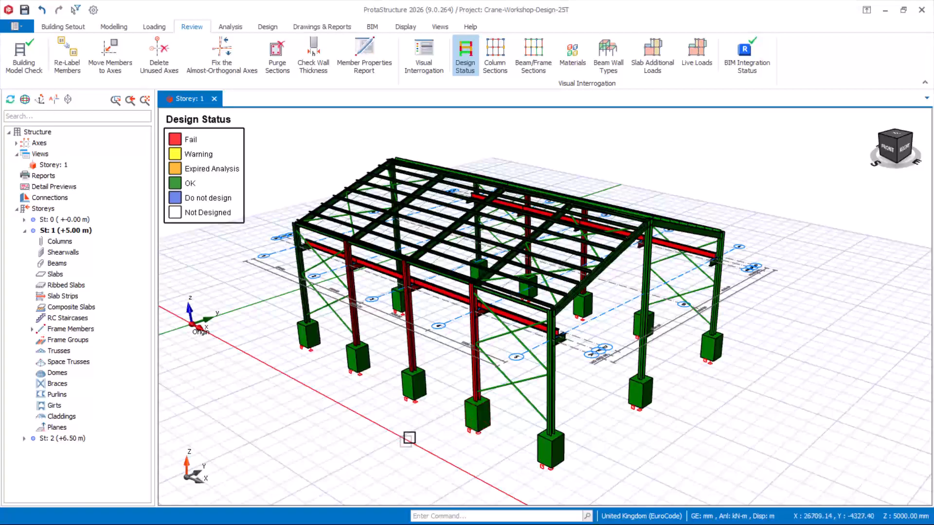
pyautogui.moveTo(409, 439)
pyautogui.mouseDown(button='middle')
pyautogui.moveTo(417, 413)
pyautogui.moveTo(385, 414)
pyautogui.moveTo(506, 403)
pyautogui.moveTo(425, 423)
pyautogui.moveTo(415, 415)
pyautogui.mouseUp(button='middle')
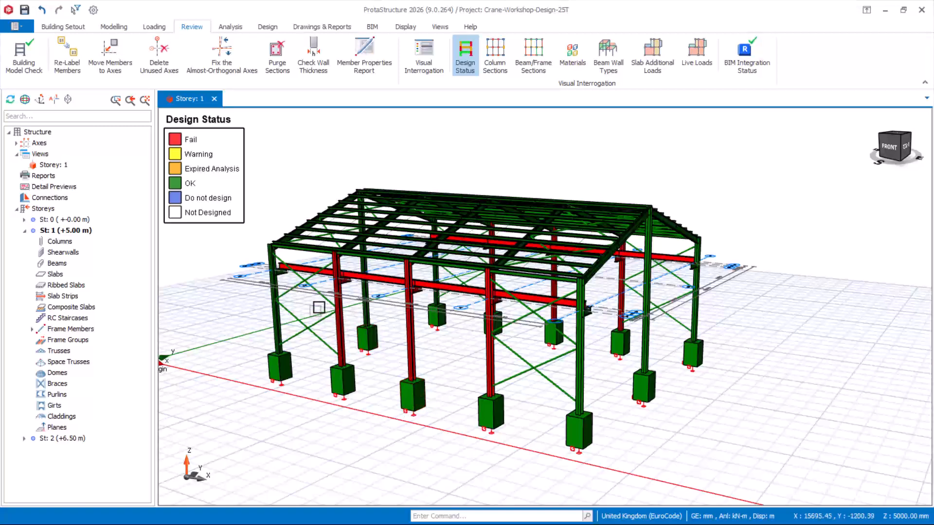
# - Examine the design status of the columns, crane girders and brackets around the whole workshop frame
pyautogui.scroll(1, 456, 333)
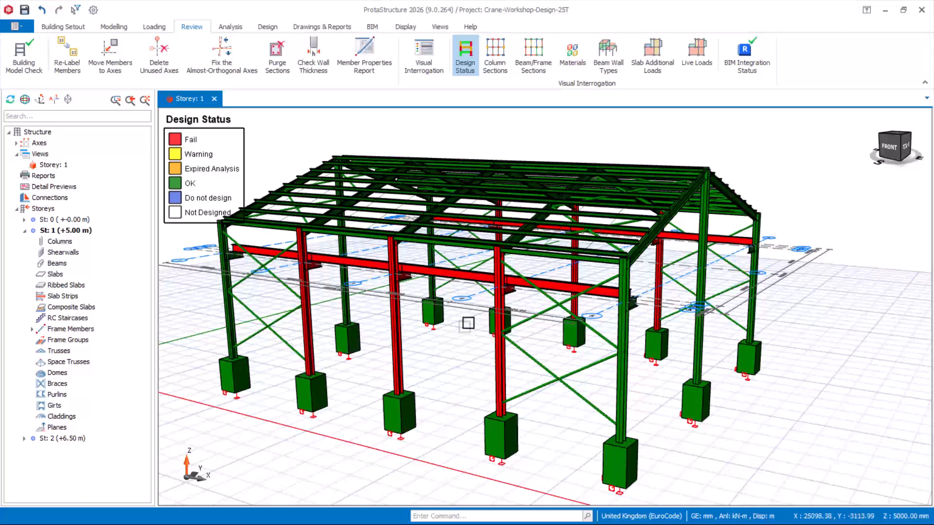
pyautogui.scroll(-1, 532, 398)
pyautogui.scroll(-2, 640, 281)
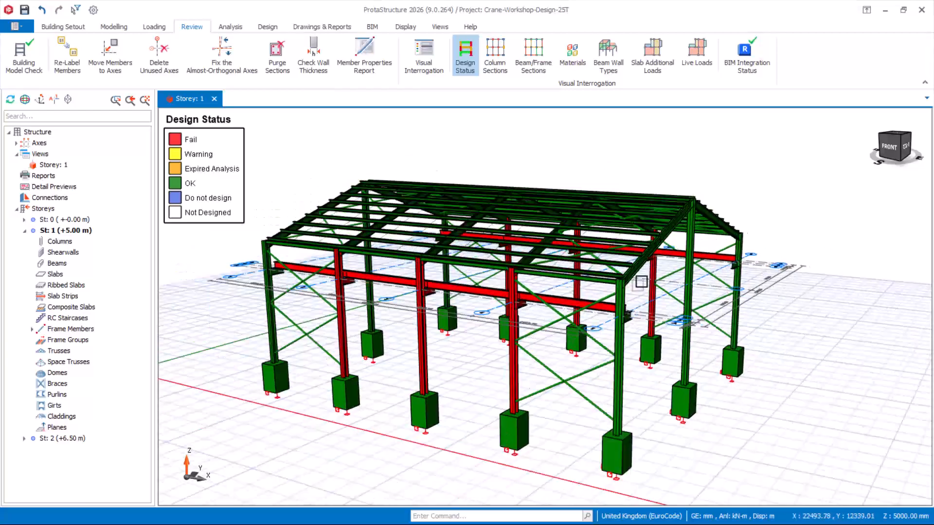
pyautogui.scroll(2, 412, 334)
pyautogui.moveTo(754, 408)
pyautogui.mouseDown(button='middle')
pyautogui.moveTo(605, 402)
pyautogui.moveTo(611, 413)
pyautogui.moveTo(727, 421)
pyautogui.moveTo(586, 350)
pyautogui.mouseUp(button='middle')
pyautogui.scroll(3, 440, 279)
pyautogui.scroll(1, 440, 280)
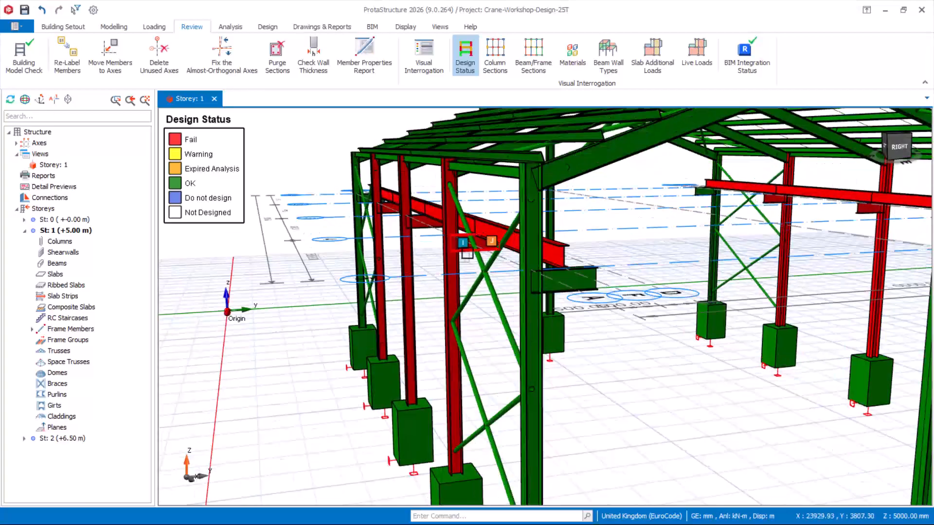
pyautogui.scroll(-5, 436, 263)
pyautogui.moveTo(428, 376)
pyautogui.mouseDown(button='middle')
pyautogui.moveTo(433, 388)
pyautogui.moveTo(478, 390)
pyautogui.moveTo(461, 386)
pyautogui.mouseUp(button='middle')
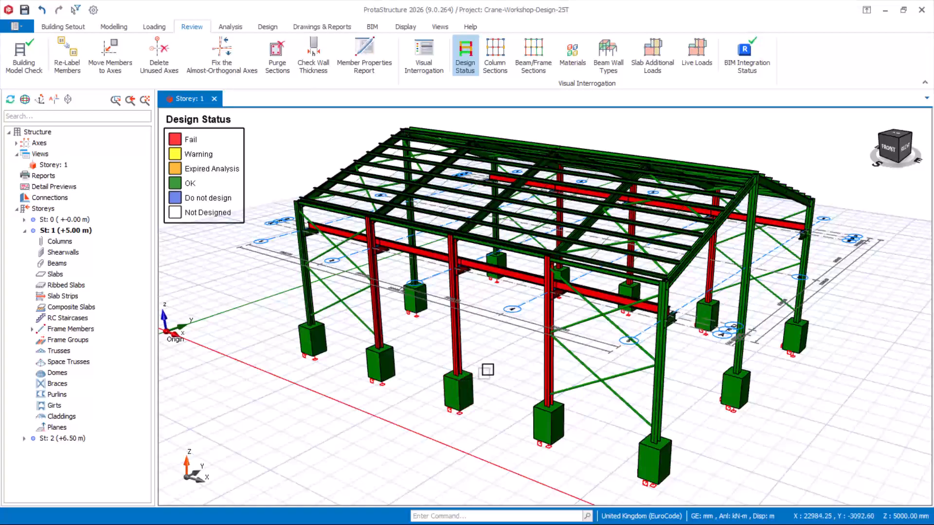
pyautogui.scroll(2, 487, 370)
pyautogui.scroll(-4, 548, 356)
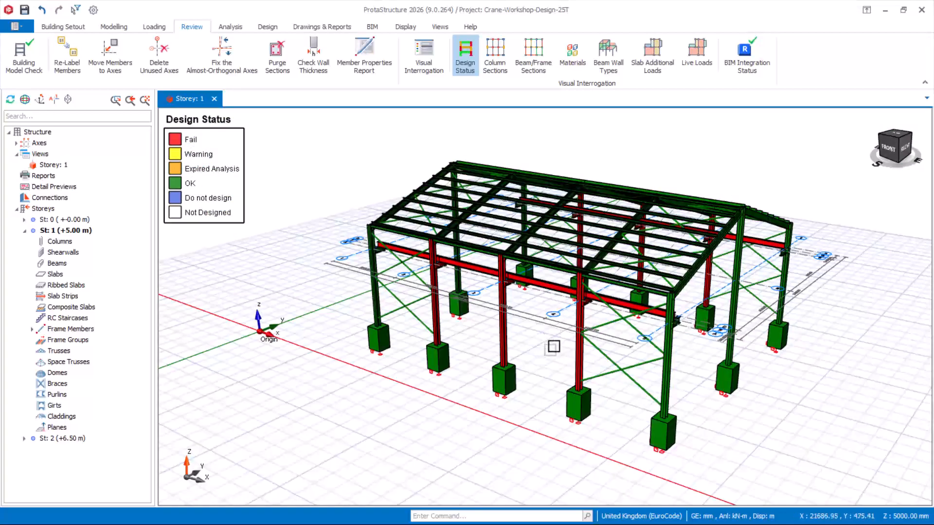
pyautogui.scroll(3, 527, 343)
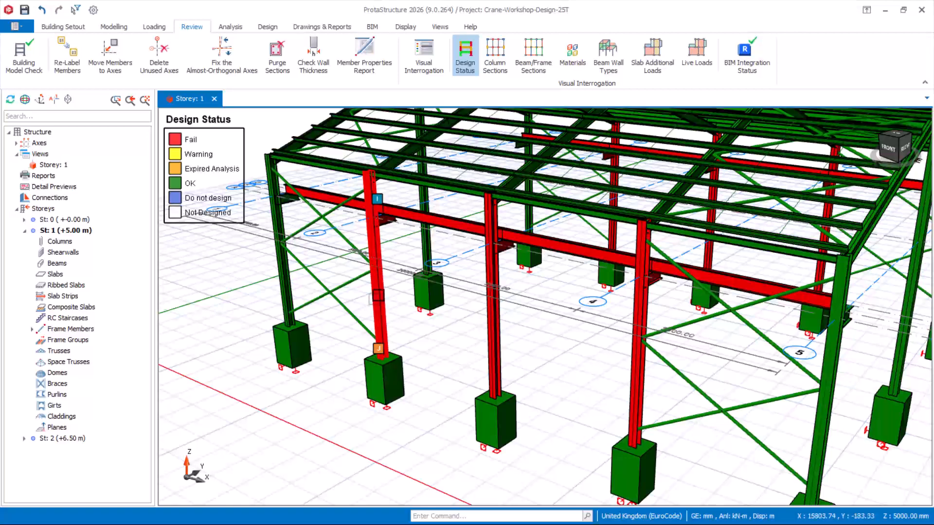
pyautogui.click(378, 295)
pyautogui.click(551, 337)
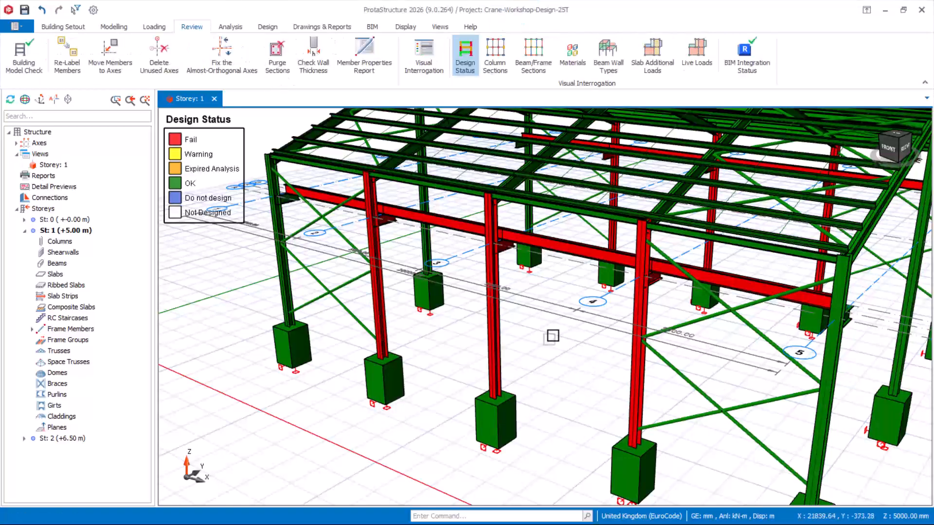
pyautogui.scroll(-2, 537, 386)
pyautogui.scroll(1, 516, 361)
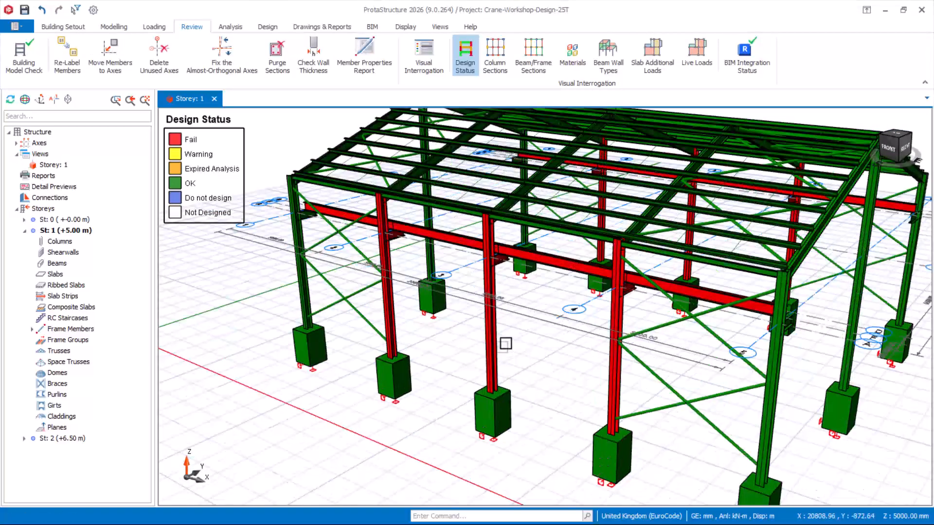
# - Check the steel design summary of the middle near-side column on axis 3 and accept it
pyautogui.click(487, 336)
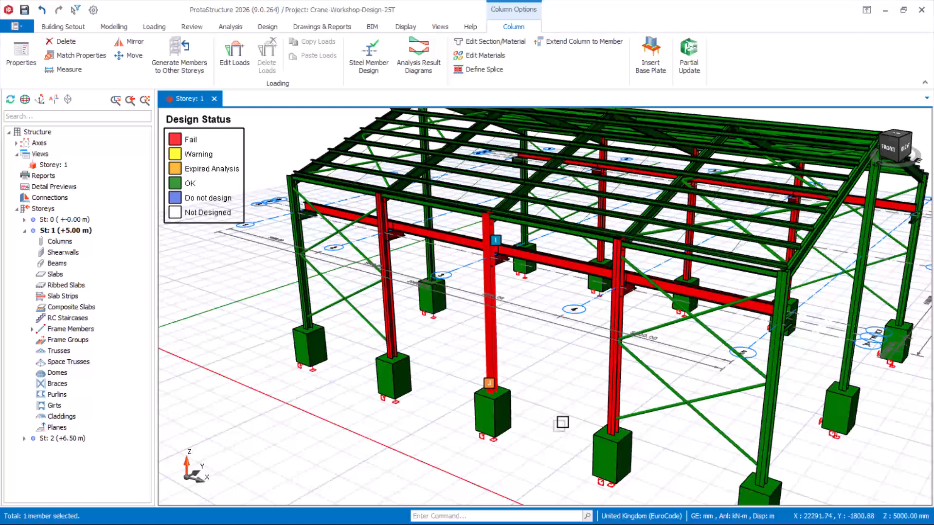
pyautogui.click(372, 67)
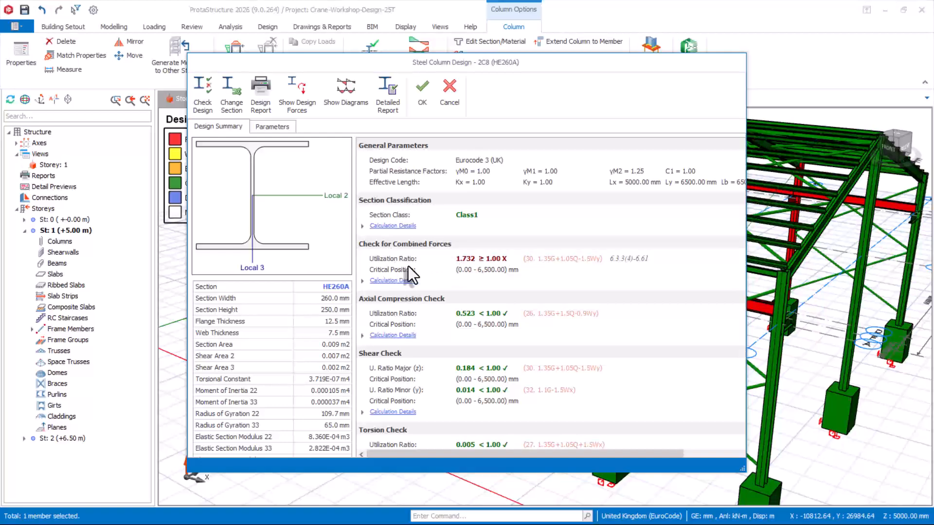
pyautogui.click(420, 96)
# - Check the steel design summary of the near-side column on axis 4, leaving it without changes
pyautogui.scroll(-3, 448, 350)
pyautogui.scroll(5, 545, 388)
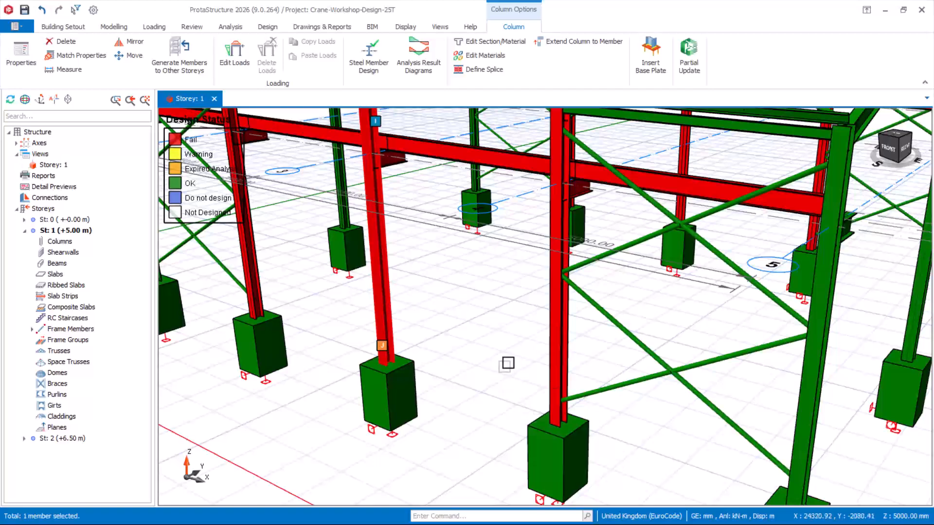
pyautogui.click(553, 353)
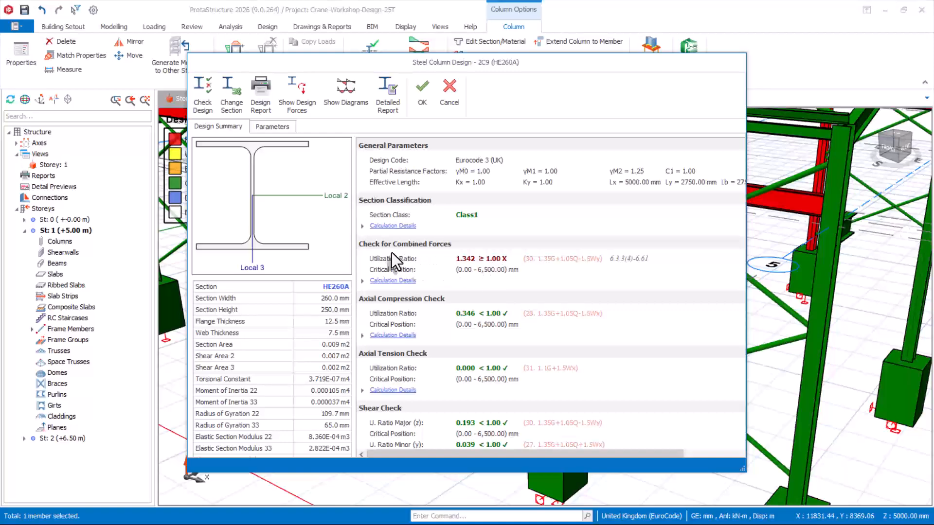
pyautogui.click(450, 92)
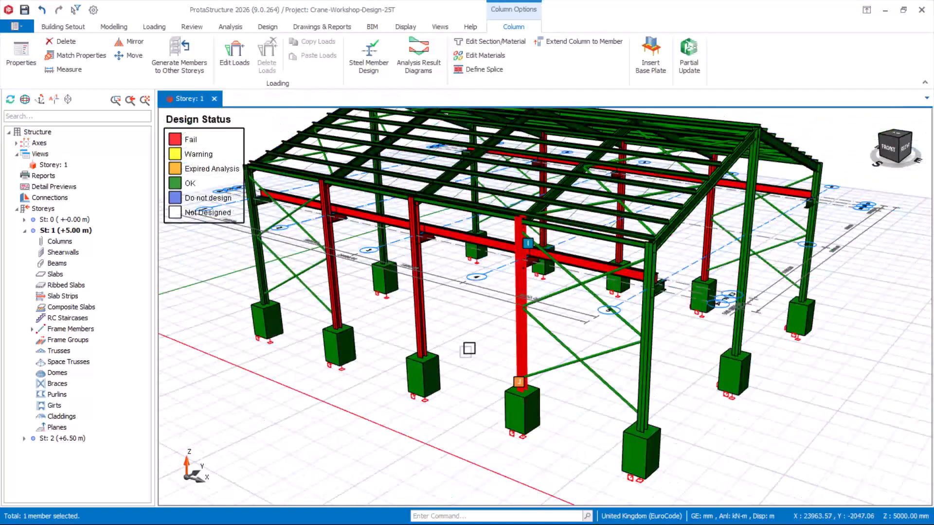
# - Check the steel beam design summary of the near-side crane girder between axes 3 and 4 and accept it
pyautogui.click(486, 232)
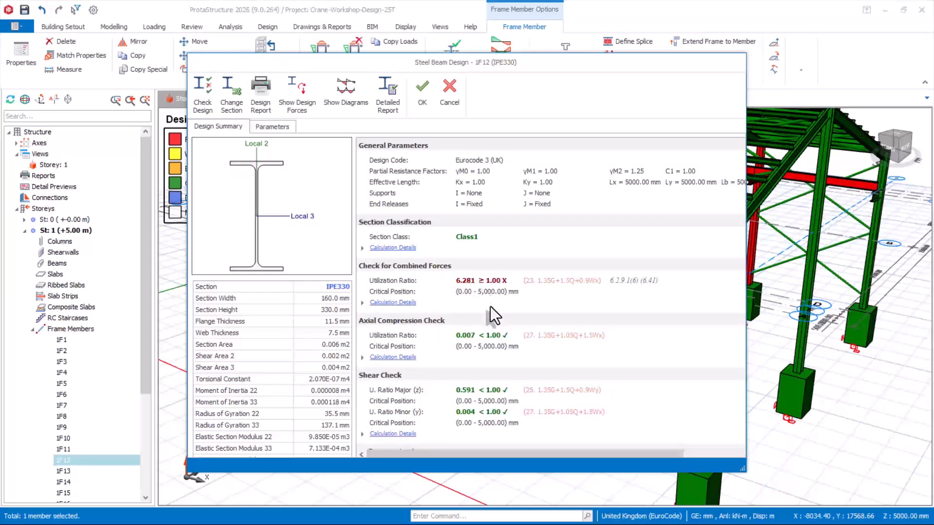
pyautogui.scroll(-1, 493, 343)
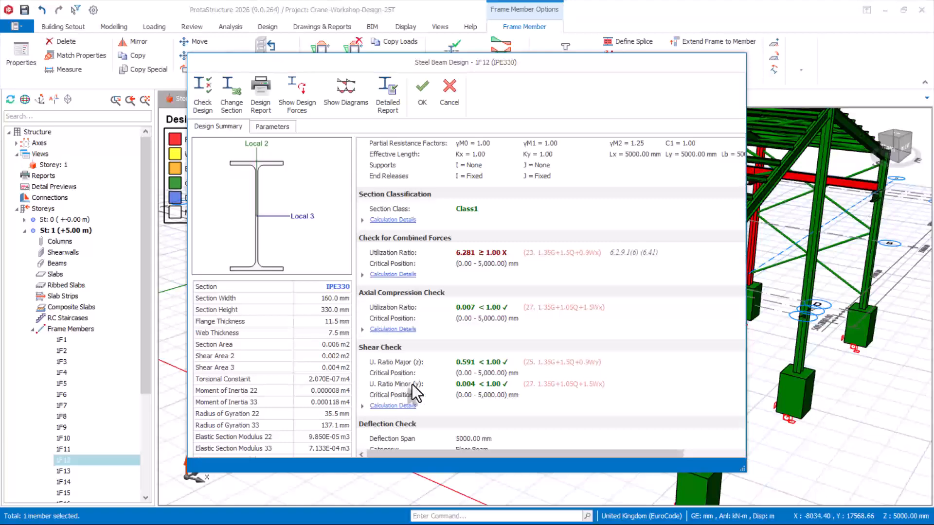
pyautogui.click(422, 90)
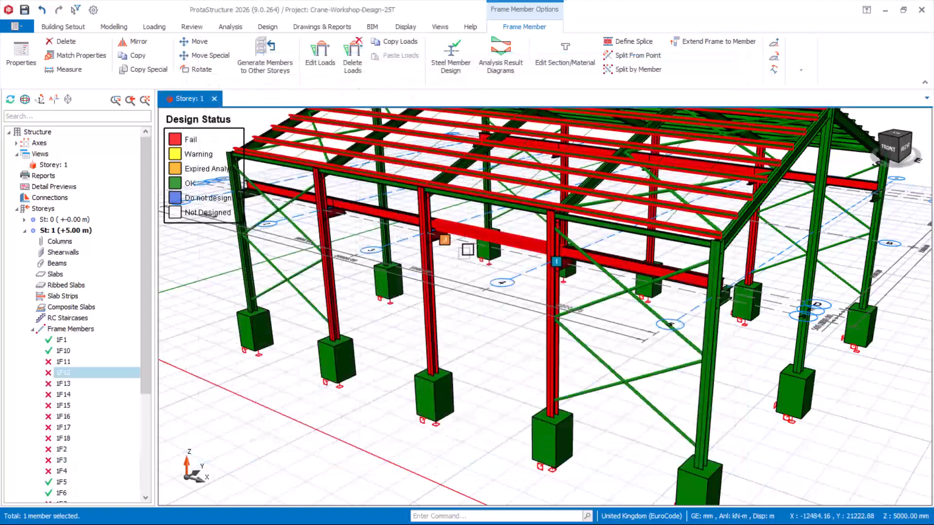
# - Check the steel beam design summary of the crane bracket on the near-side column at axis 2 and accept it
pyautogui.scroll(5, 365, 276)
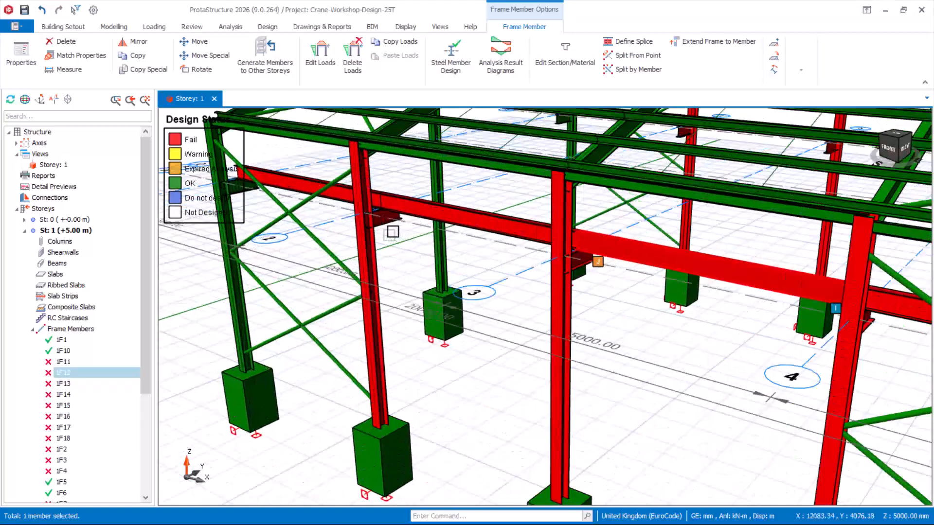
pyautogui.click(392, 229)
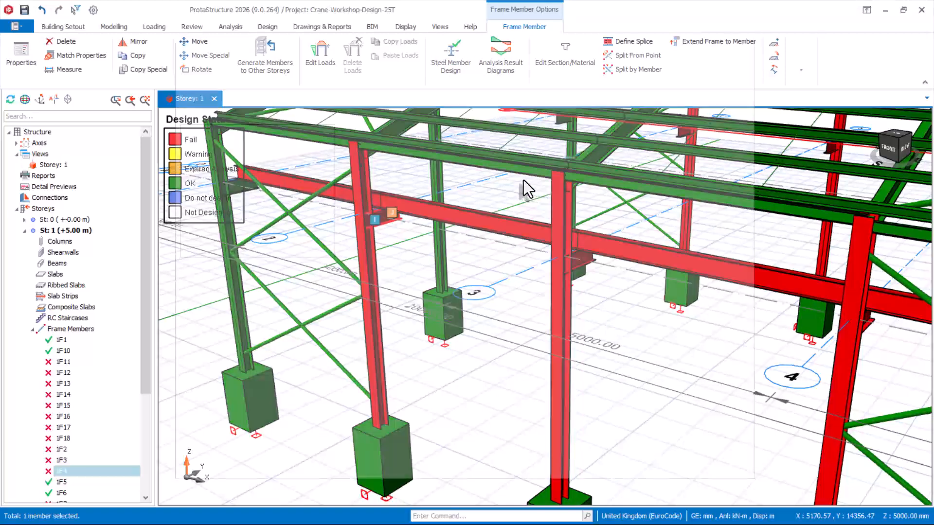
pyautogui.scroll(-3, 474, 351)
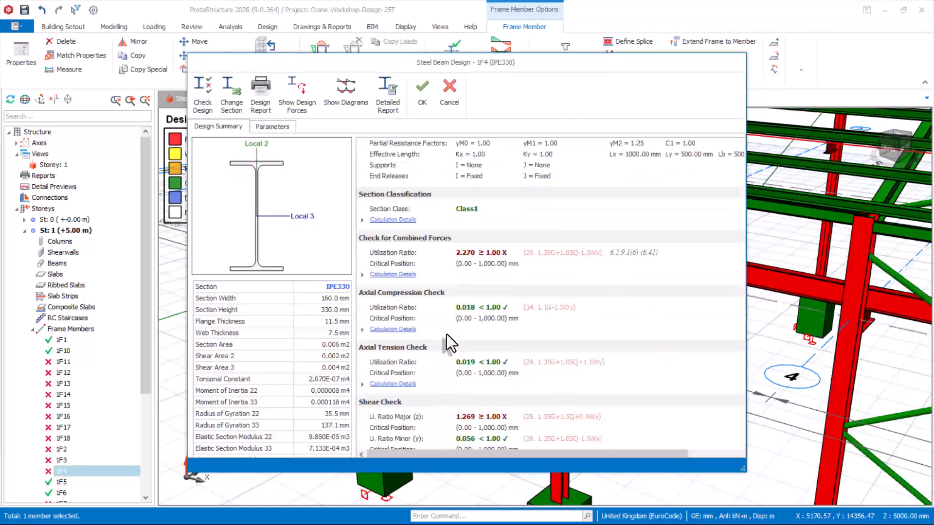
pyautogui.scroll(3, 385, 381)
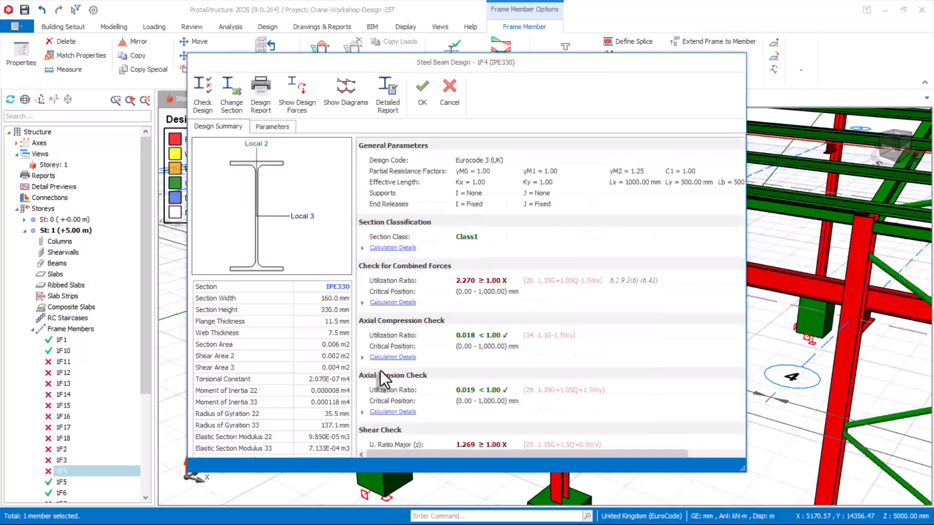
pyautogui.scroll(-5, 465, 408)
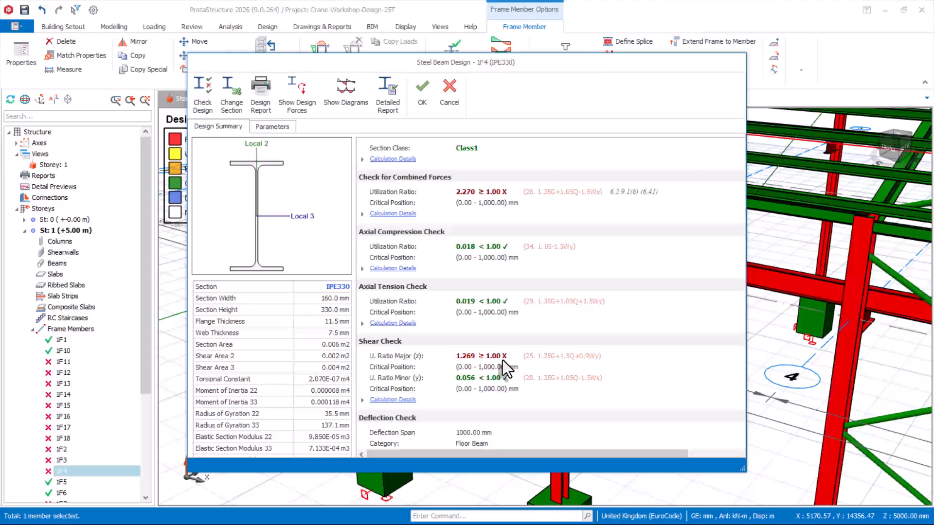
pyautogui.click(422, 87)
pyautogui.scroll(-3, 447, 341)
pyautogui.press('Escape')
pyautogui.scroll(3, 478, 355)
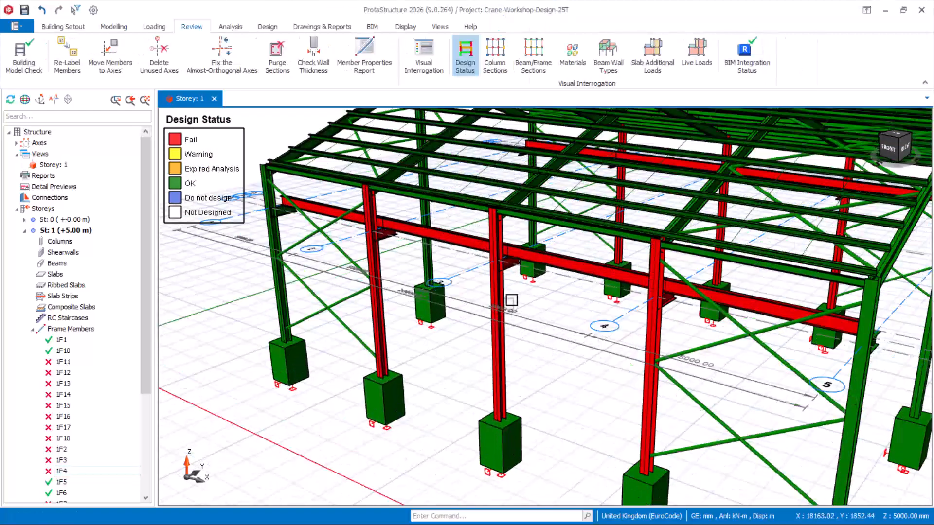
# - Review the steel column design checks of the middle near-side column on axis 3
pyautogui.click(497, 374)
pyautogui.scroll(-2, 486, 384)
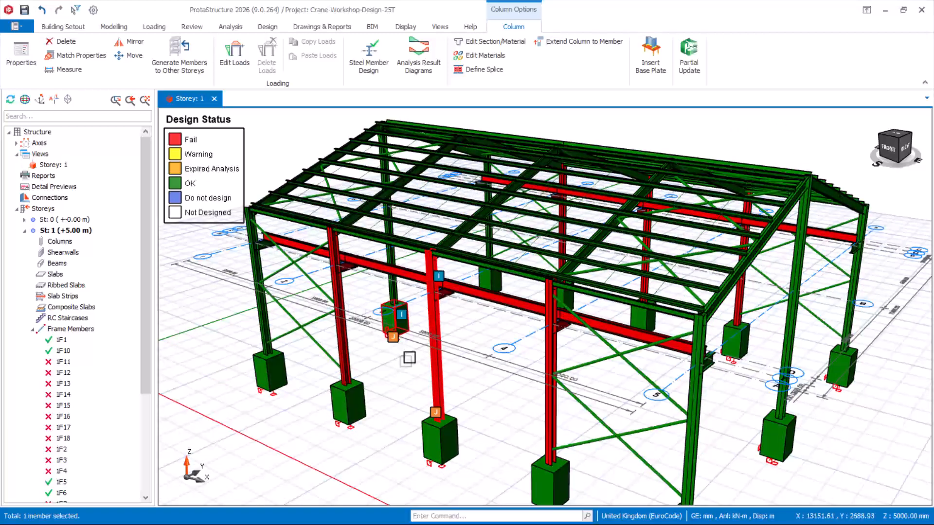
pyautogui.scroll(2, 340, 282)
pyautogui.scroll(-2, 374, 262)
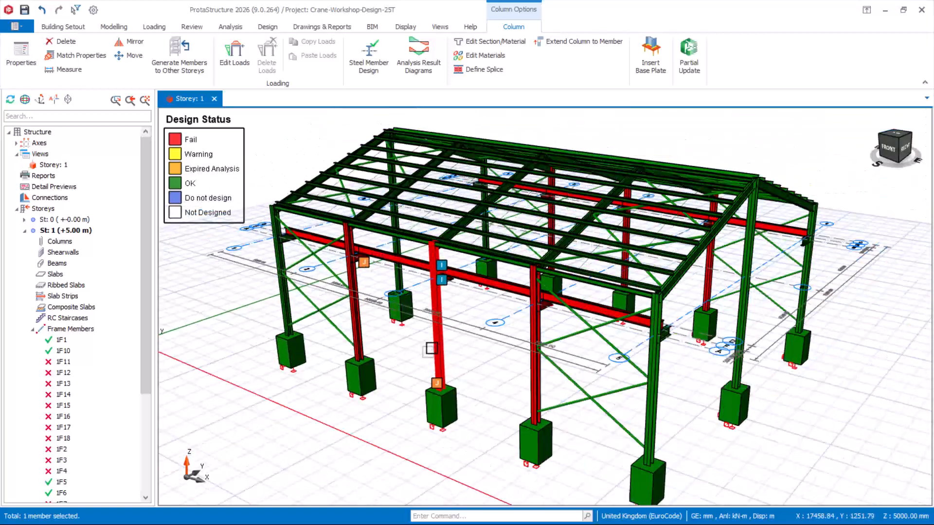
pyautogui.scroll(2, 377, 301)
pyautogui.click(406, 392)
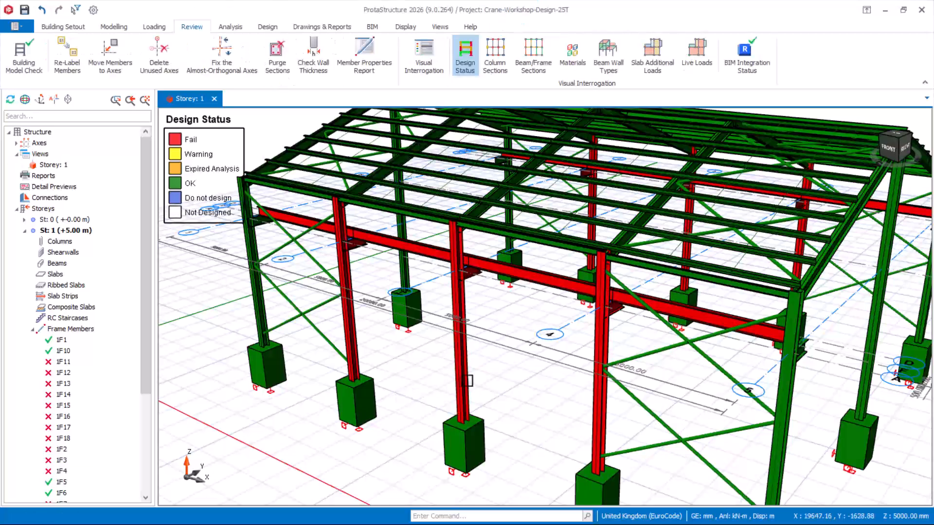
pyautogui.click(459, 337)
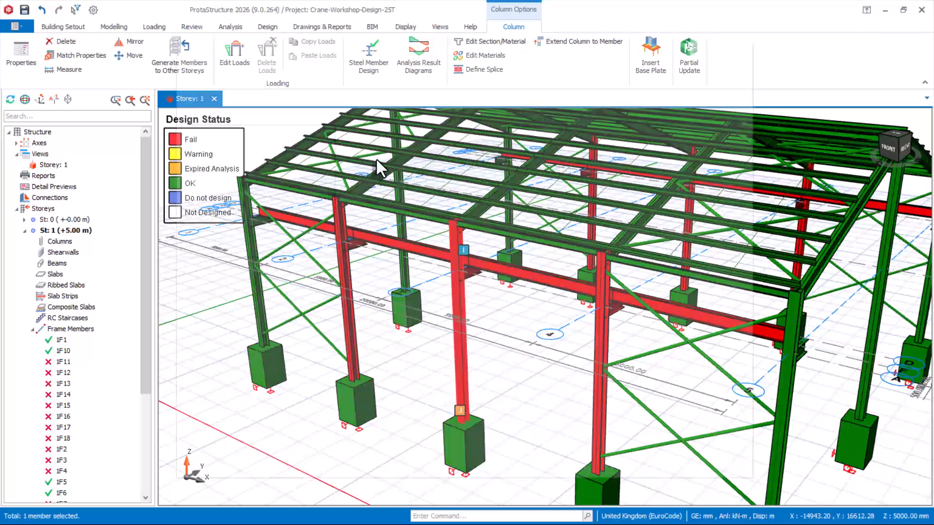
pyautogui.scroll(-1, 485, 336)
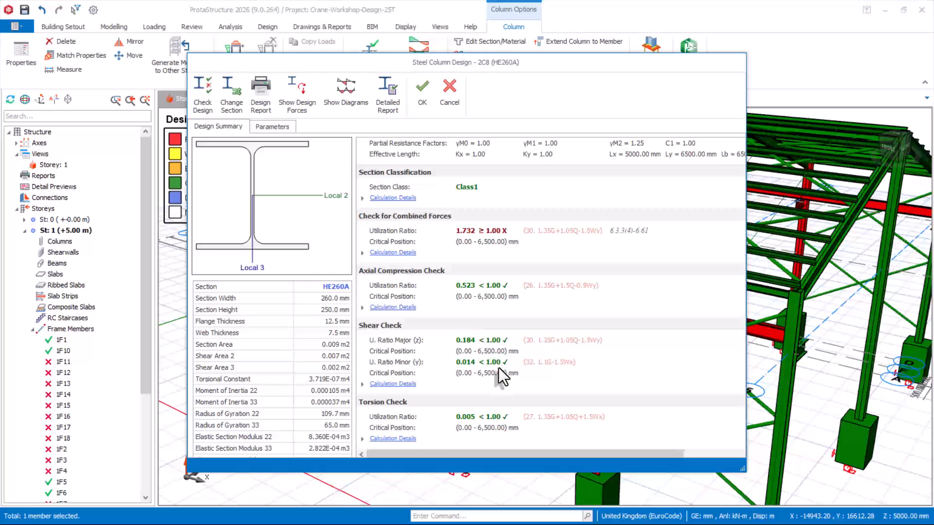
pyautogui.scroll(1, 481, 292)
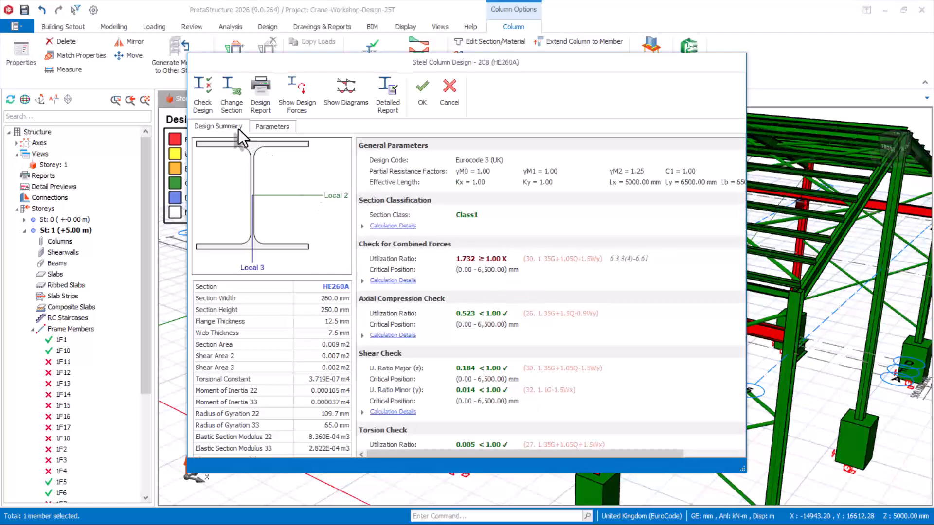
# - Try the HE400A section from the Euro HEA profiles on the near-side axis 3 column
pyautogui.click(227, 104)
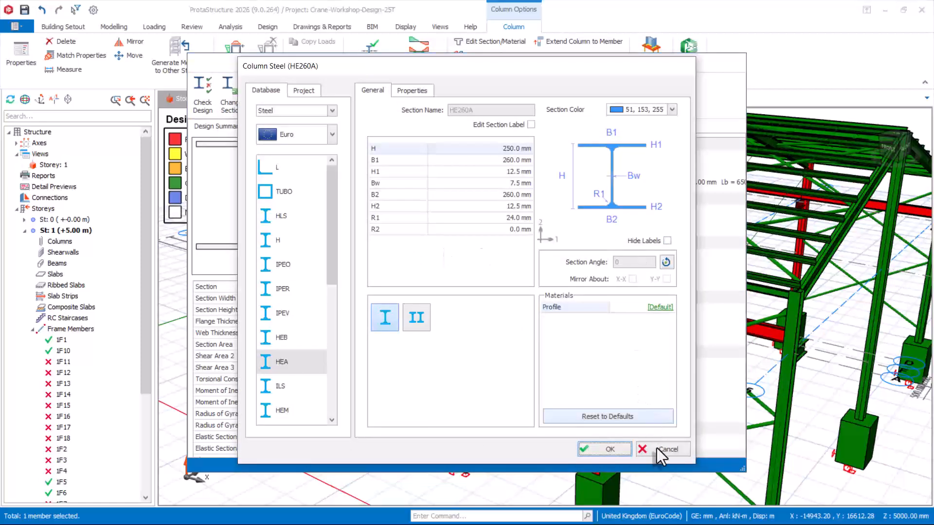
pyautogui.click(659, 449)
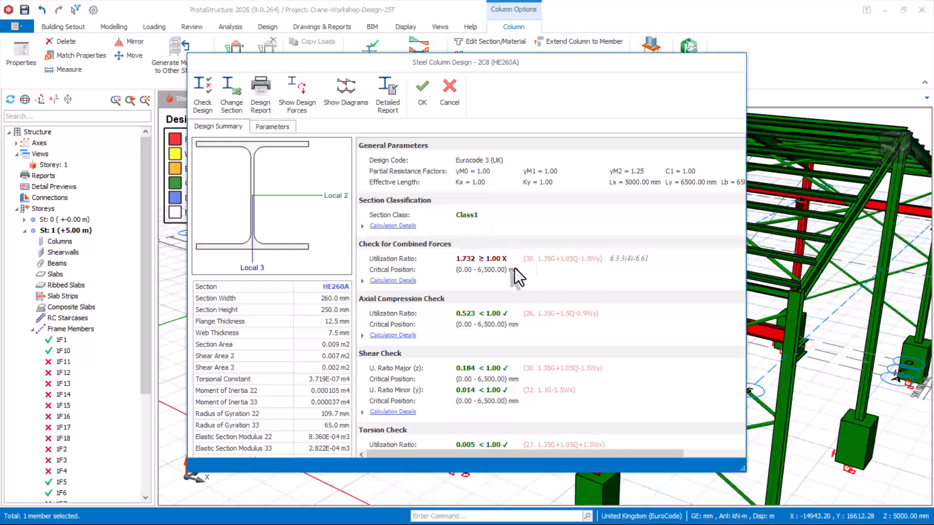
pyautogui.click(241, 107)
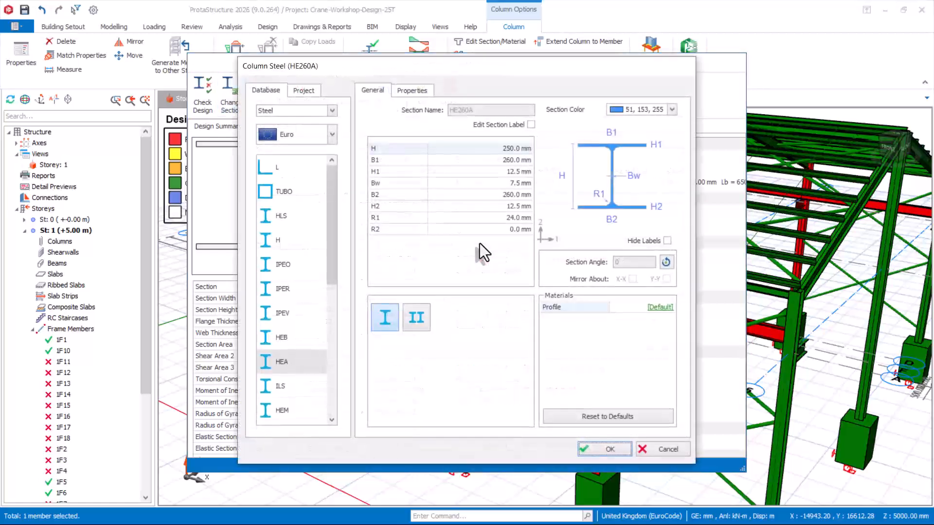
pyautogui.click(310, 366)
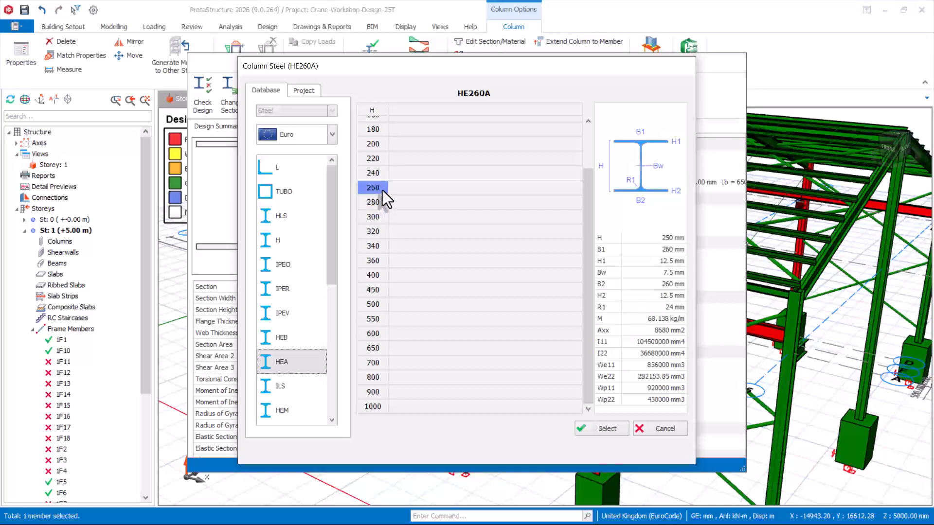
pyautogui.click(373, 276)
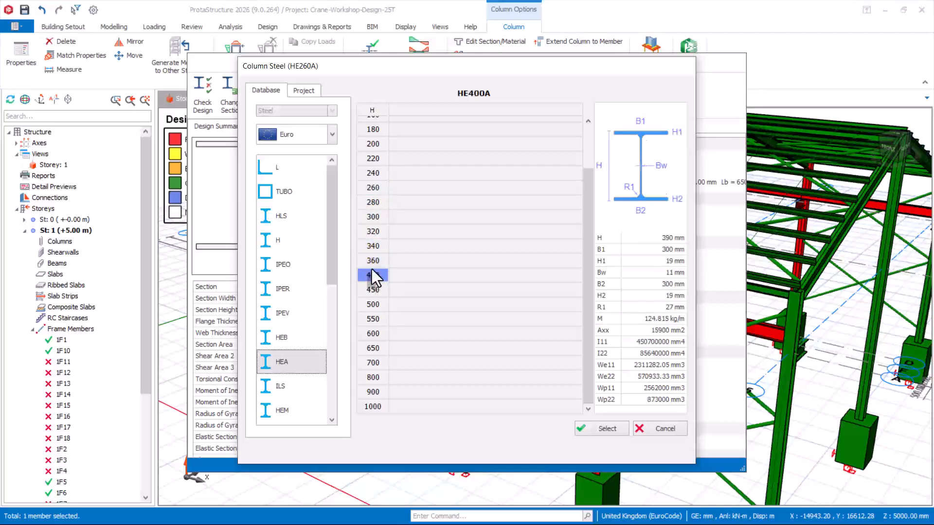
pyautogui.click(608, 428)
pyautogui.click(603, 445)
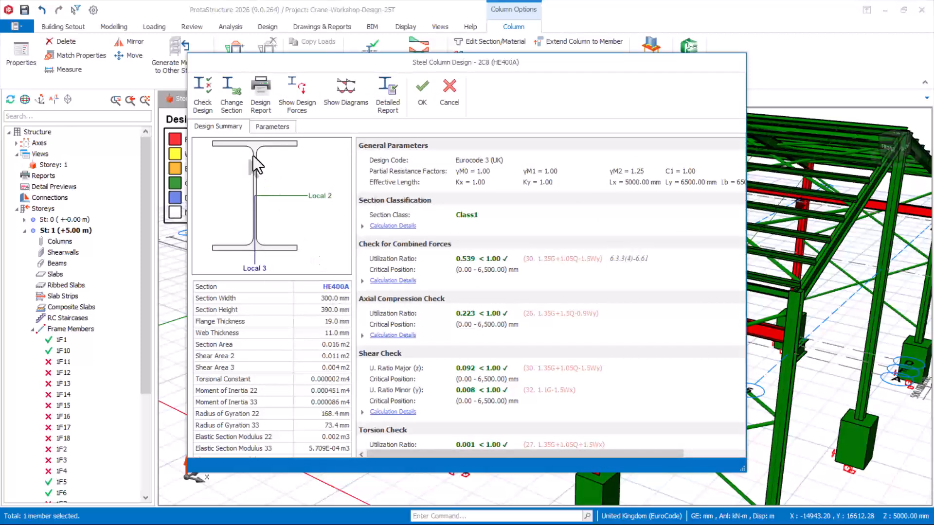
# - Try the smaller HE300A section on the near-side axis 3 column
pyautogui.click(232, 101)
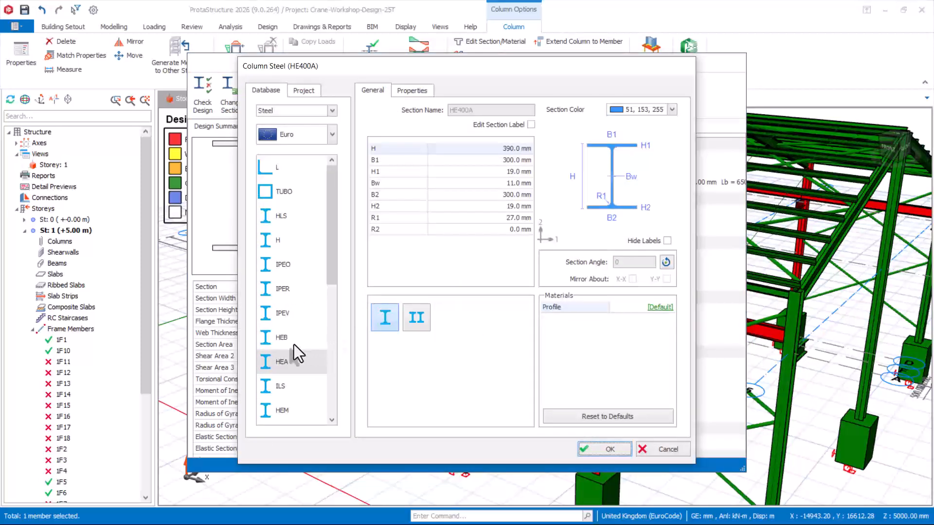
pyautogui.click(277, 363)
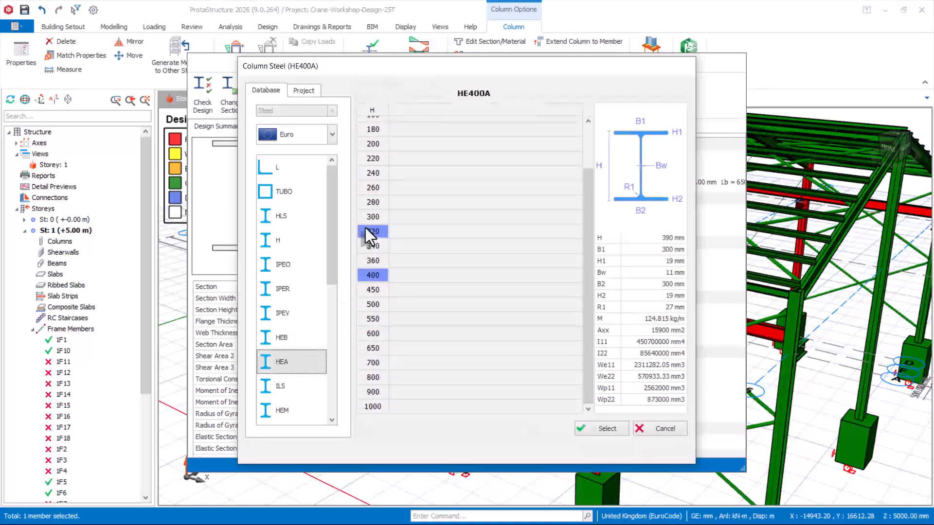
pyautogui.click(383, 217)
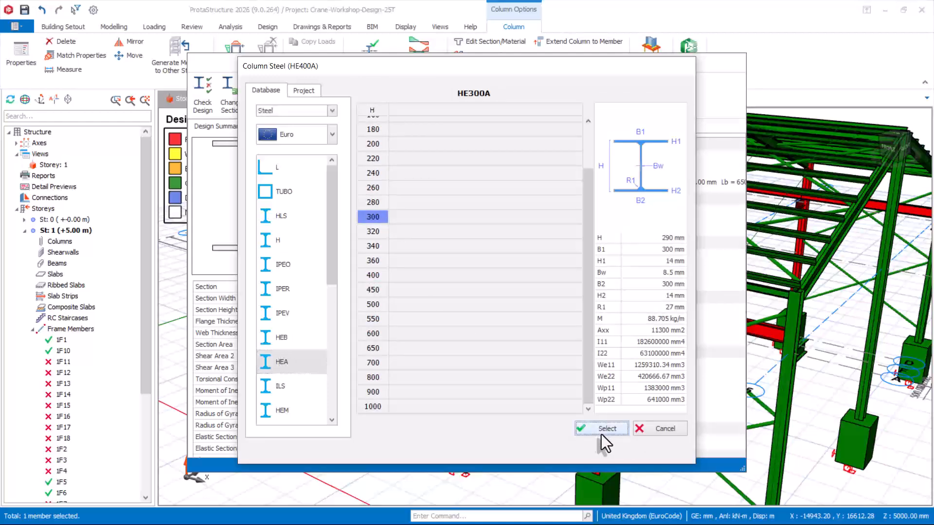
pyautogui.click(601, 431)
pyautogui.click(601, 451)
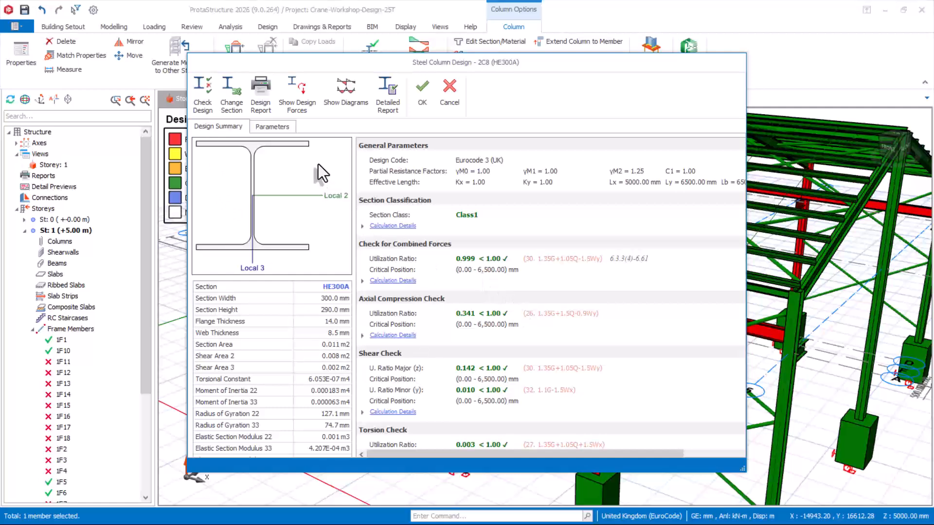
# - Change the near-side axis 3 column's section to HE340A, review its design checks and accept the design
pyautogui.click(232, 108)
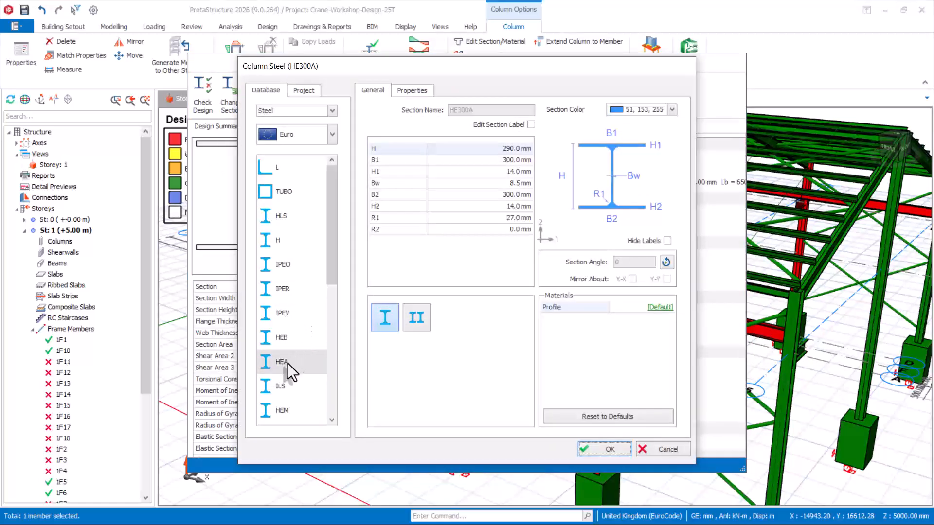
pyautogui.click(287, 363)
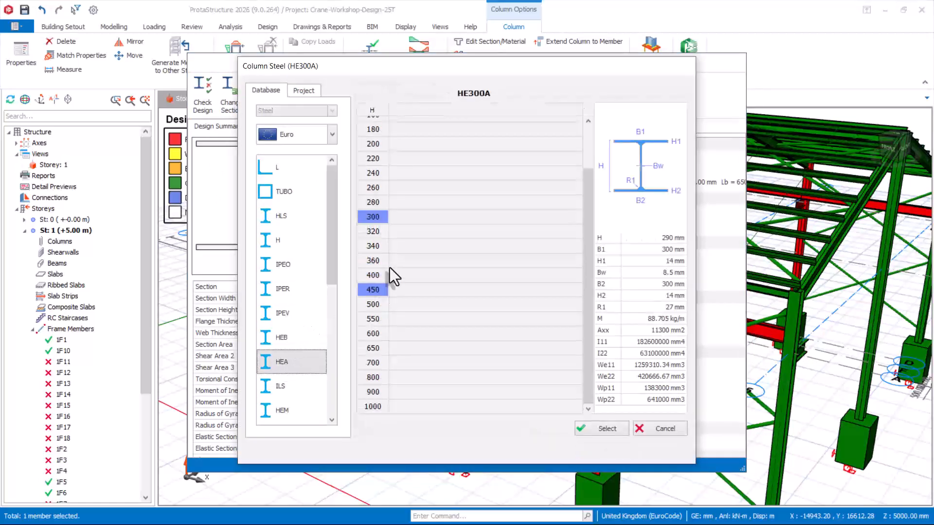
pyautogui.click(372, 245)
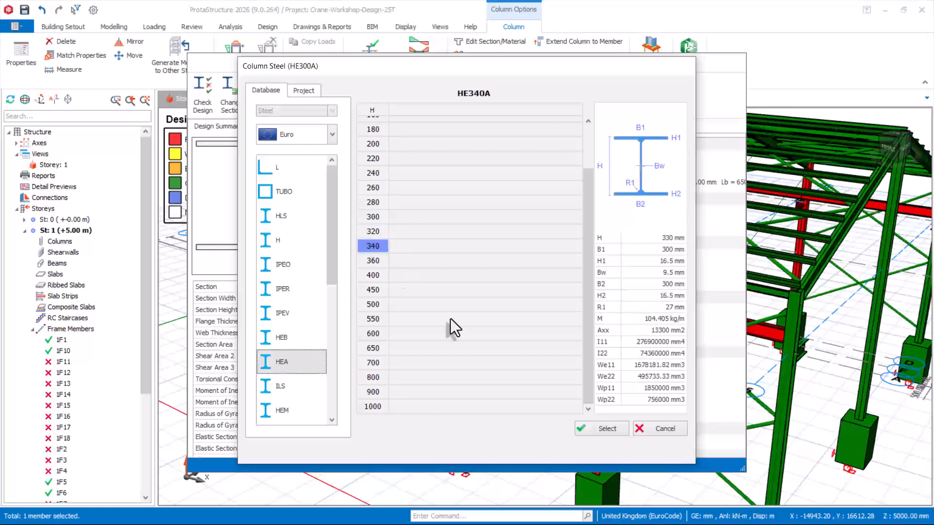
pyautogui.click(602, 430)
pyautogui.click(603, 449)
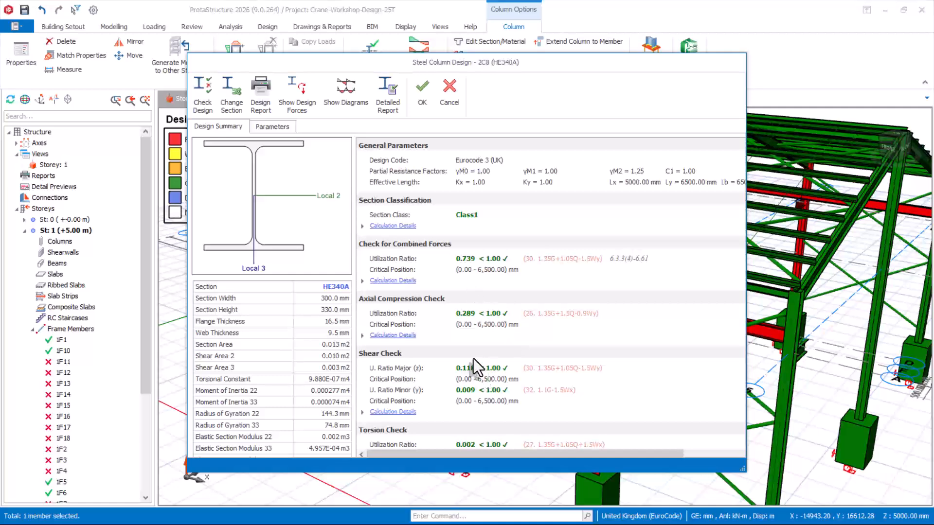
pyautogui.scroll(-1, 471, 374)
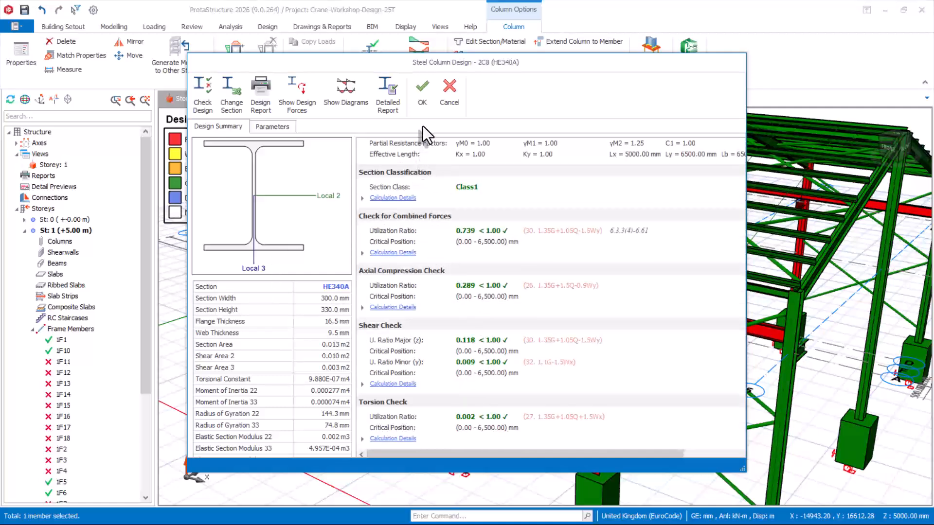
pyautogui.click(421, 97)
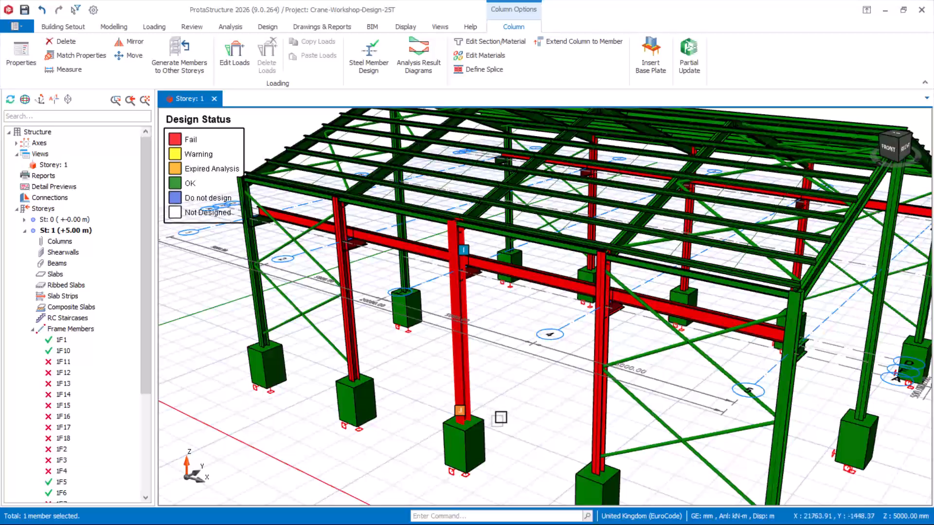
# - Examine the updated design status of the near-side axis 3 column and the crane girder and bracket beside it
pyautogui.scroll(2, 483, 394)
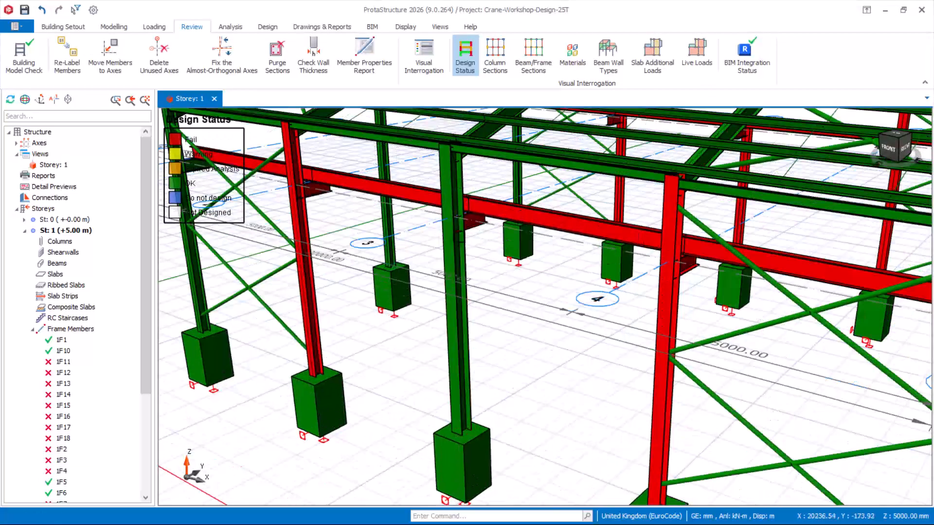
pyautogui.click(474, 288)
pyautogui.scroll(-2, 425, 248)
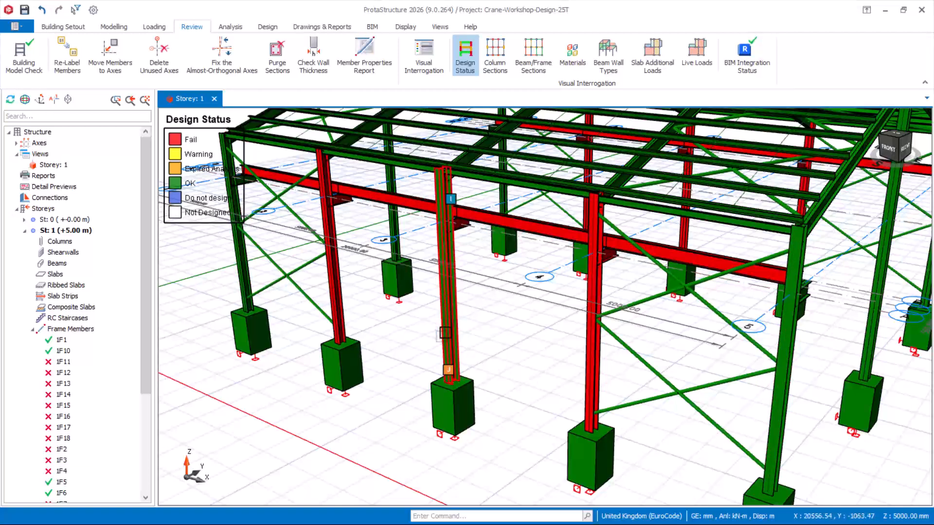
pyautogui.scroll(-3, 487, 393)
pyautogui.scroll(5, 484, 316)
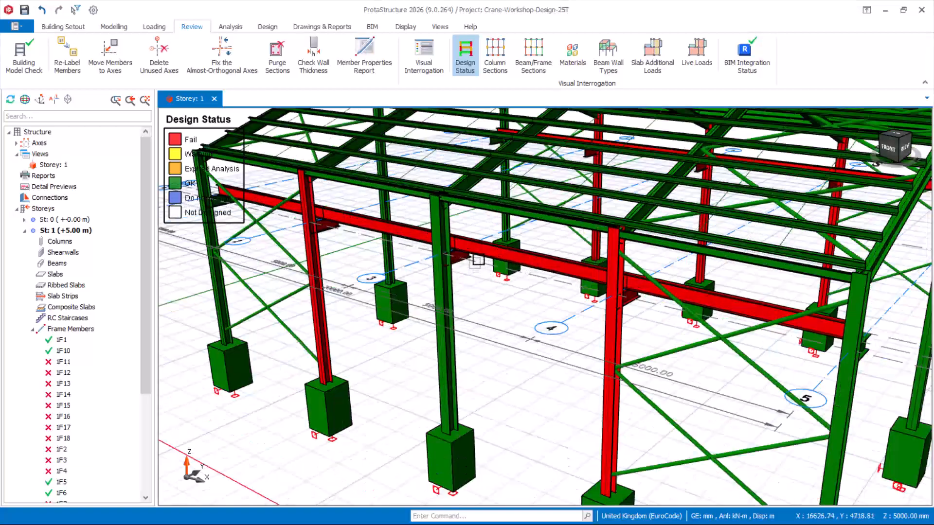
pyautogui.moveTo(479, 251)
pyautogui.scroll(-3, 479, 252)
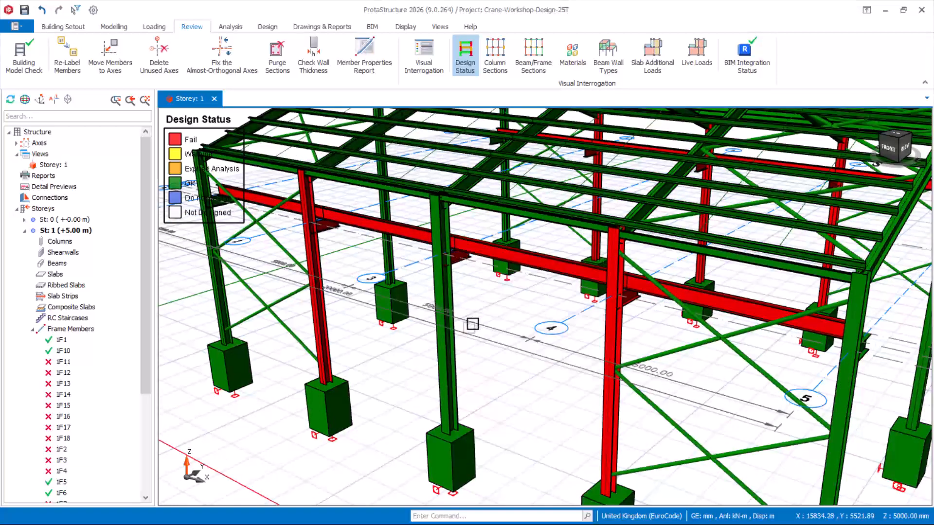
pyautogui.scroll(5, 471, 323)
# - Try the IPE450 section from the Euro IPE profiles on the near-side crane girder between axes 3 and 4
pyautogui.click(470, 210)
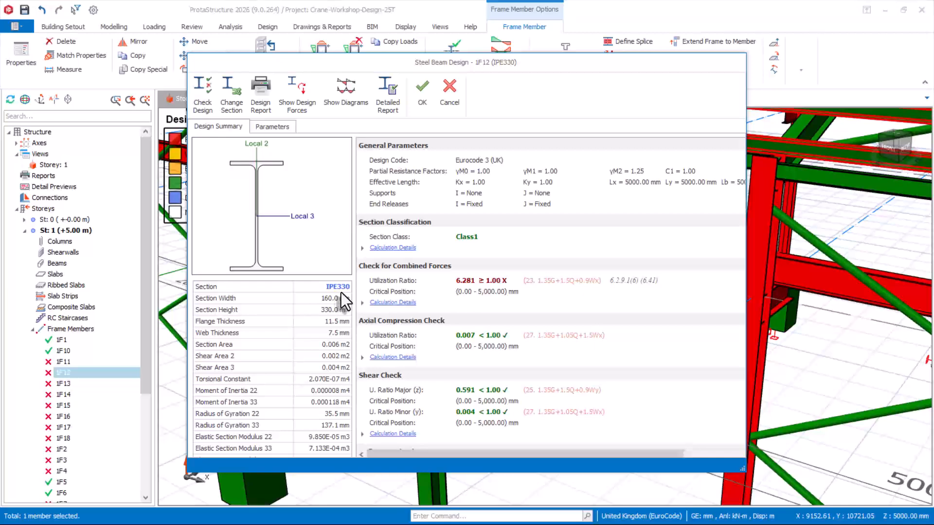
pyautogui.click(232, 100)
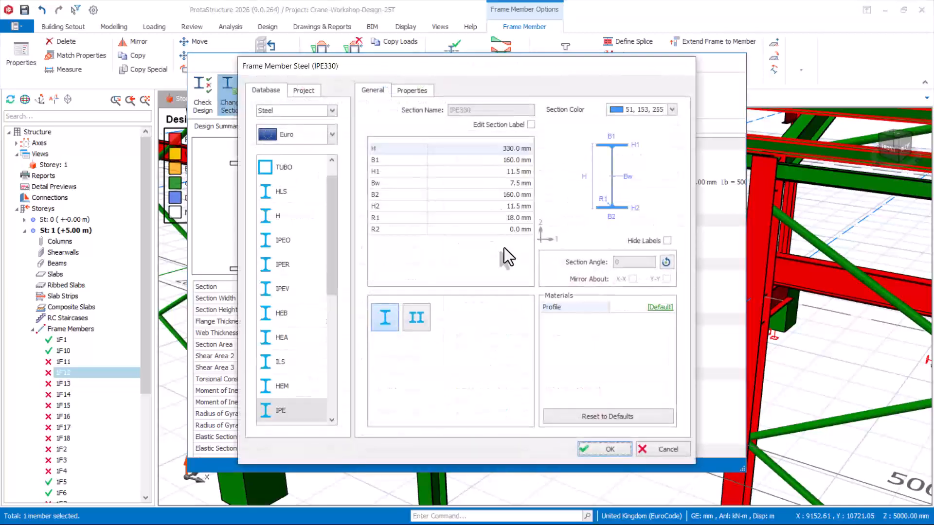
pyautogui.click(282, 413)
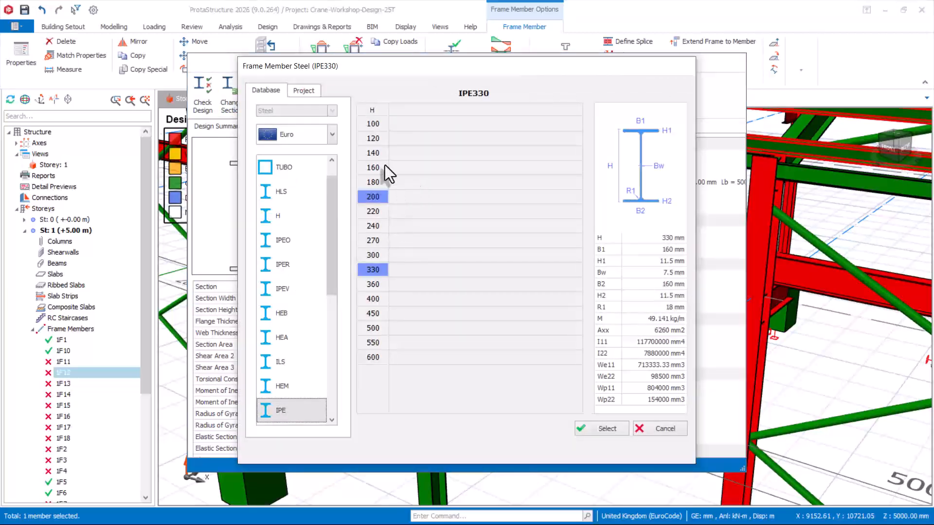
pyautogui.click(375, 314)
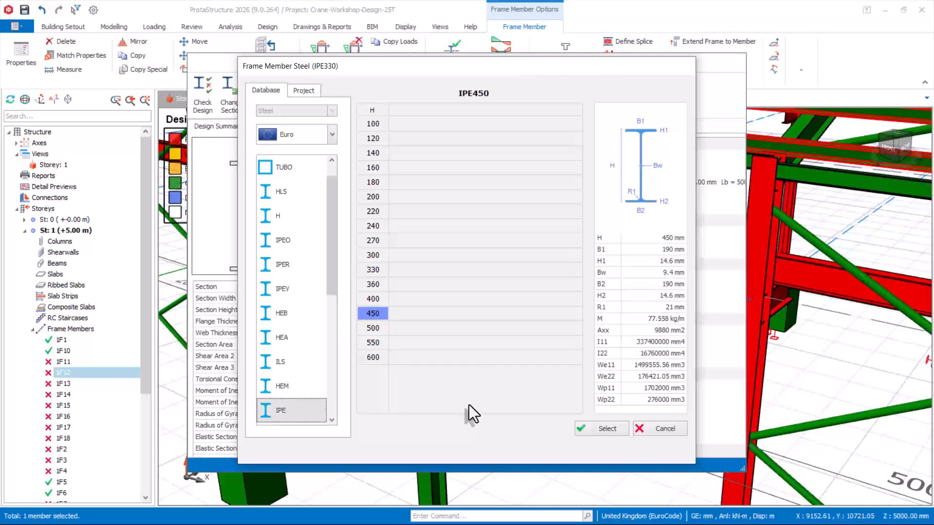
pyautogui.click(588, 428)
pyautogui.click(600, 446)
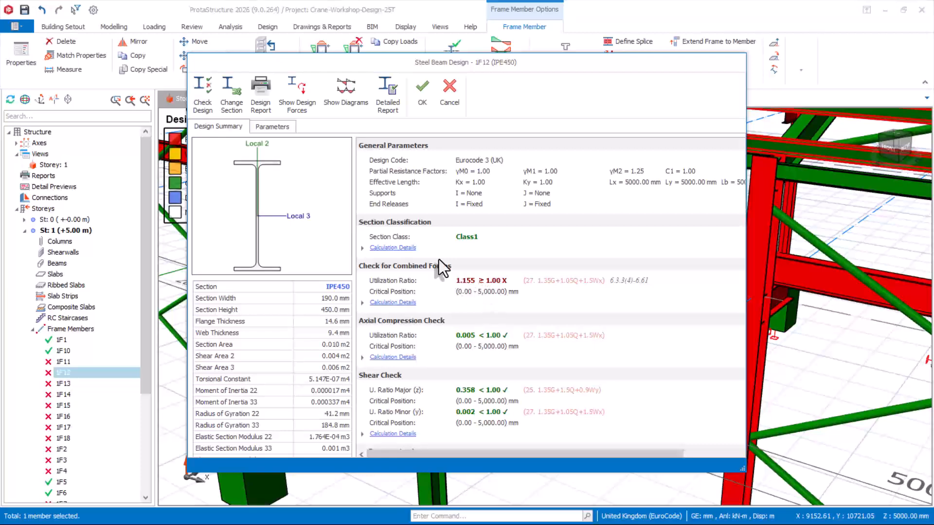
# - Change the section of the near-side crane girder between axes 3 and 4 to IPE500 and accept the design
pyautogui.click(234, 108)
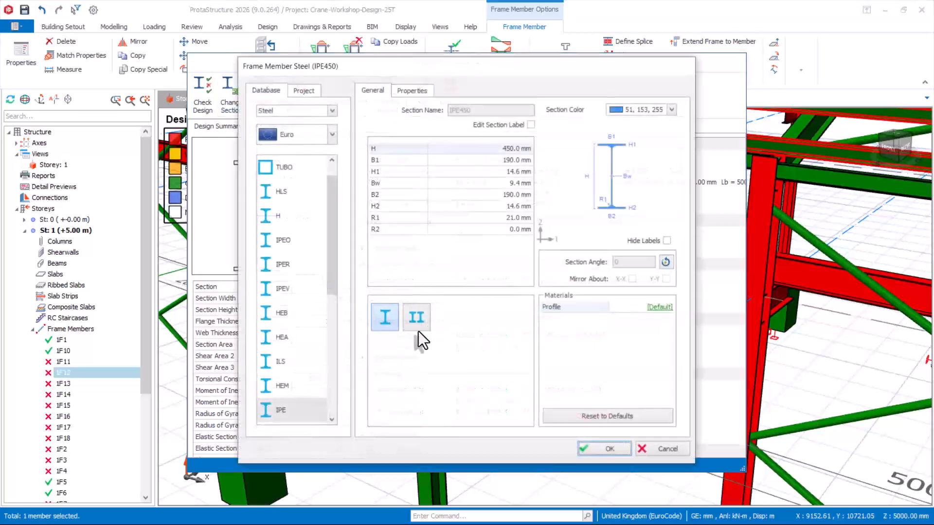
pyautogui.click(277, 415)
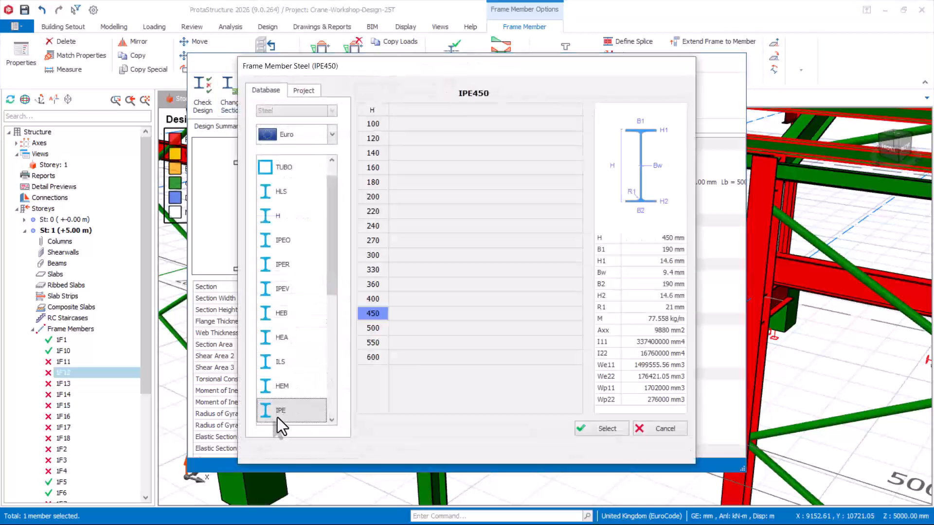
pyautogui.click(381, 329)
pyautogui.click(606, 425)
pyautogui.click(605, 445)
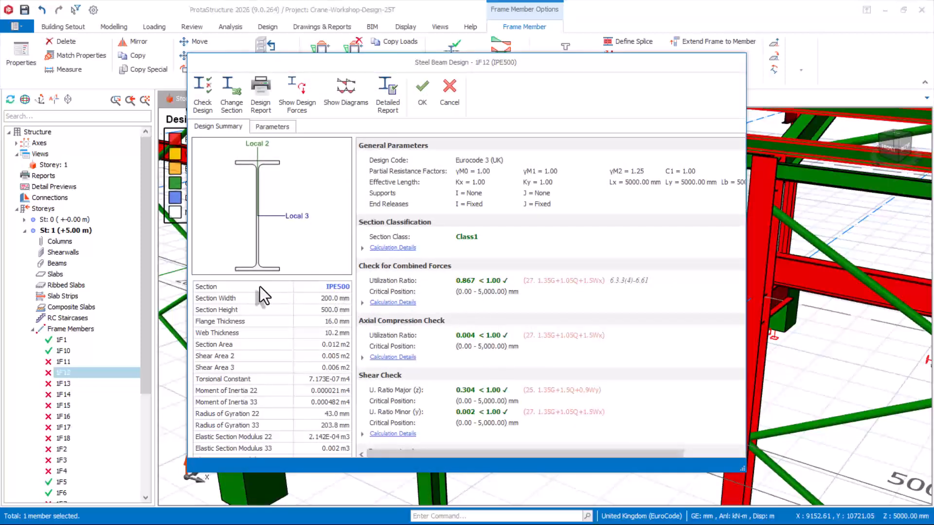
pyautogui.click(422, 101)
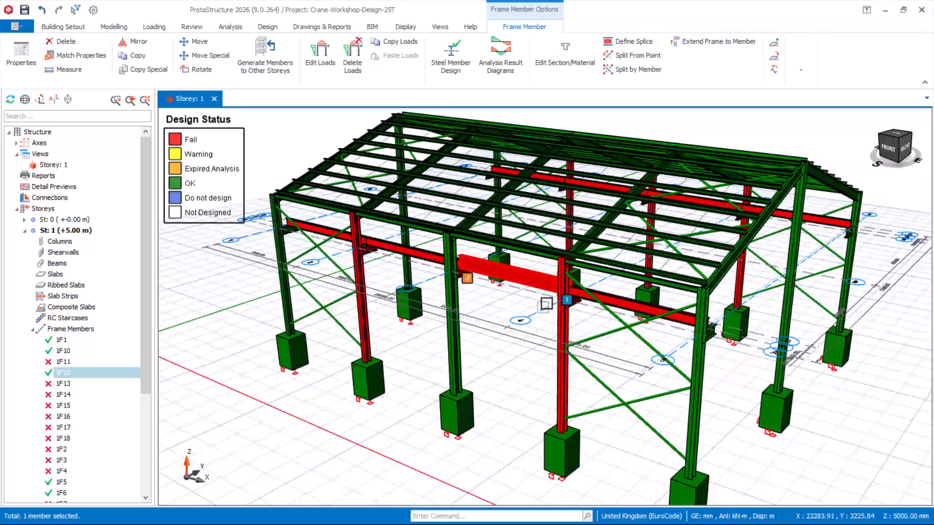
pyautogui.scroll(3, 546, 304)
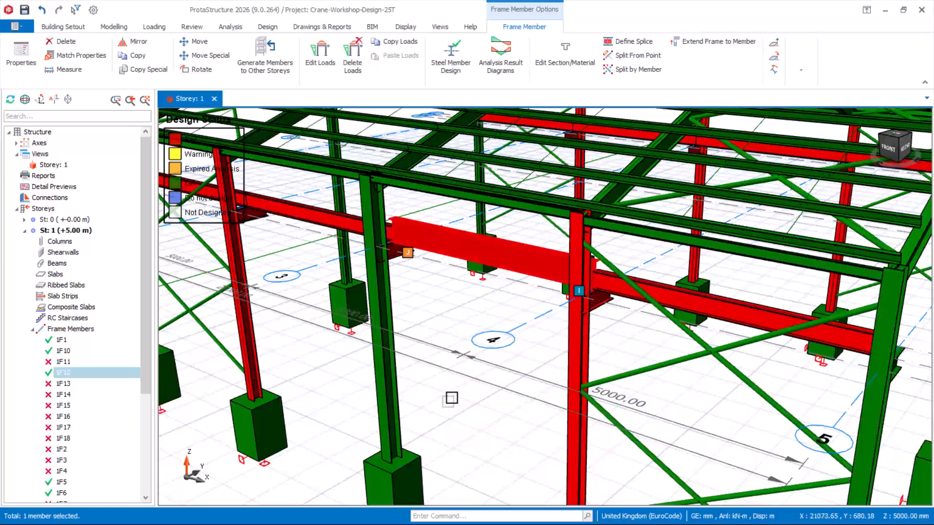
pyautogui.press('Escape')
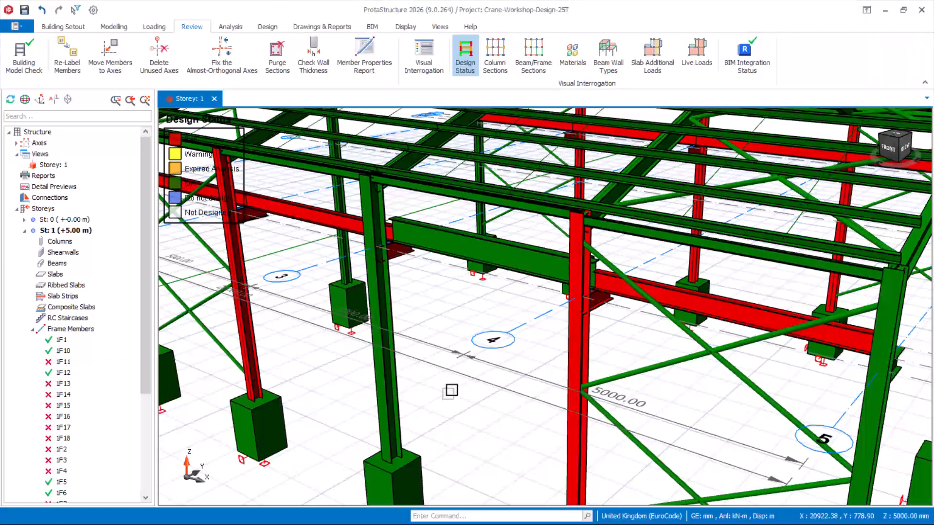
# - Change the section of the crane bracket on the near-side axis 3 column to the Euro profile IPE500
pyautogui.moveTo(459, 393)
pyautogui.mouseDown(button='middle')
pyautogui.moveTo(494, 390)
pyautogui.moveTo(491, 367)
pyautogui.moveTo(586, 365)
pyautogui.moveTo(571, 355)
pyautogui.mouseUp(button='middle')
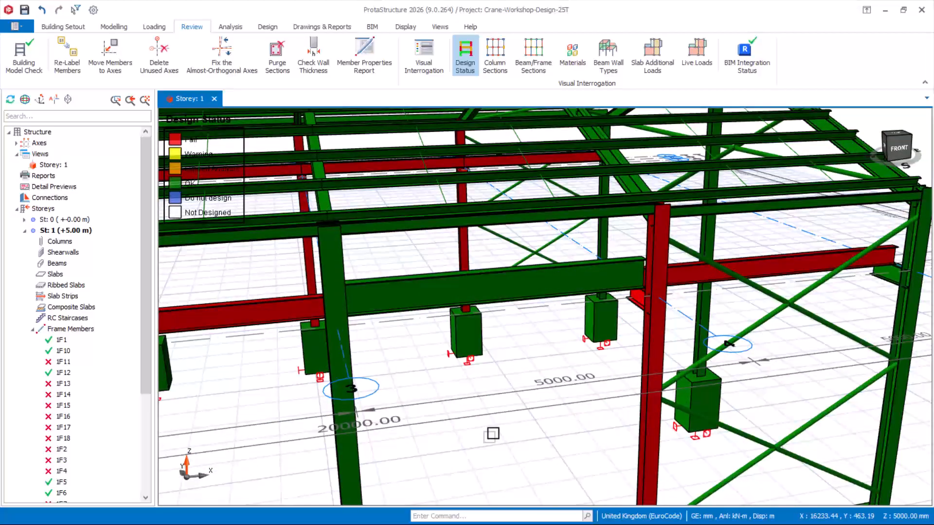
pyautogui.moveTo(491, 433); pyautogui.dragTo(414, 430, button='middle')
pyautogui.scroll(3, 467, 425)
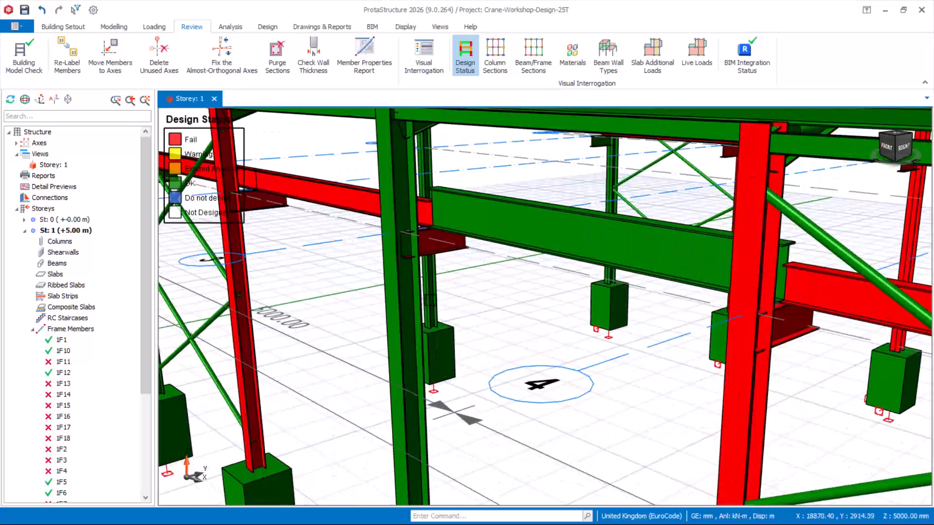
pyautogui.click(440, 242)
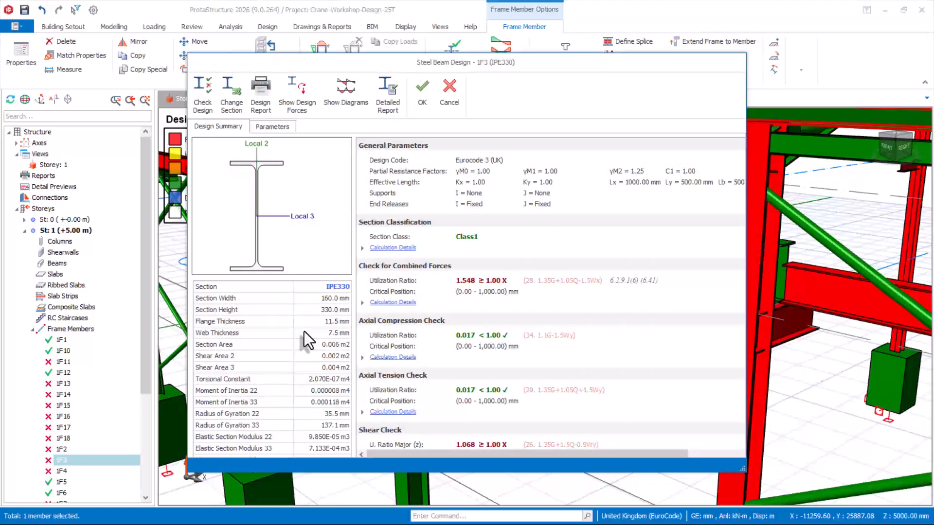
pyautogui.scroll(-3, 553, 392)
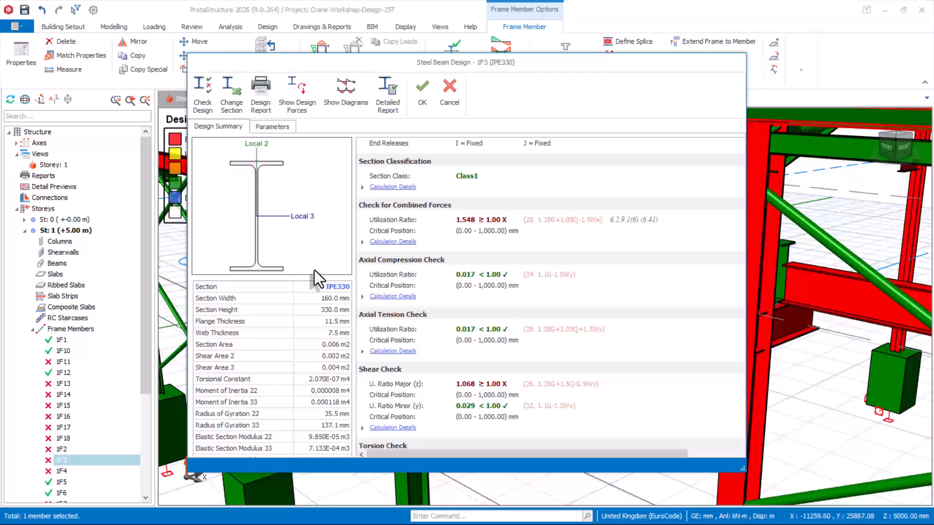
pyautogui.click(232, 101)
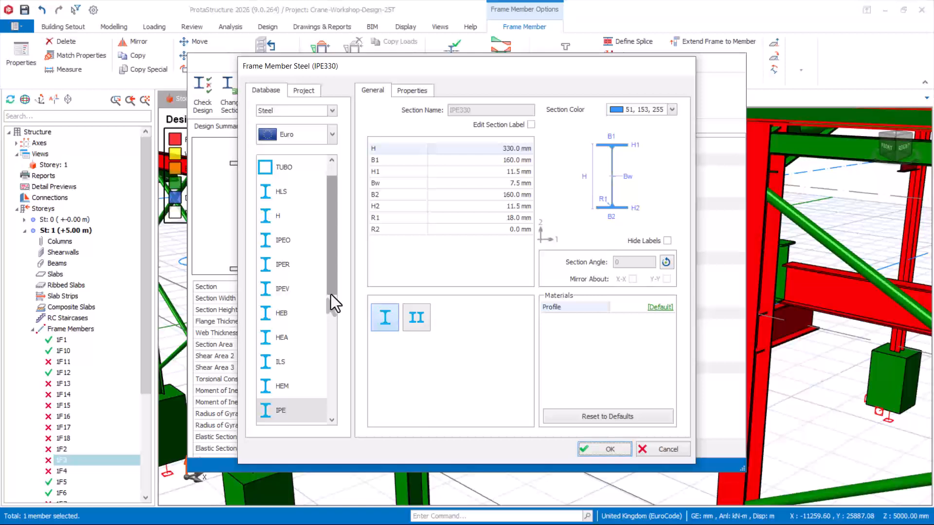
pyautogui.click(282, 410)
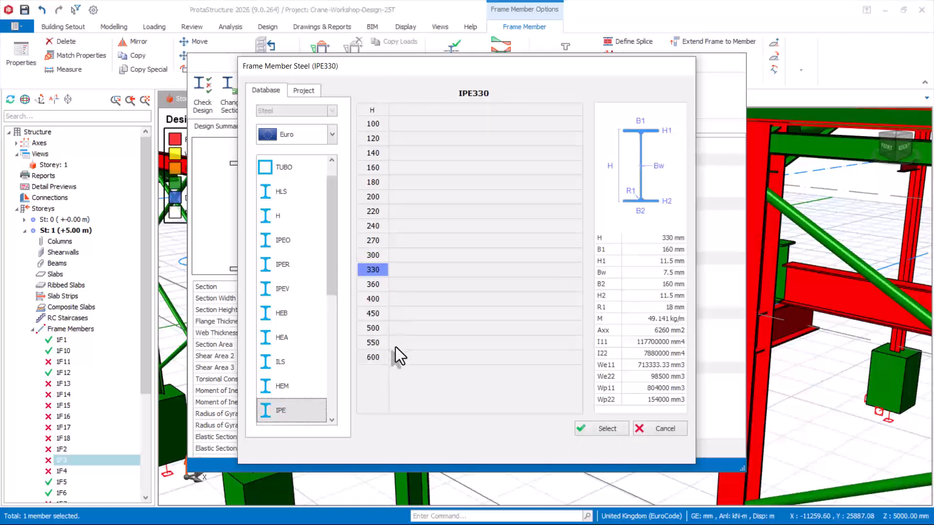
pyautogui.click(367, 327)
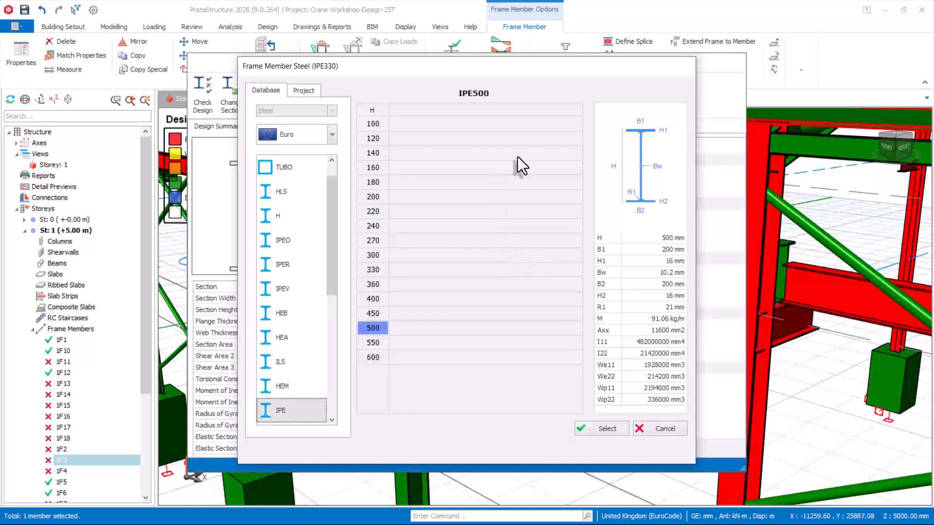
pyautogui.click(599, 429)
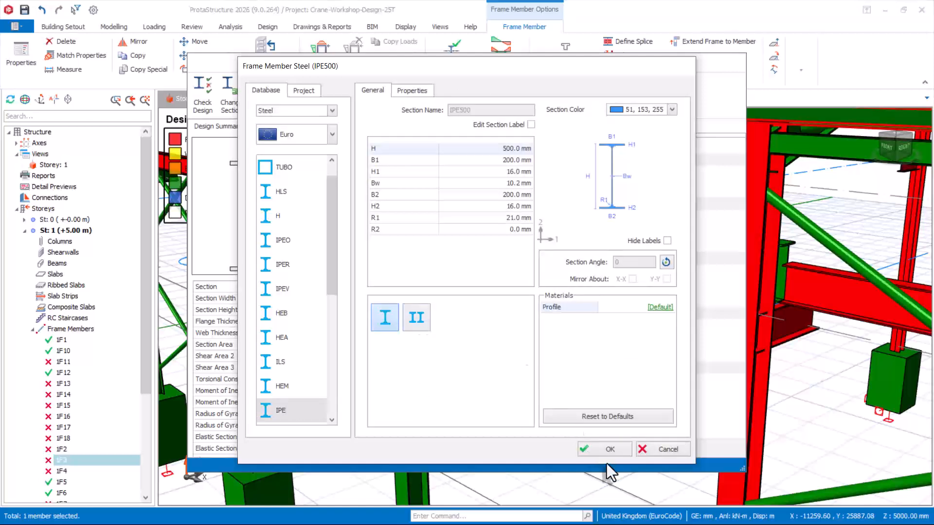
pyautogui.click(600, 450)
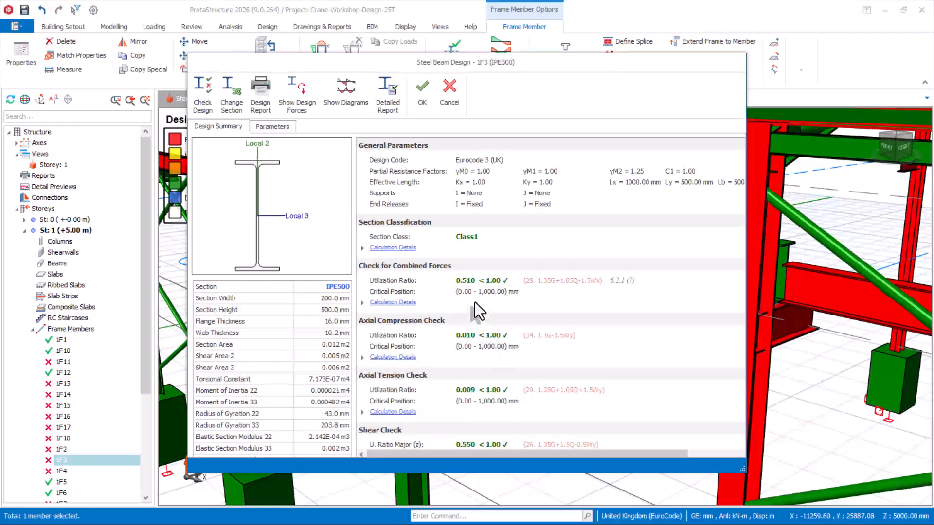
# - Review the axis 3 bracket's compression, tension, shear, torsion and deflection checks and accept the design
pyautogui.scroll(-3, 475, 302)
pyautogui.scroll(-3, 456, 322)
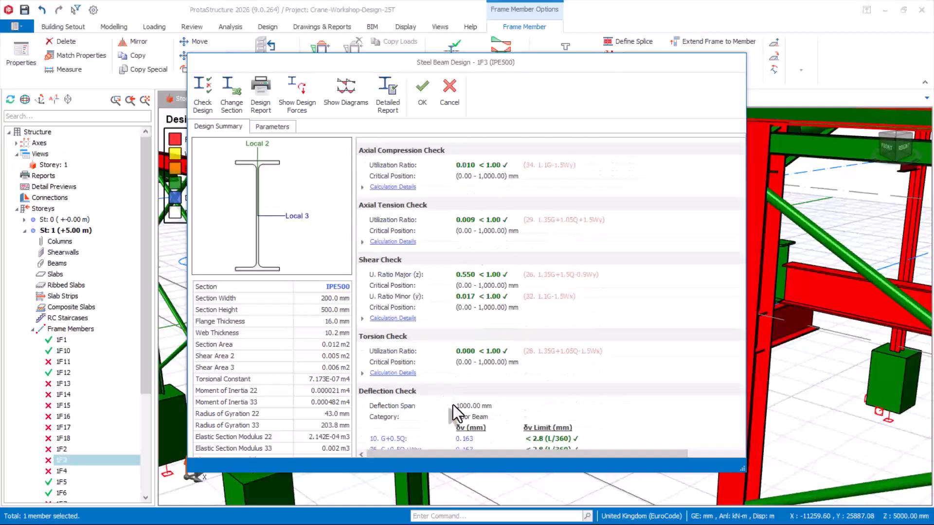
pyautogui.scroll(-2, 462, 395)
pyautogui.scroll(5, 418, 270)
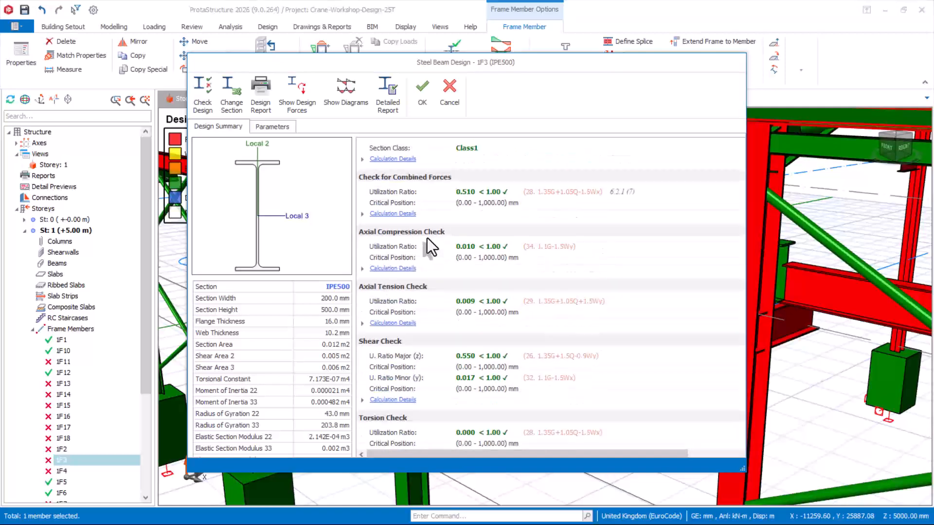
pyautogui.scroll(1, 384, 233)
pyautogui.click(428, 106)
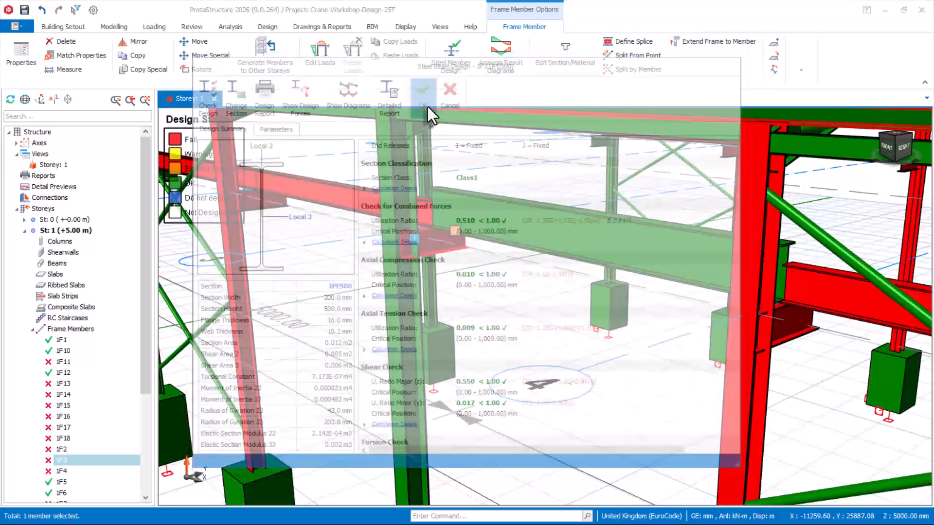
pyautogui.press('Escape')
# - Select the crane bracket on the near-side axis 2 column
pyautogui.scroll(-3, 467, 298)
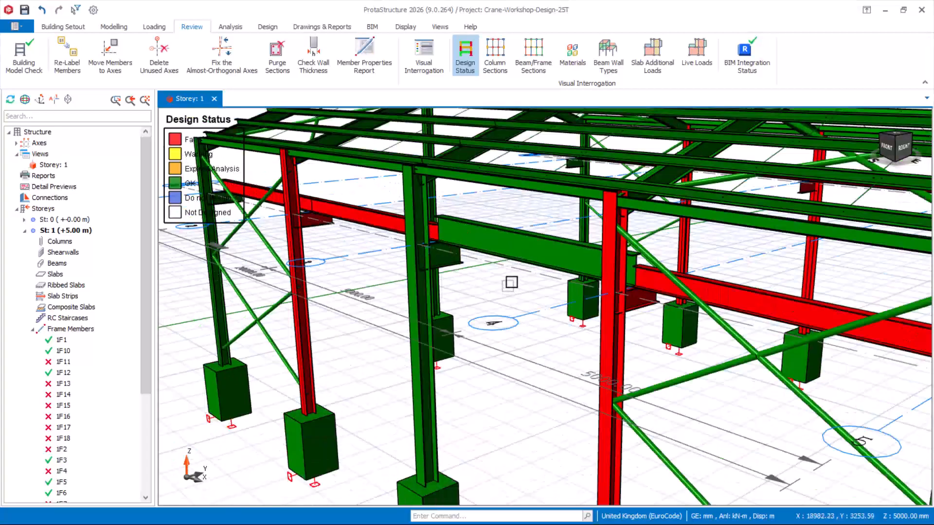
pyautogui.moveTo(510, 284)
pyautogui.mouseDown(button='middle')
pyautogui.moveTo(548, 271)
pyautogui.moveTo(491, 292)
pyautogui.moveTo(475, 277)
pyautogui.moveTo(483, 286)
pyautogui.mouseUp(button='middle')
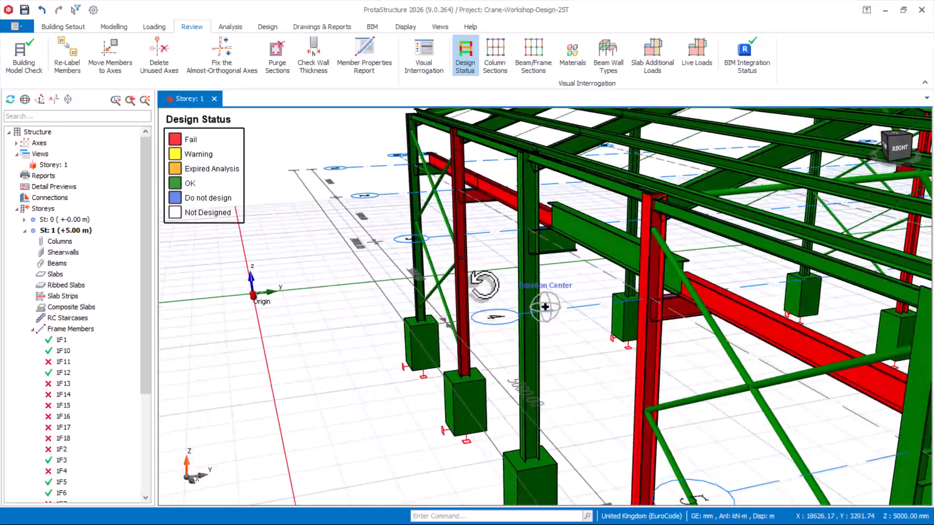
pyautogui.click(471, 201)
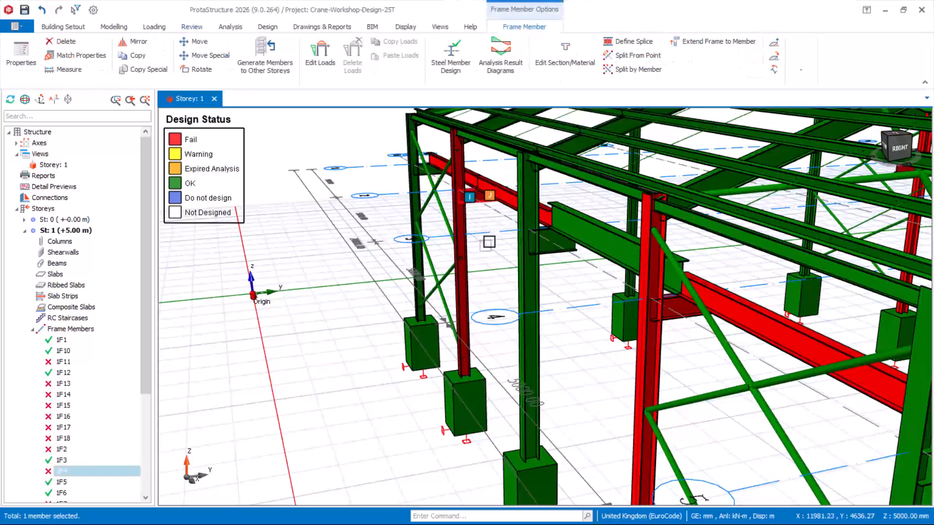
# - Examine the design status of the near-side columns, crane girders and brackets around axes 2 to 4
pyautogui.scroll(-3, 491, 236)
pyautogui.scroll(2, 533, 283)
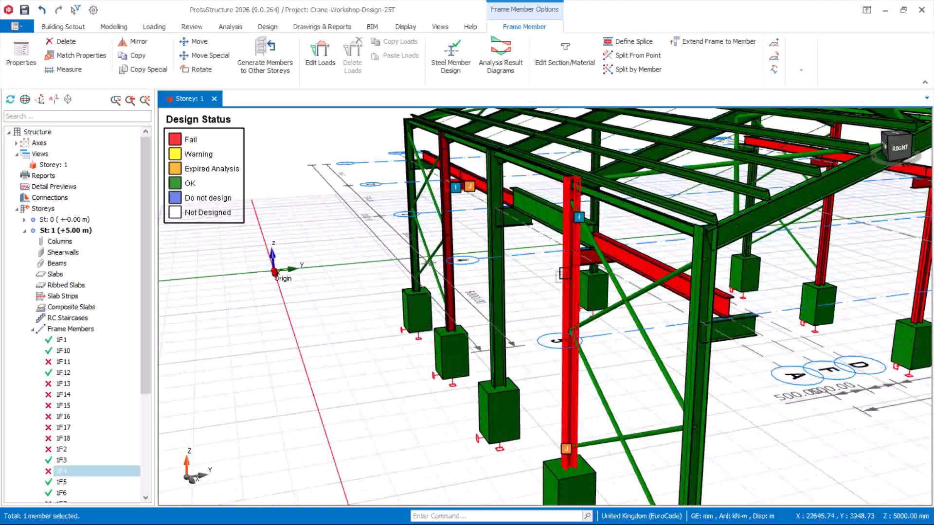
pyautogui.scroll(1, 426, 227)
pyautogui.scroll(1, 454, 173)
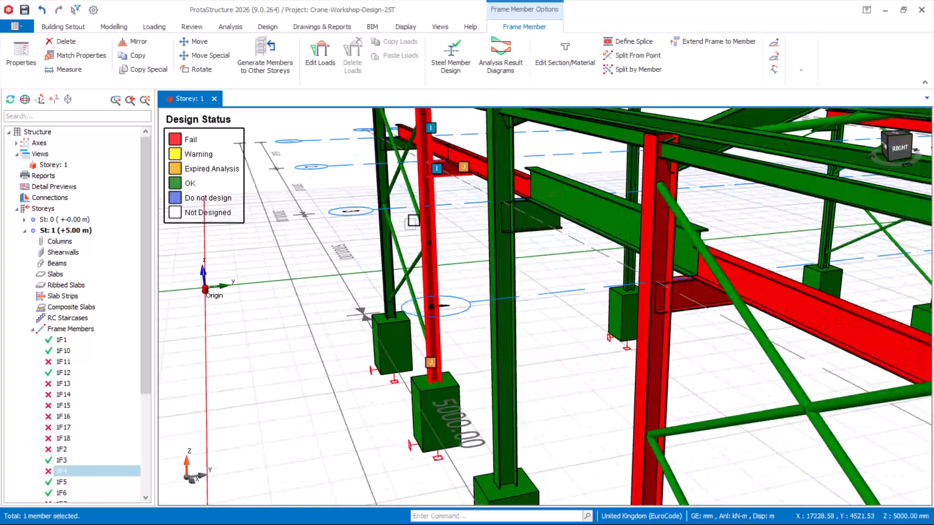
pyautogui.scroll(-3, 454, 174)
pyautogui.moveTo(609, 383); pyautogui.dragTo(552, 350, button='middle')
pyautogui.scroll(2, 541, 354)
pyautogui.scroll(2, 630, 256)
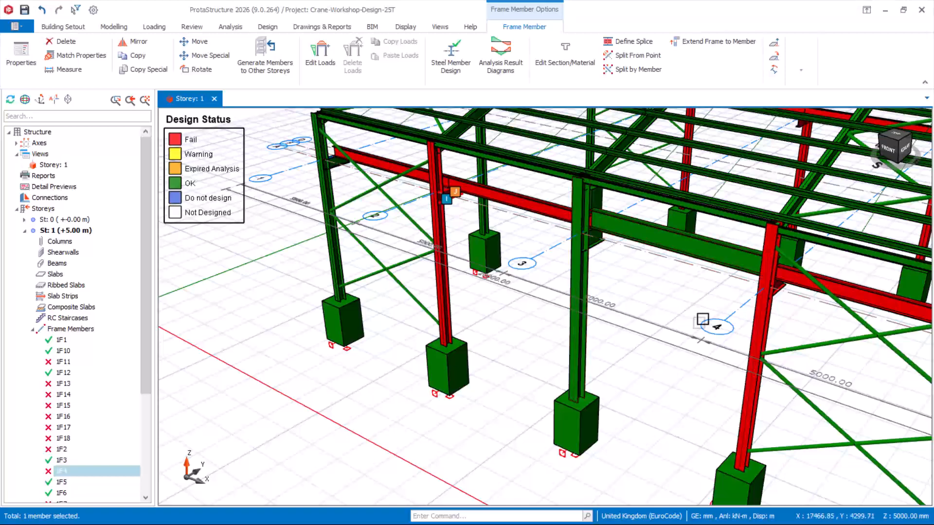
pyautogui.moveTo(510, 204); pyautogui.dragTo(494, 302, button='middle')
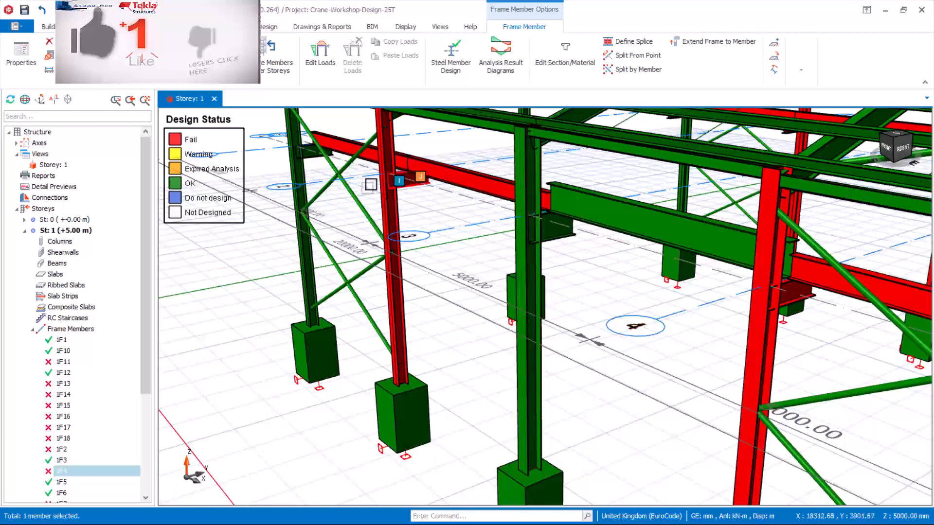
pyautogui.scroll(2, 454, 172)
pyautogui.scroll(-1, 454, 172)
pyautogui.scroll(-3, 491, 233)
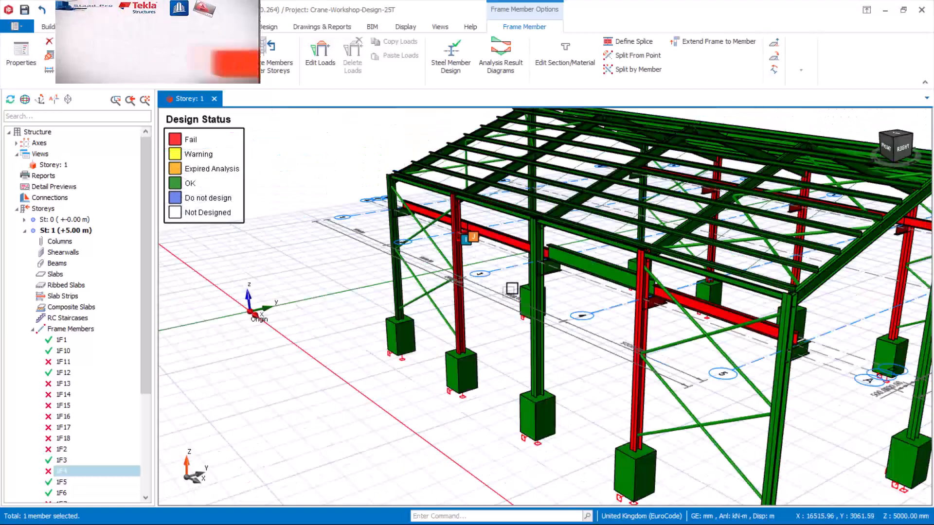
pyautogui.scroll(2, 504, 261)
pyautogui.scroll(2, 504, 261)
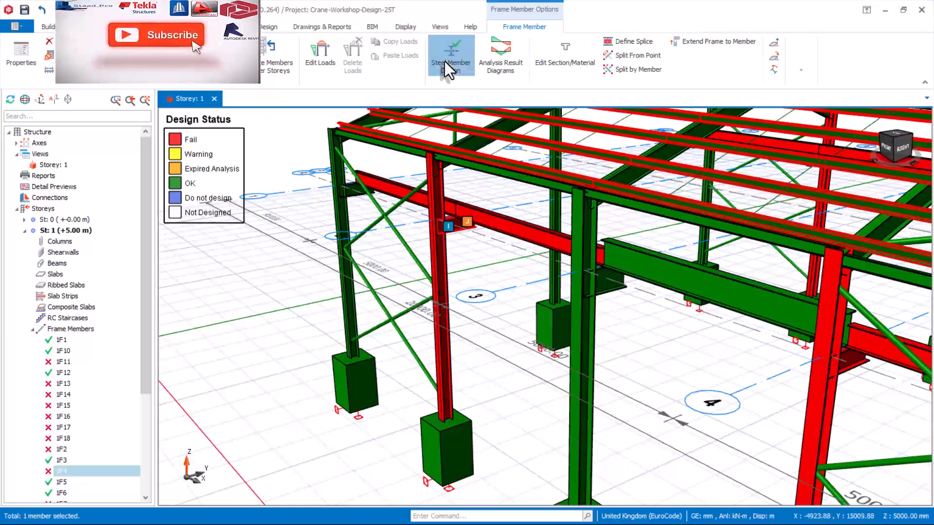
# - Change the section of the near-side axis 2 column's crane bracket to the Euro profile IPE500 and accept the design
pyautogui.doubleClick(392, 299)
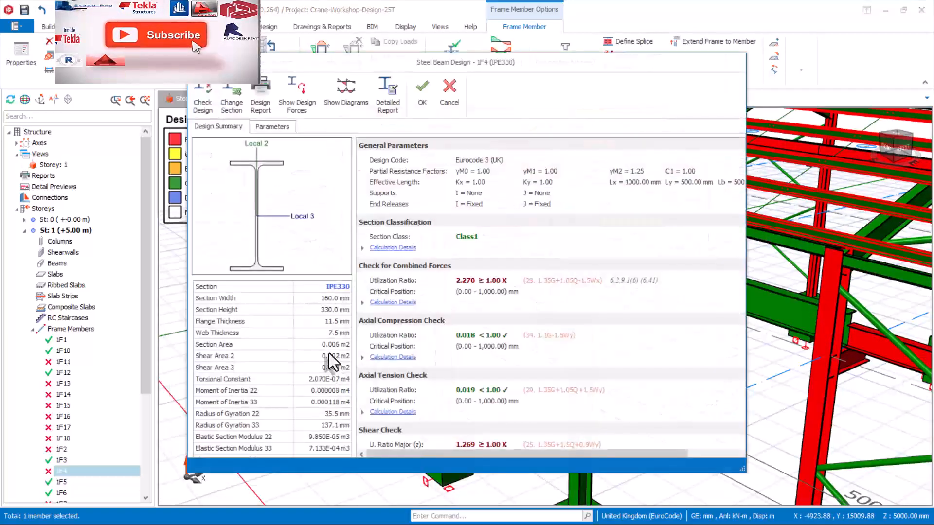
pyautogui.click(232, 98)
pyautogui.click(281, 471)
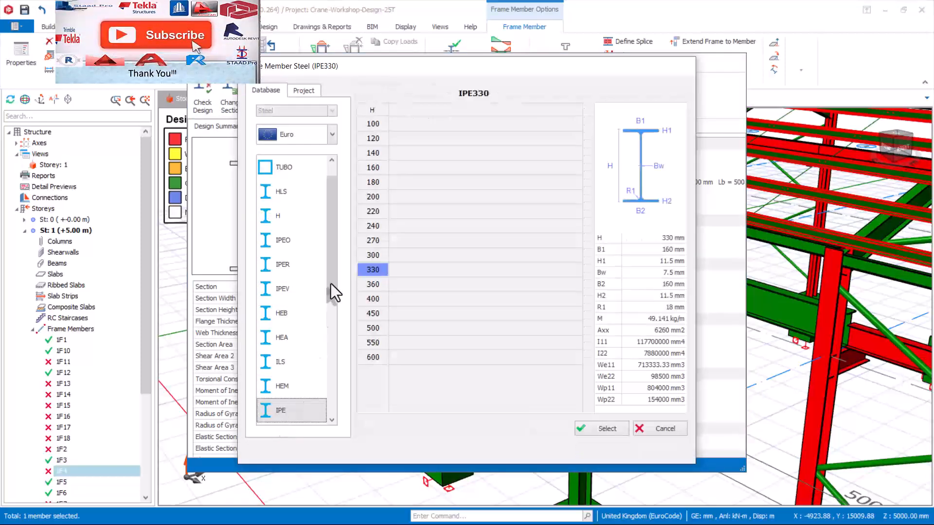
pyautogui.click(374, 329)
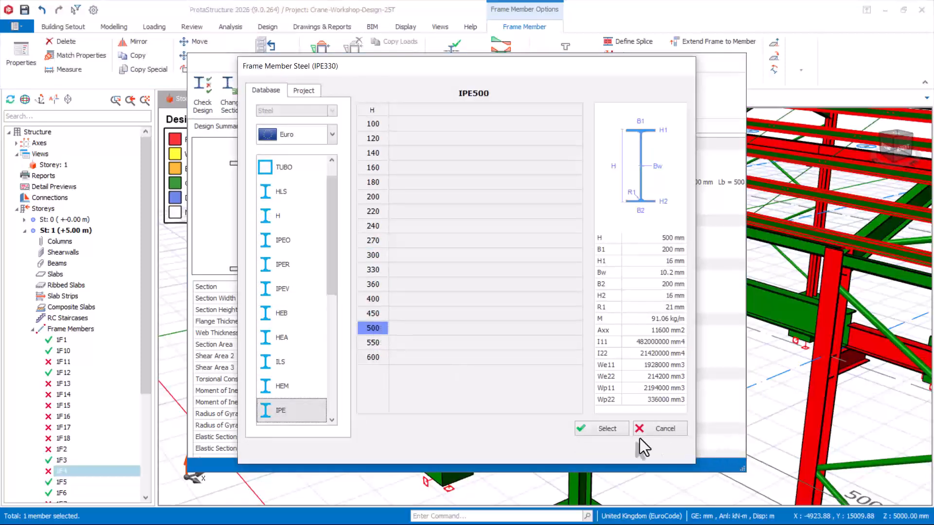
pyautogui.click(605, 430)
pyautogui.click(604, 448)
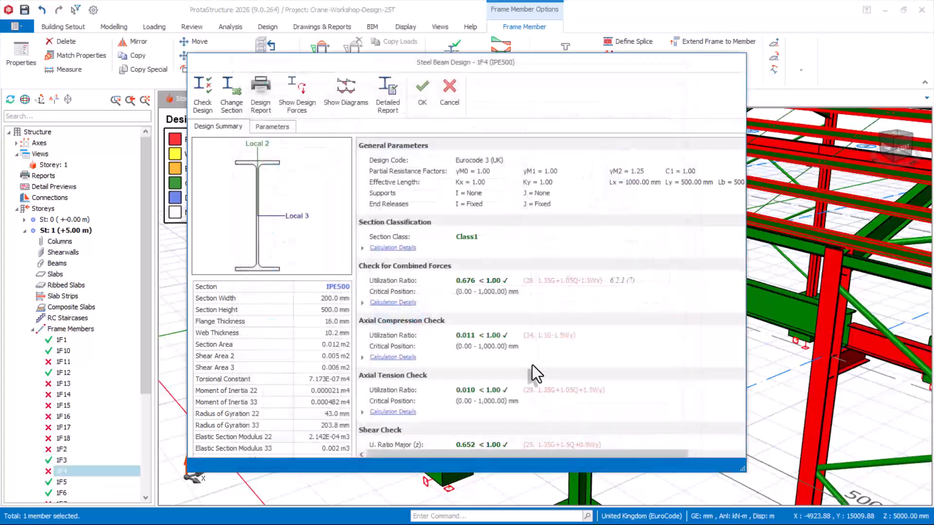
pyautogui.click(430, 111)
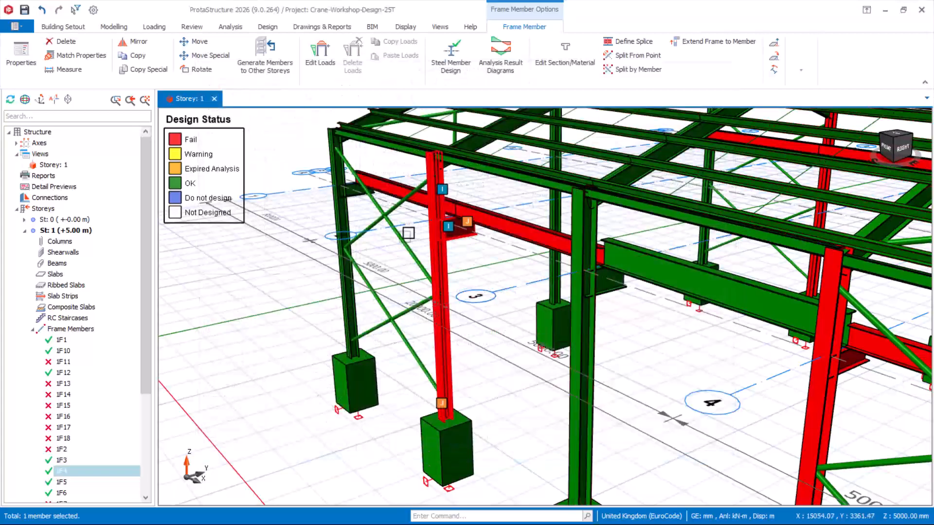
pyautogui.press('Escape')
# - Change the section of the crane bracket on the near-side axis 4 column to Euro IPE500 and accept the design
pyautogui.scroll(2, 460, 252)
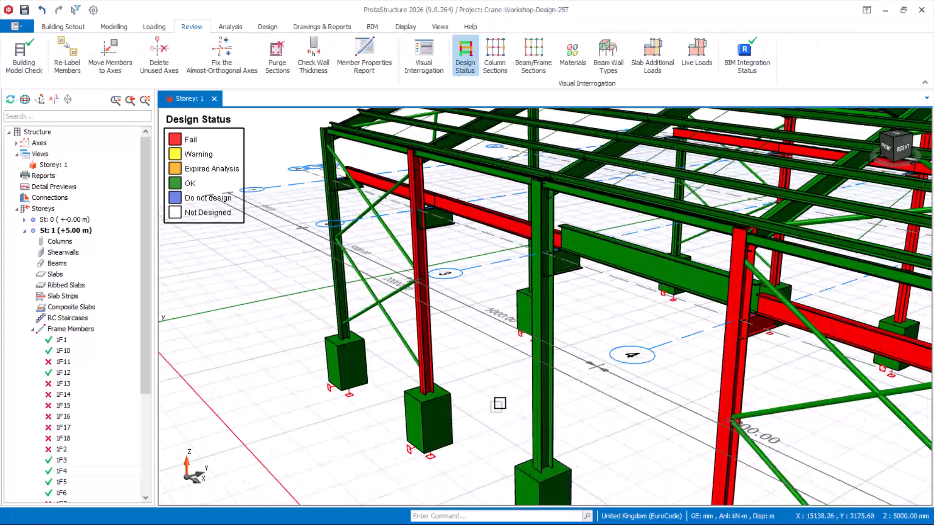
pyautogui.scroll(-4, 440, 350)
pyautogui.scroll(4, 670, 377)
pyautogui.click(578, 323)
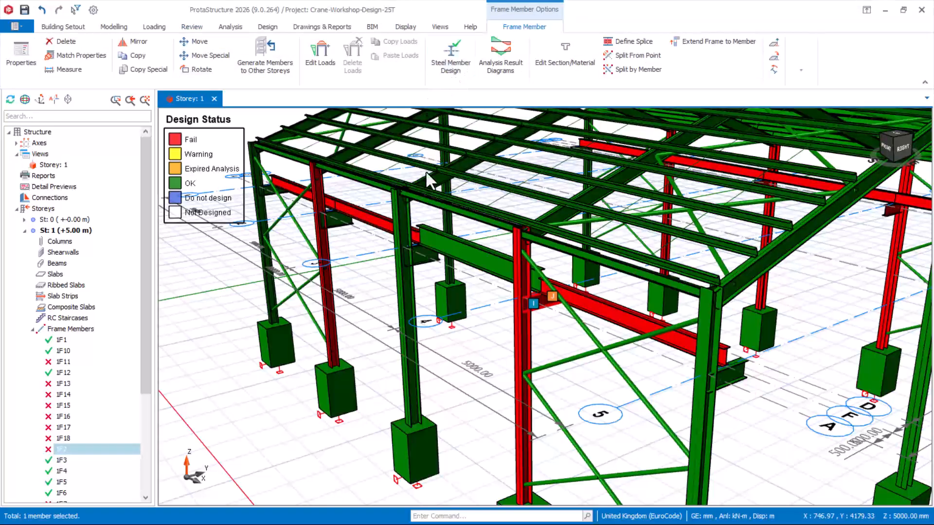
pyautogui.click(446, 71)
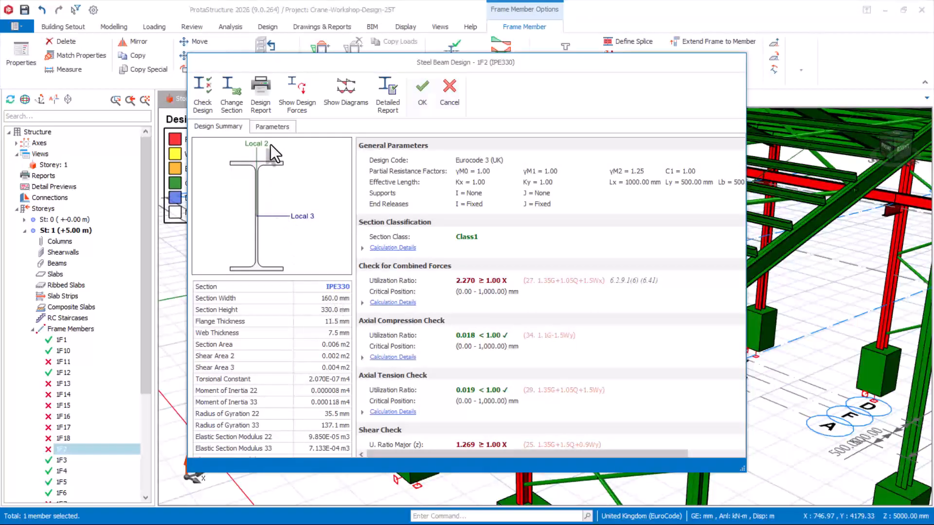
pyautogui.click(225, 106)
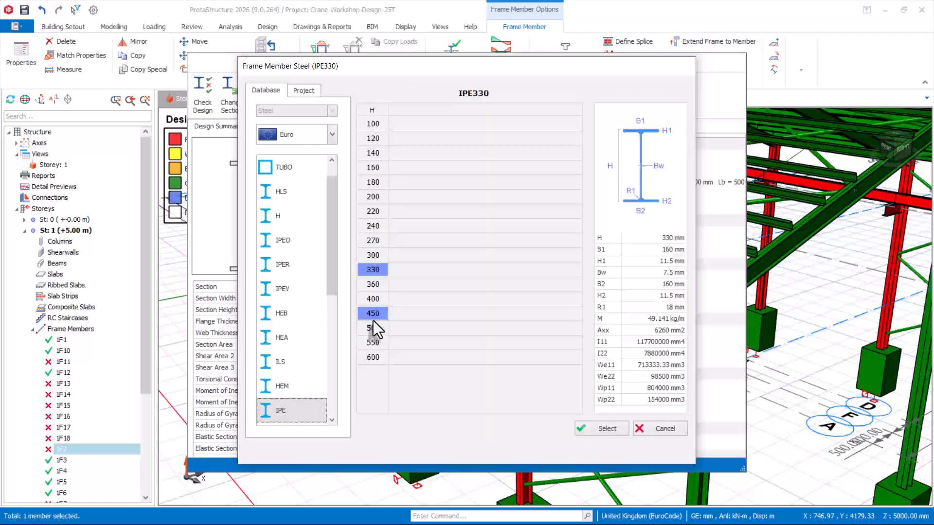
pyautogui.click(374, 328)
pyautogui.click(614, 430)
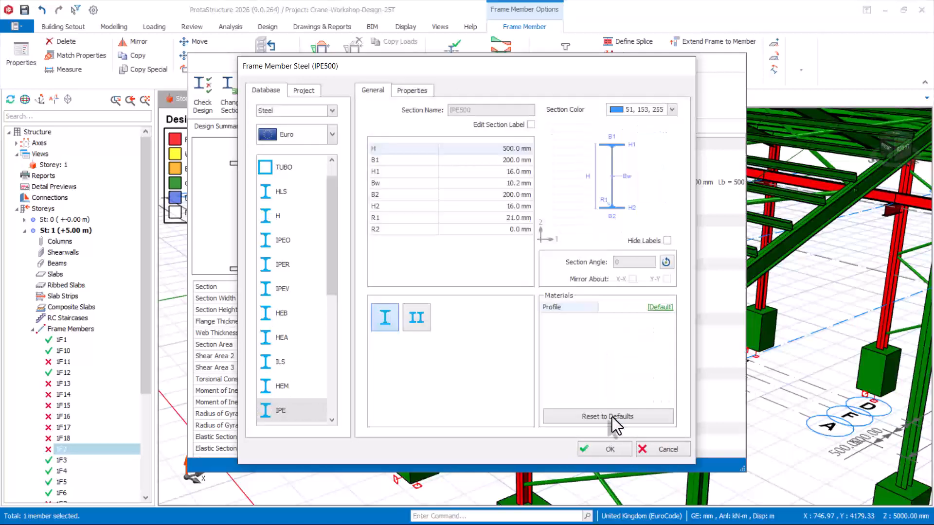
pyautogui.click(603, 447)
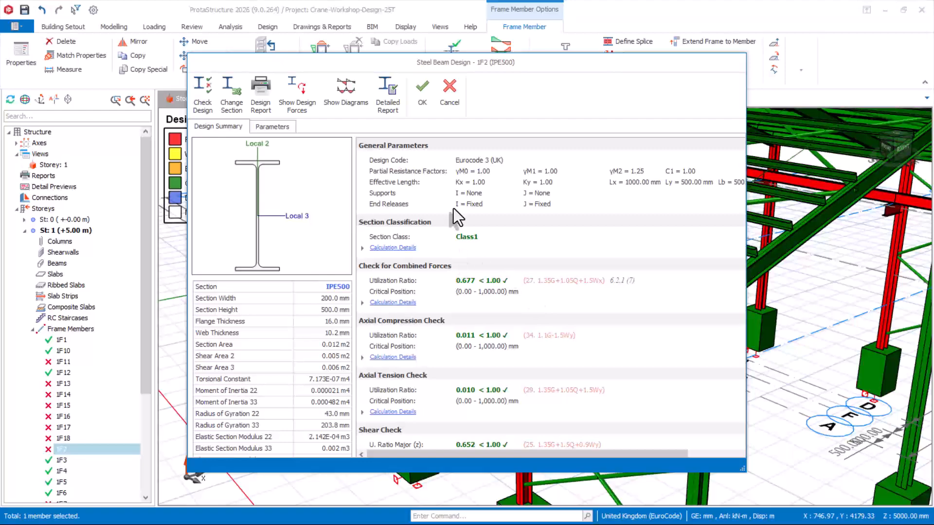
pyautogui.click(422, 93)
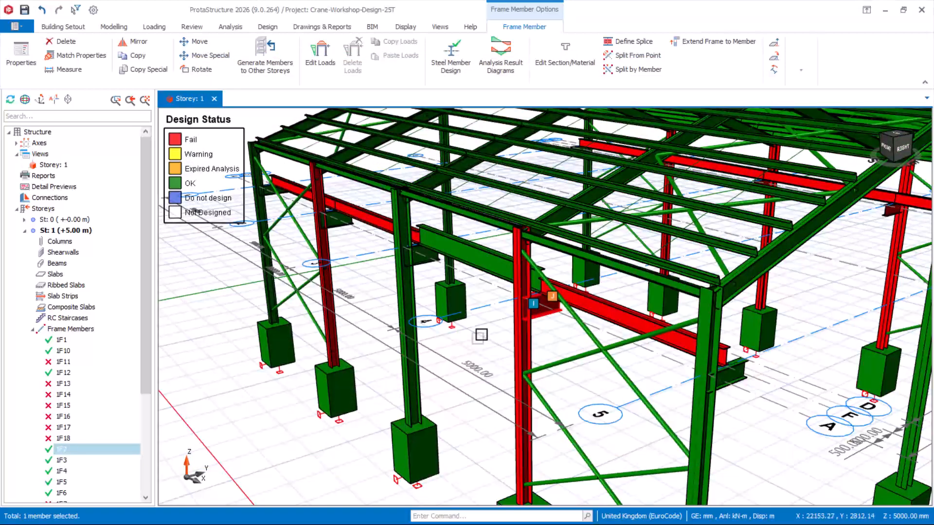
pyautogui.press('Escape')
# - Change the section of the near-side crane girder between axes 2 and 3 to Euro IPE500 and accept the design
pyautogui.scroll(-2, 508, 343)
pyautogui.scroll(2, 373, 264)
pyautogui.click(401, 236)
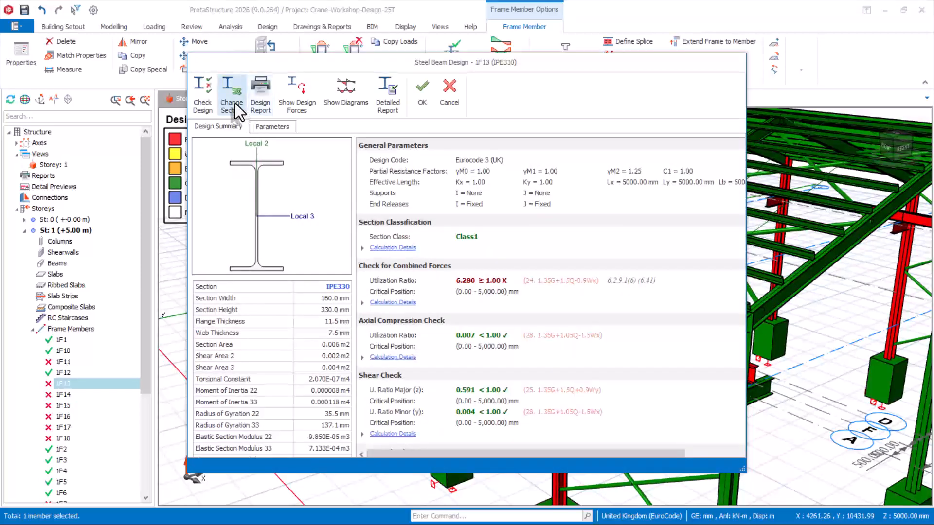
pyautogui.click(235, 103)
pyautogui.click(290, 403)
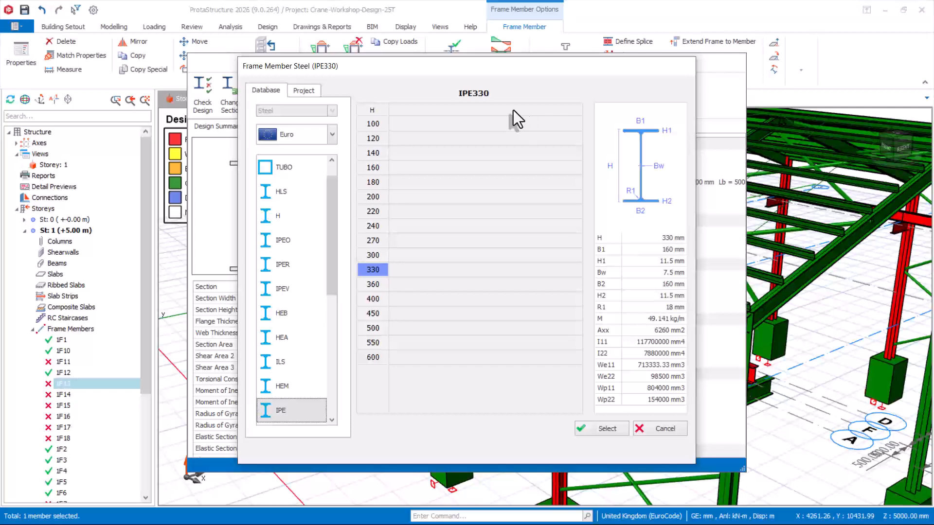
pyautogui.click(657, 429)
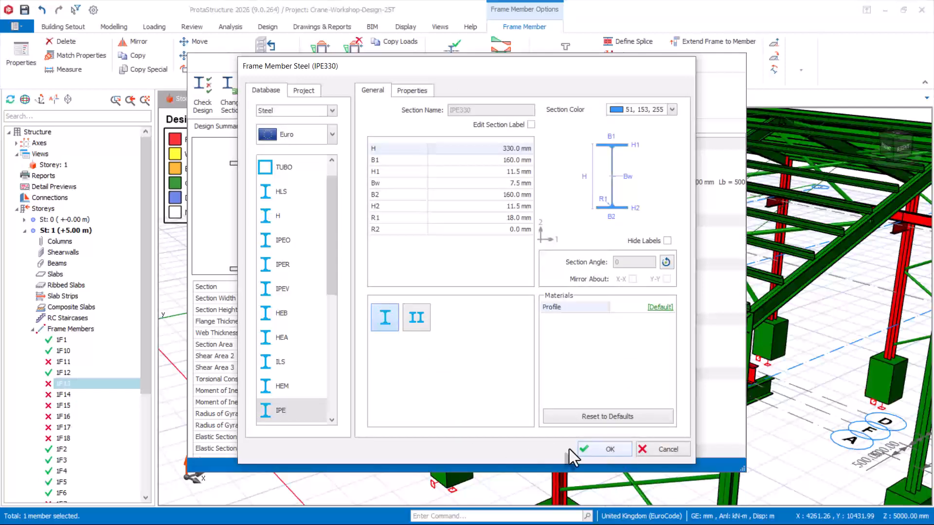
pyautogui.click(288, 413)
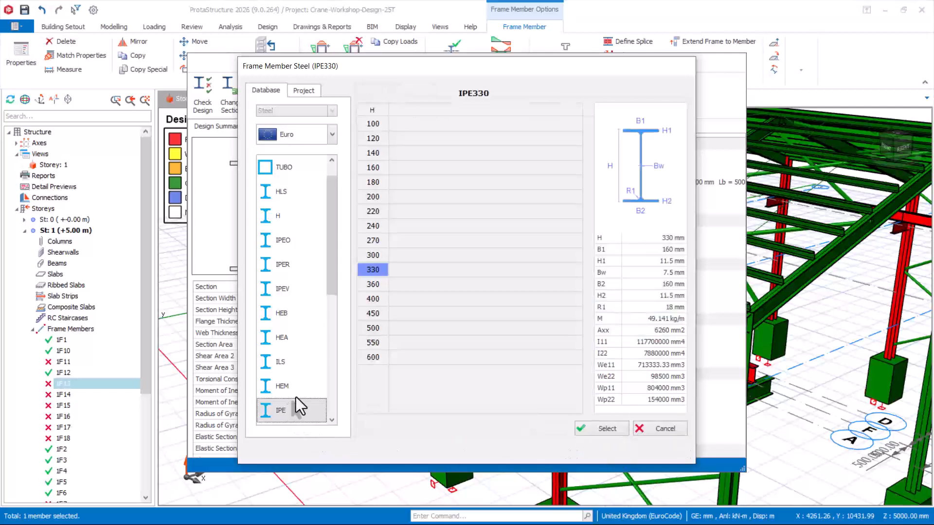
pyautogui.click(375, 330)
pyautogui.click(607, 429)
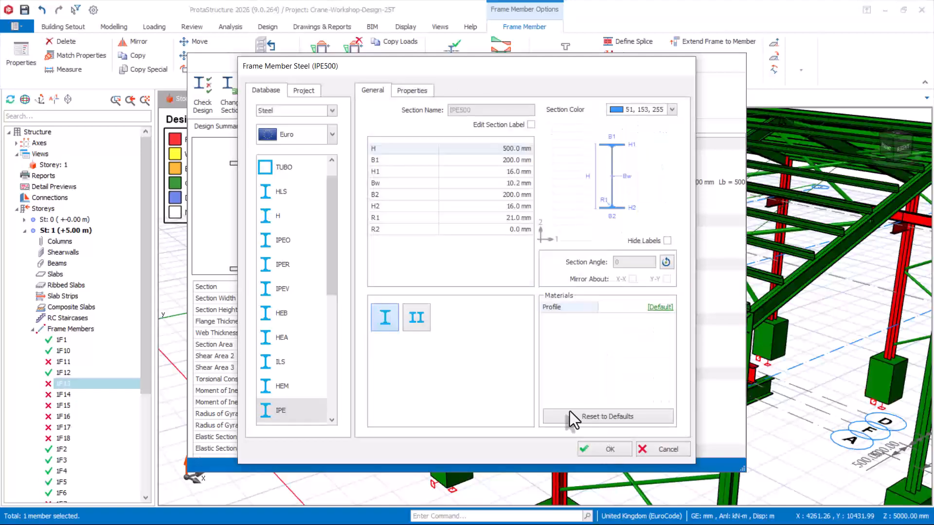
pyautogui.click(618, 445)
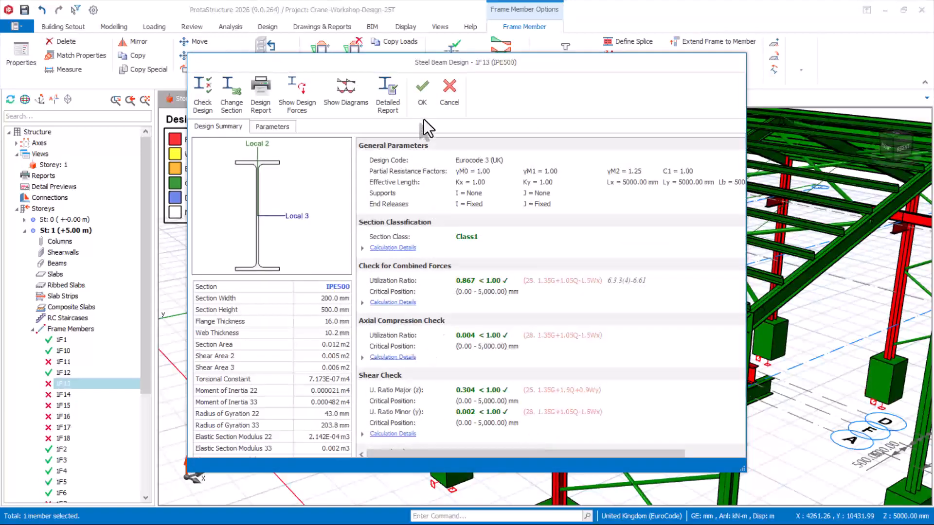
pyautogui.click(425, 95)
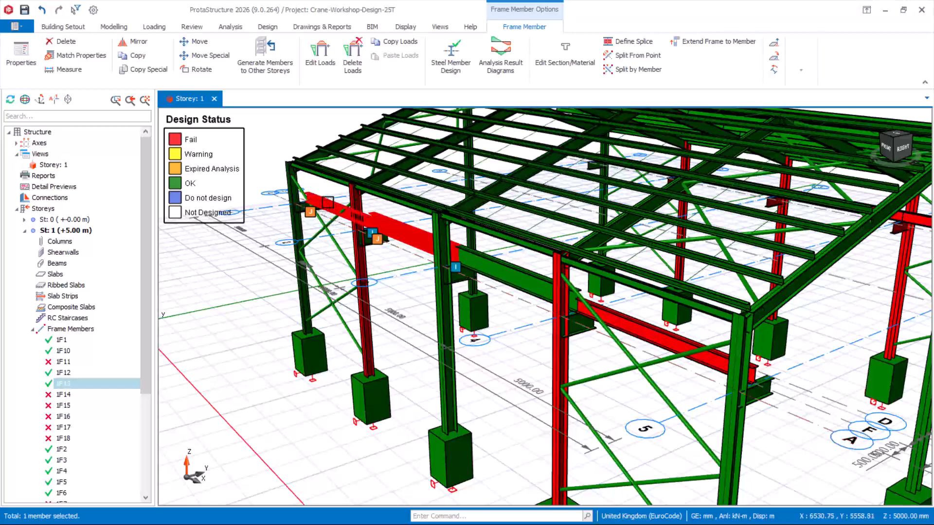
# - Change the section of the near-side crane girder between axes 1 and 2 to the Euro profile IPE500
pyautogui.click(326, 203)
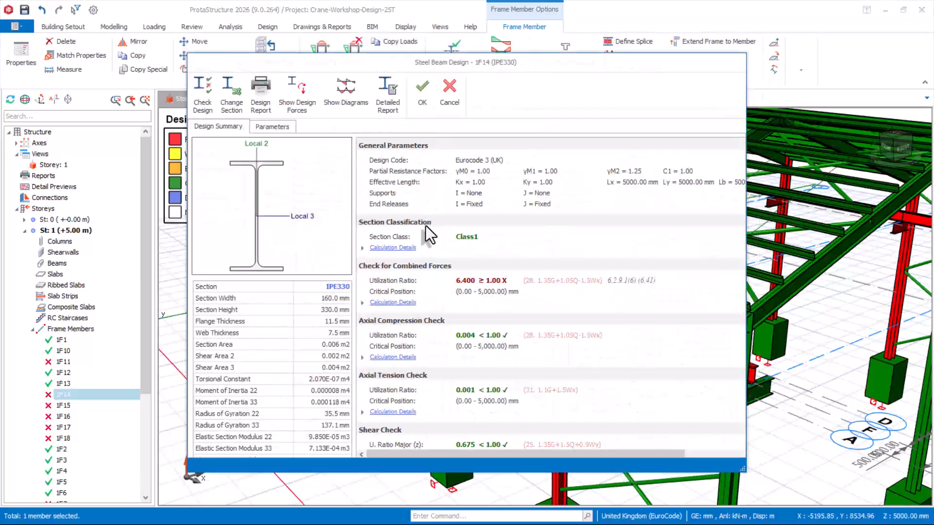
pyautogui.click(238, 104)
pyautogui.click(285, 414)
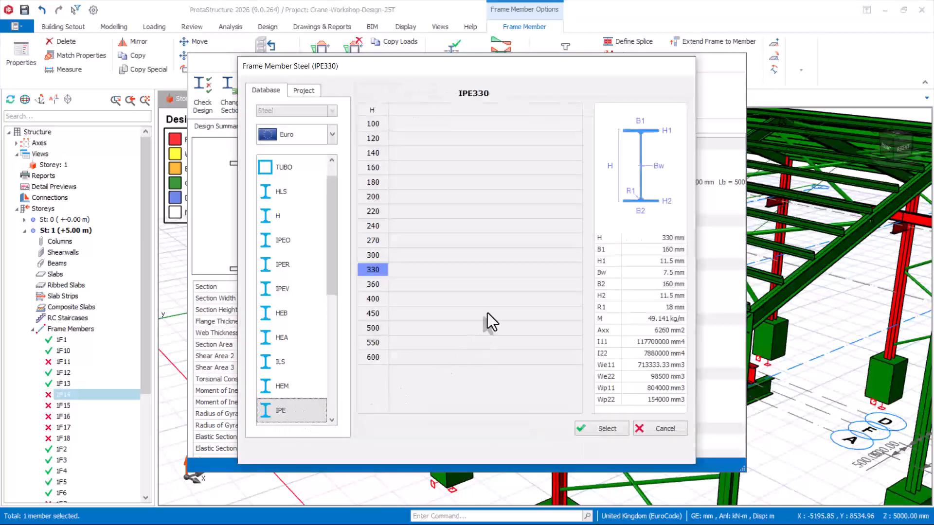
pyautogui.click(373, 328)
pyautogui.click(601, 429)
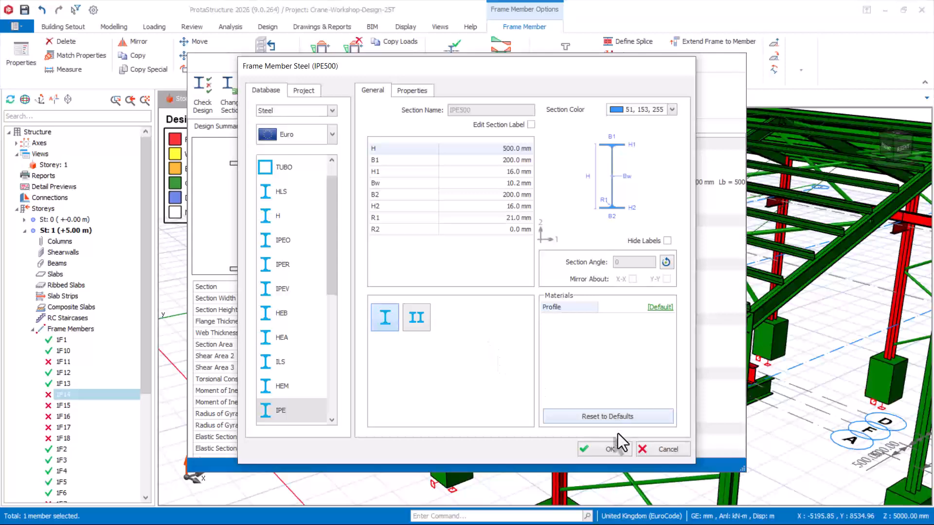
pyautogui.click(605, 449)
# - Review the axis 1–2 girder's combined forces, compression, tension, shear and deflection checks and accept the design
pyautogui.scroll(-4, 451, 268)
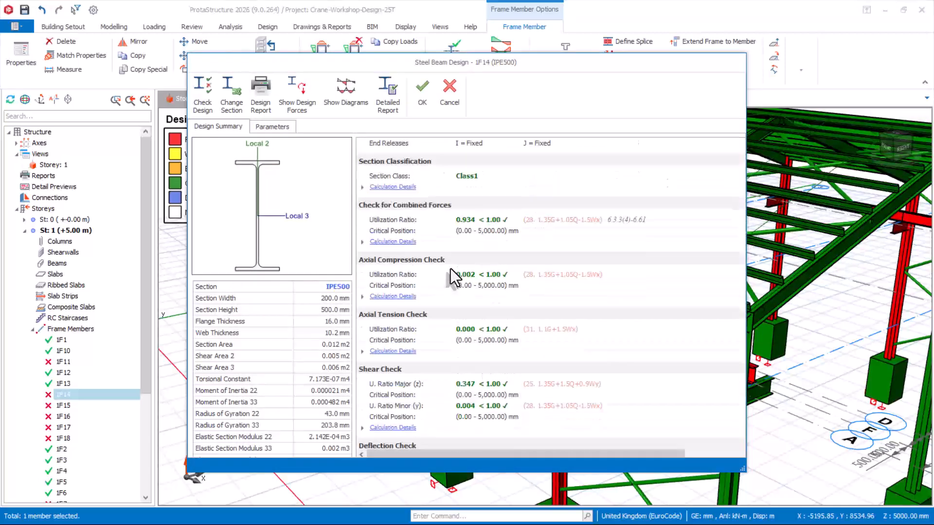
pyautogui.scroll(-3, 472, 349)
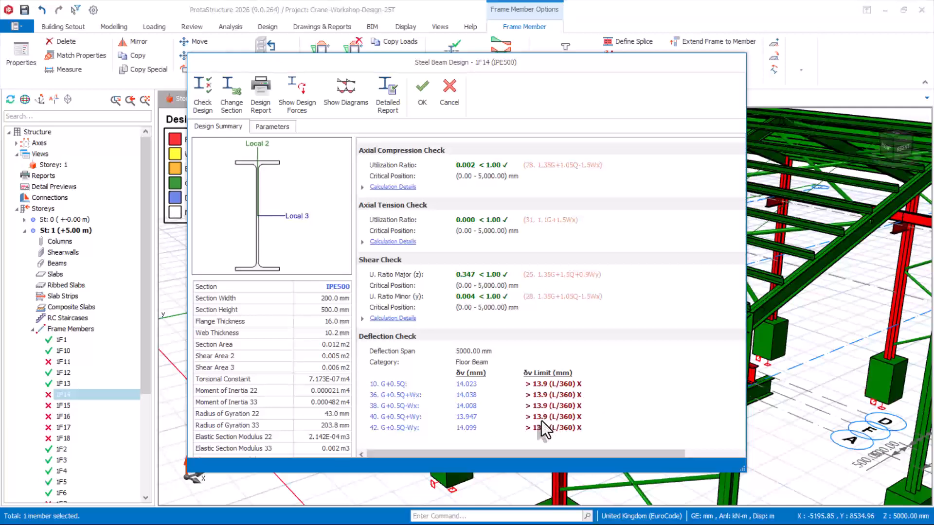
pyautogui.scroll(2, 530, 389)
pyautogui.scroll(-2, 537, 403)
pyautogui.scroll(5, 539, 429)
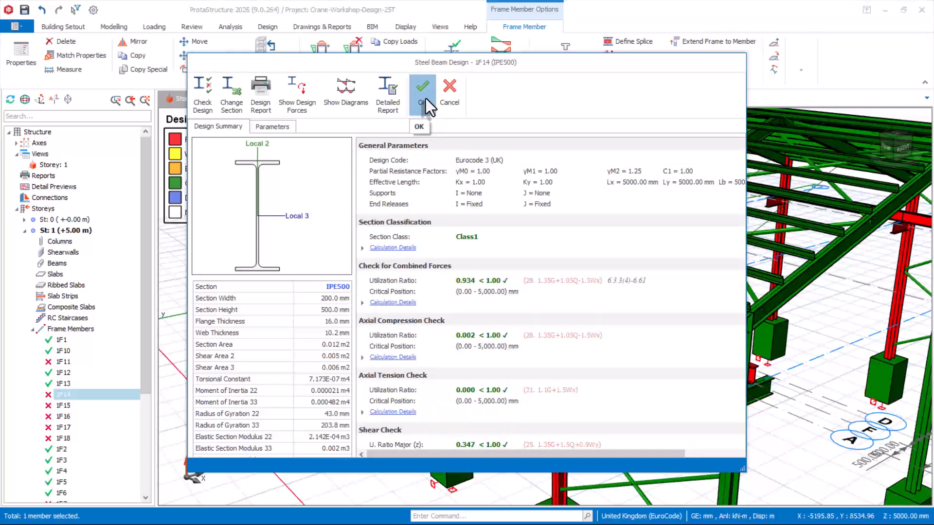
pyautogui.click(424, 93)
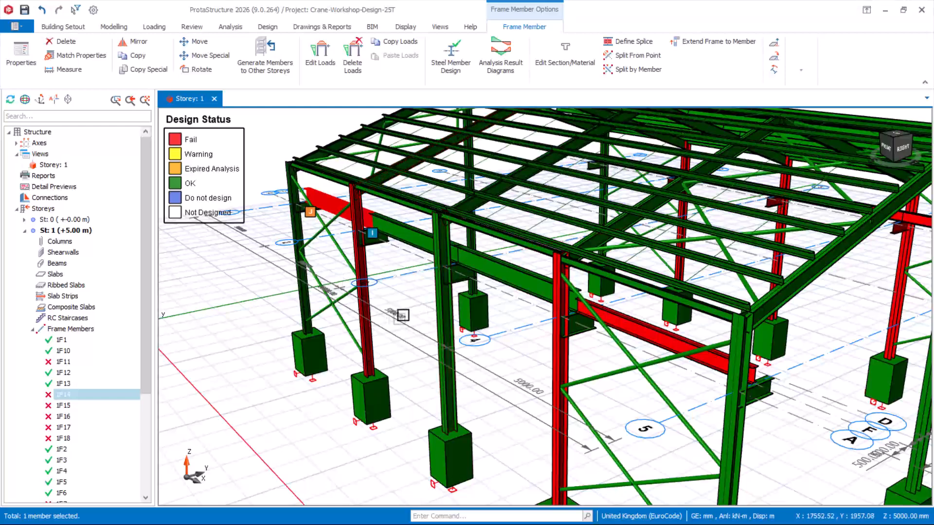
# - Change the section of the near-side crane girder between axes 4 and 5 to the Euro profile IPE500
pyautogui.scroll(5, 360, 224)
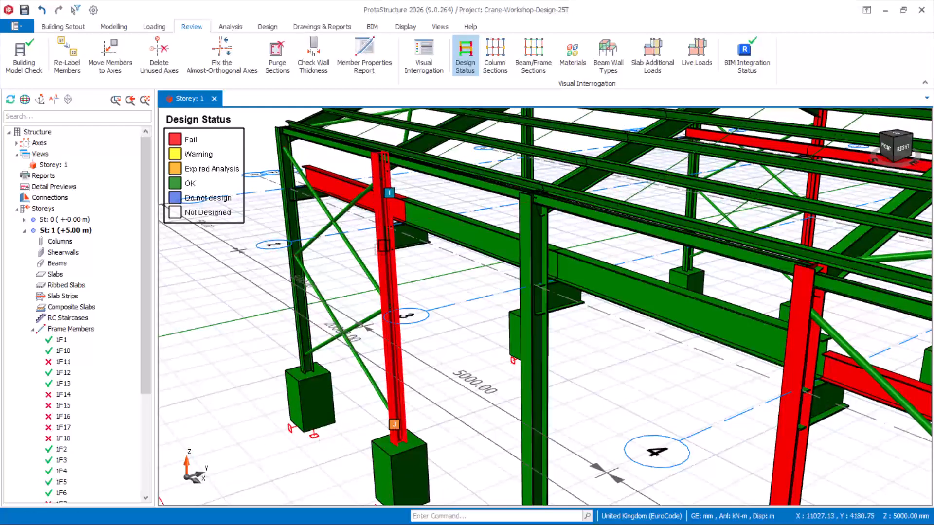
pyautogui.scroll(2, 386, 246)
pyautogui.scroll(-3, 410, 272)
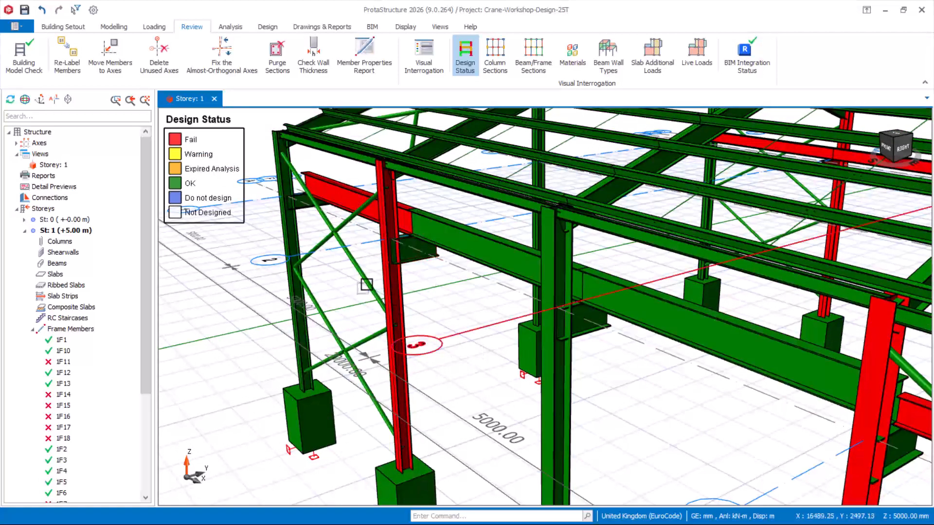
pyautogui.scroll(-5, 437, 306)
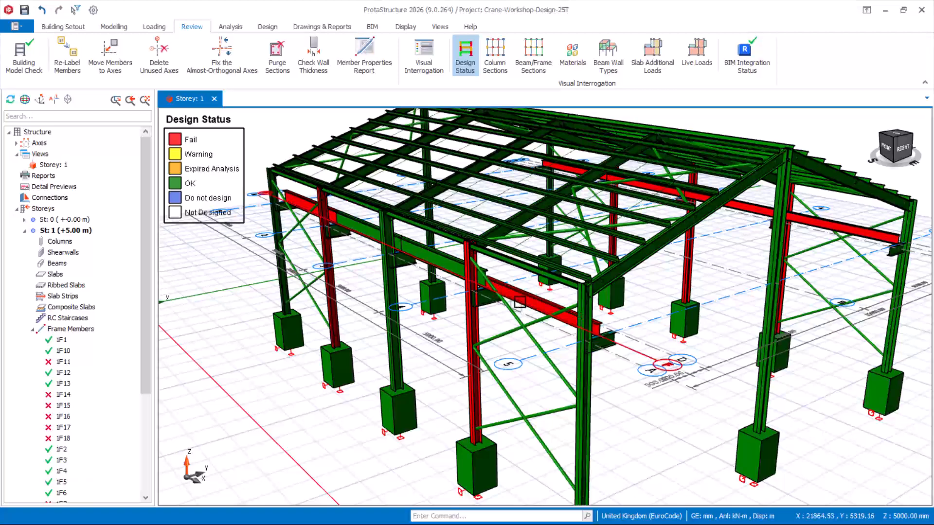
pyautogui.click(576, 345)
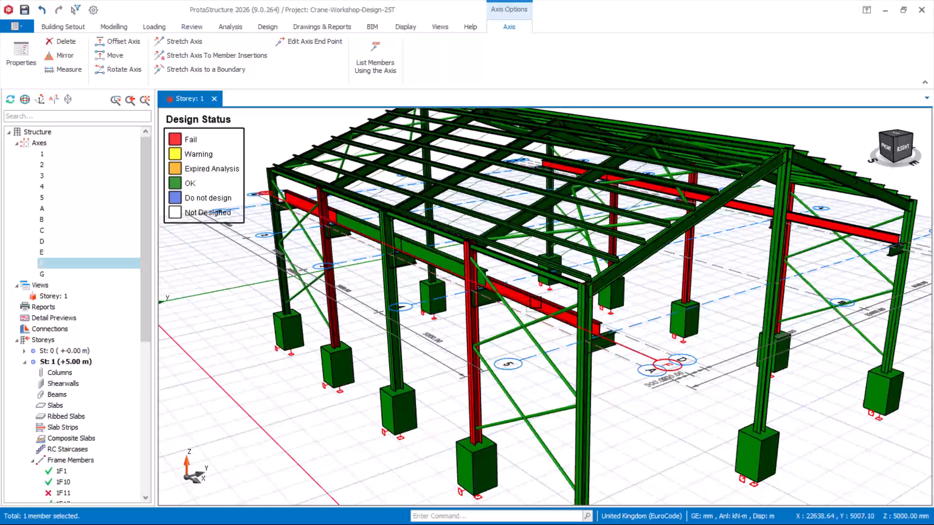
pyautogui.click(579, 337)
pyautogui.scroll(2, 578, 345)
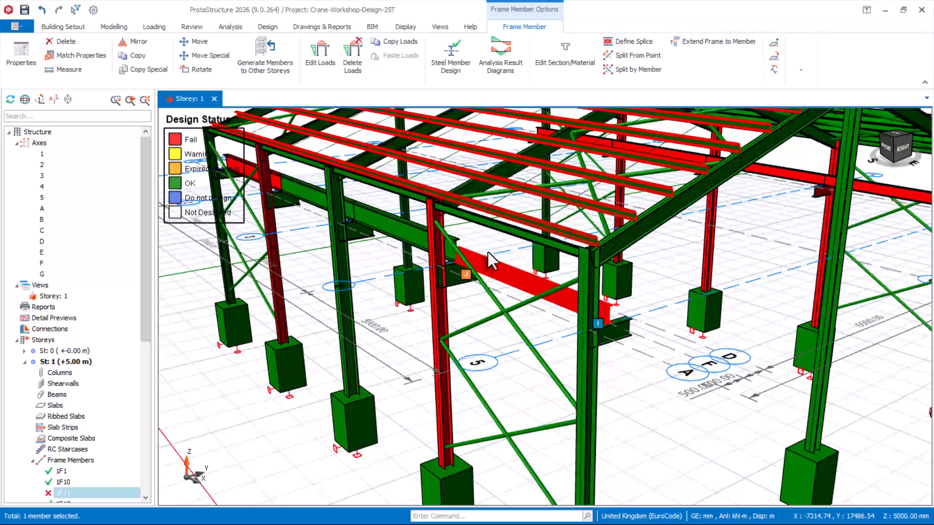
pyautogui.click(492, 287)
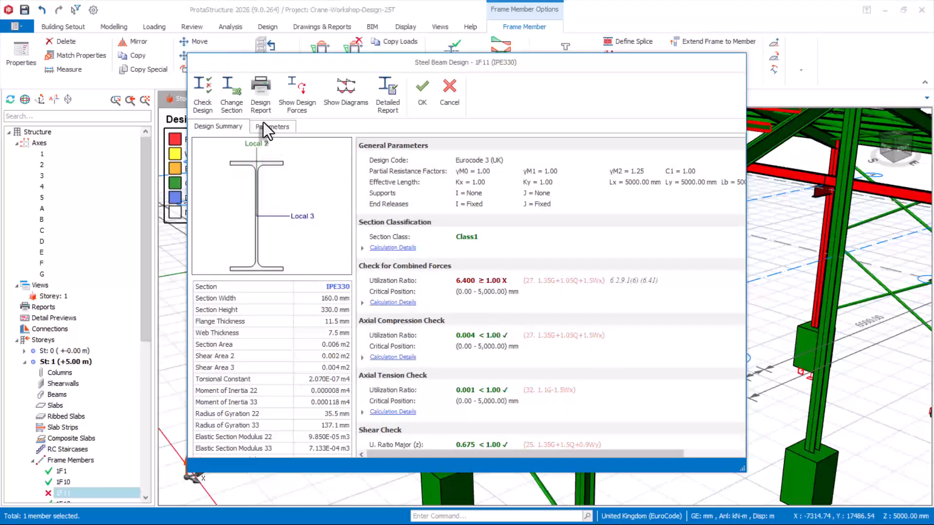
pyautogui.click(239, 103)
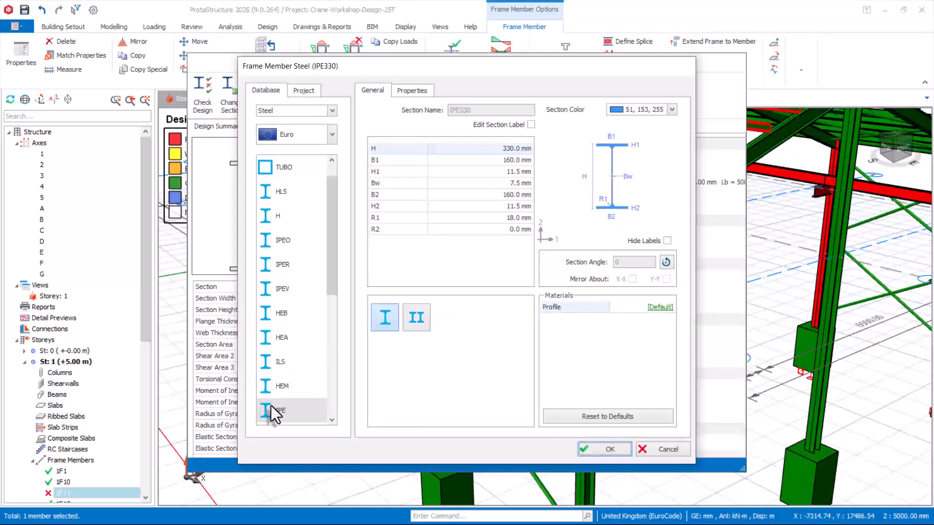
pyautogui.click(278, 410)
pyautogui.click(372, 328)
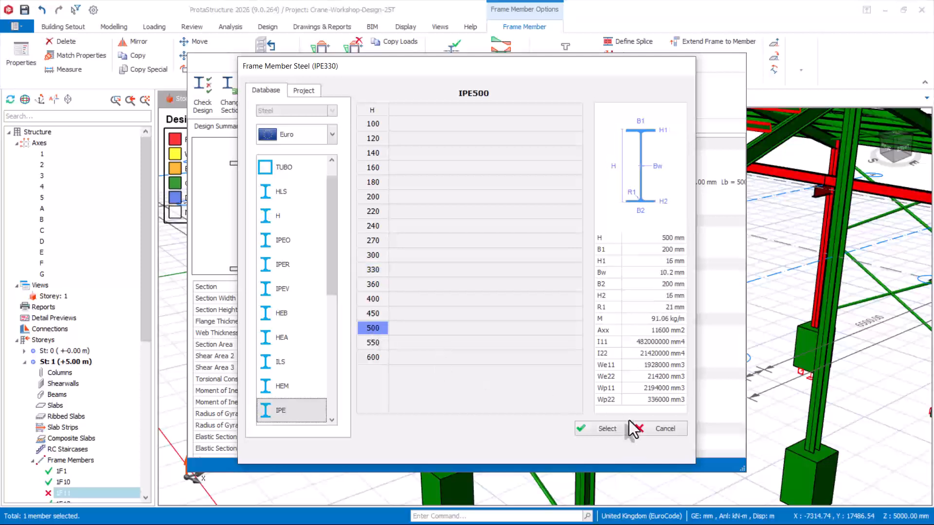
pyautogui.click(613, 429)
pyautogui.click(604, 450)
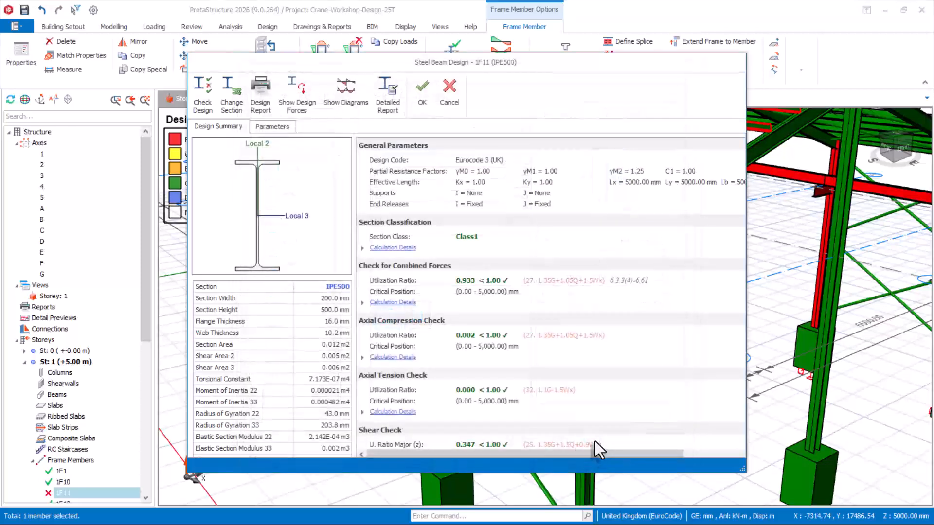
# - Review the axis 4–5 crane girder's tension, shear, torsion and deflection checks and accept the design
pyautogui.scroll(-5, 453, 336)
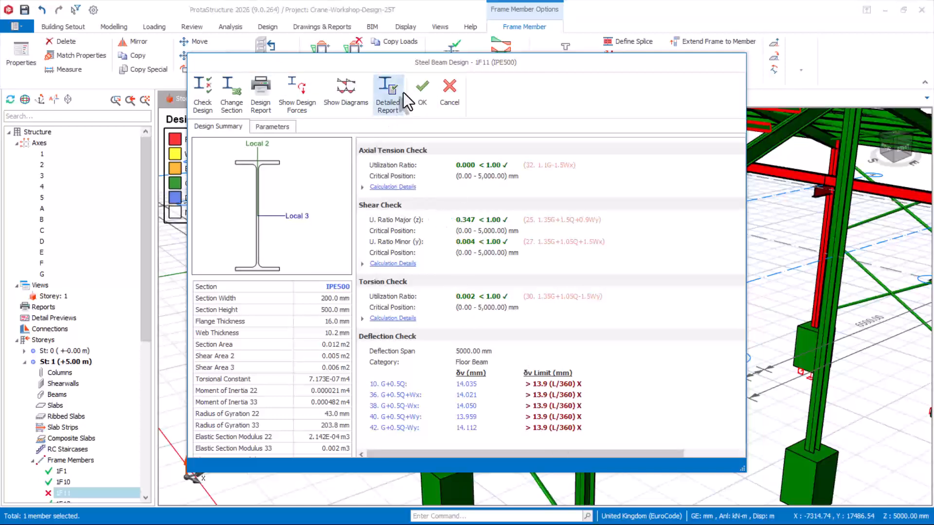
pyautogui.click(421, 106)
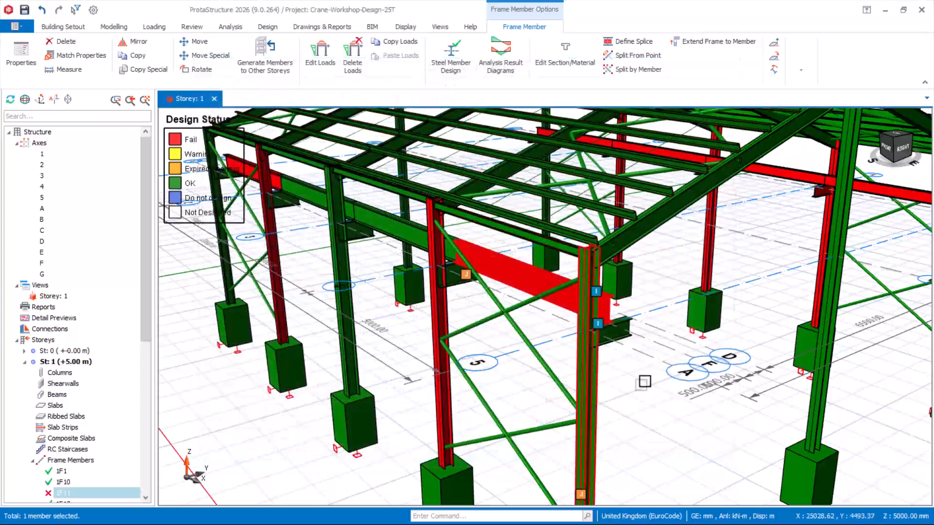
# - Examine the design status colours across the whole workshop frame for columns and crane girders that still fail
pyautogui.scroll(-2, 397, 285)
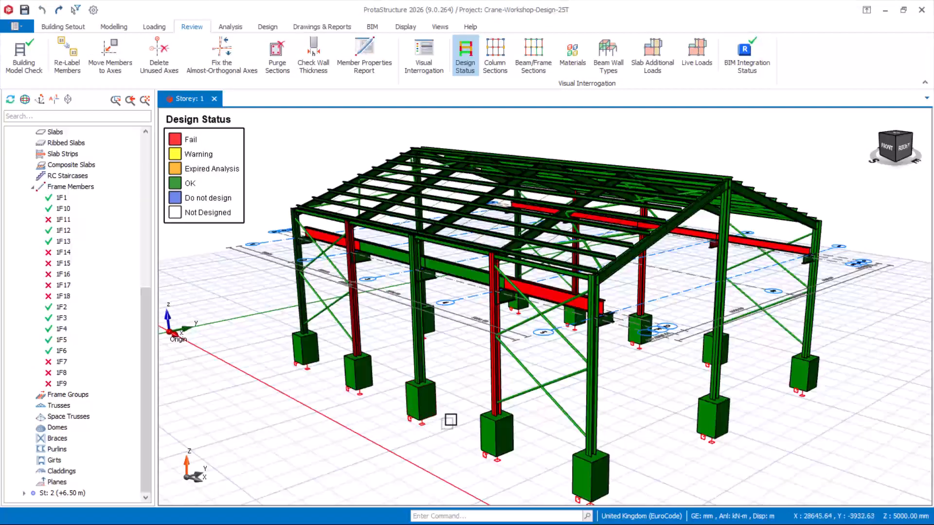
pyautogui.scroll(3, 448, 409)
pyautogui.scroll(-4, 597, 296)
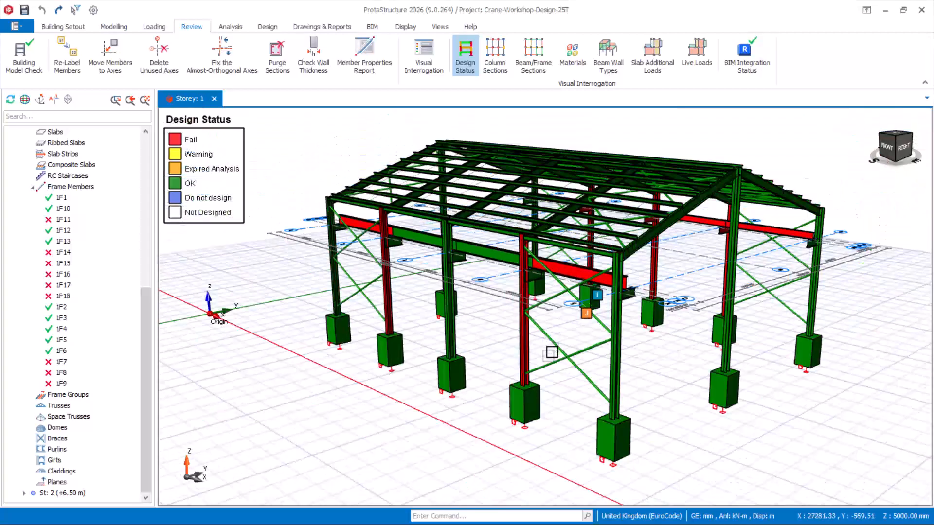
pyautogui.scroll(3, 559, 296)
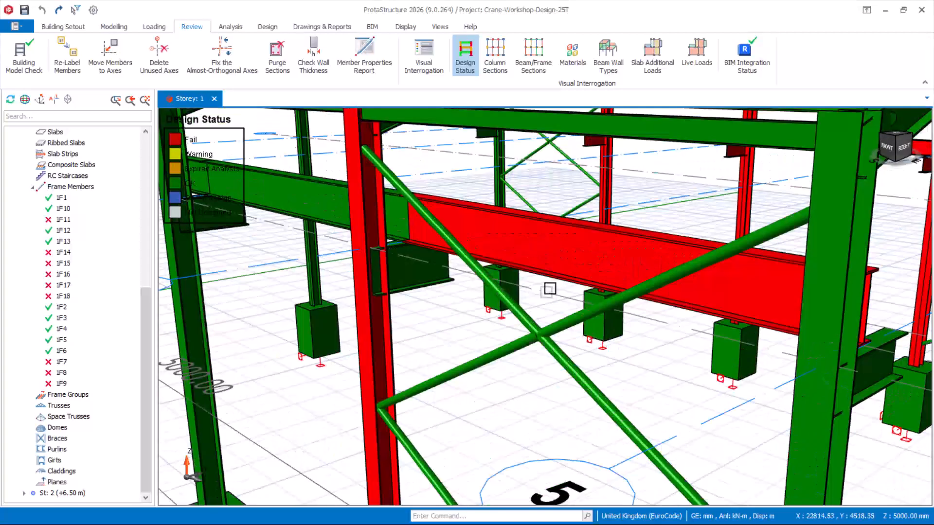
pyautogui.scroll(-5, 517, 306)
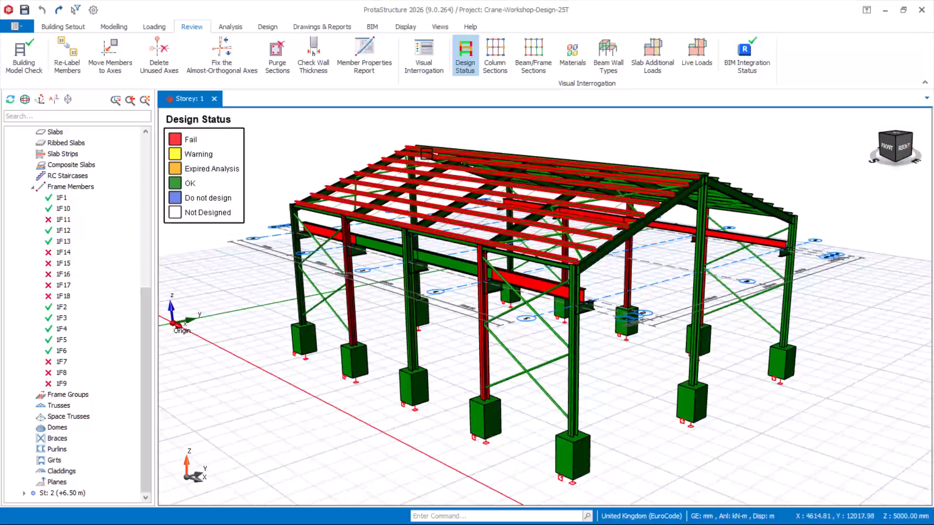
pyautogui.scroll(1, 510, 309)
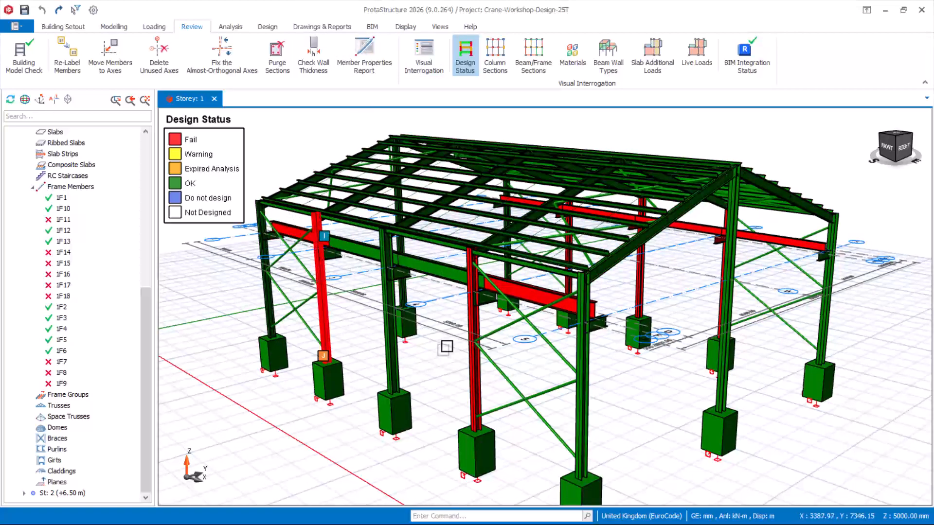
pyautogui.scroll(2, 534, 337)
pyautogui.scroll(-4, 532, 355)
pyautogui.scroll(1, 481, 340)
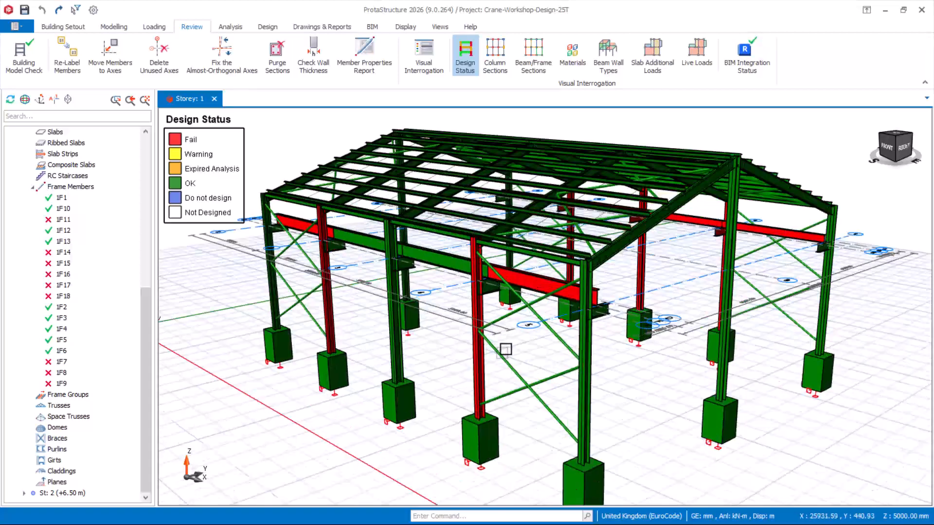
pyautogui.scroll(1, 547, 366)
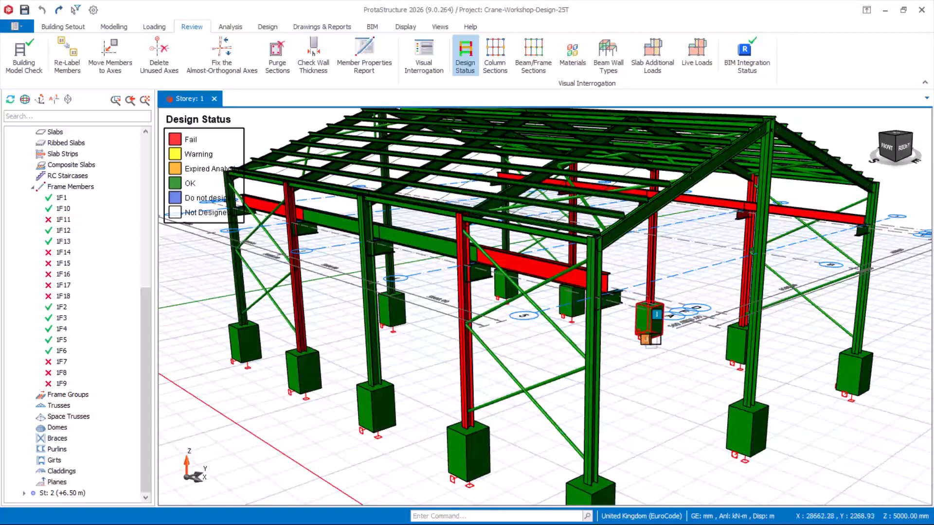
pyautogui.scroll(-1, 640, 346)
pyautogui.scroll(2, 544, 313)
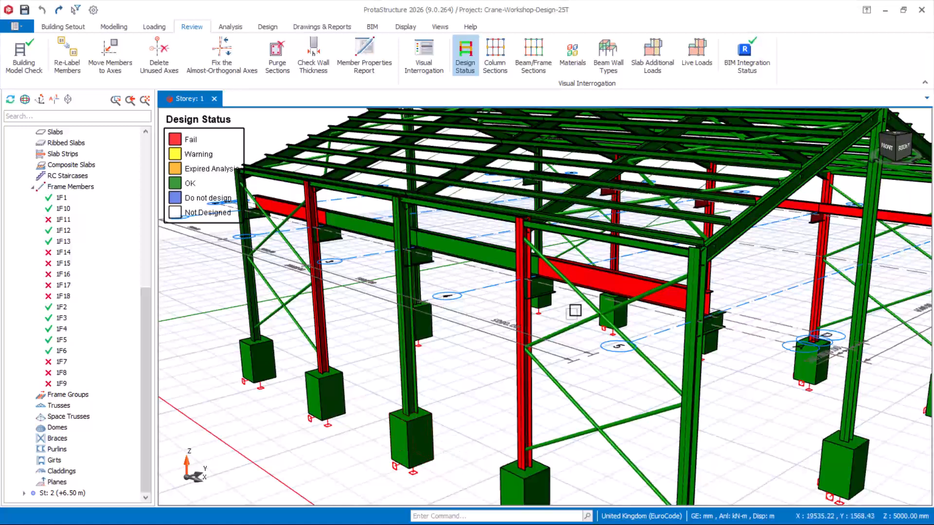
# - Inspect the near-side crane girder between axes 4 and 5, including its section details, supporting brackets and adjoining columns
pyautogui.click(609, 271)
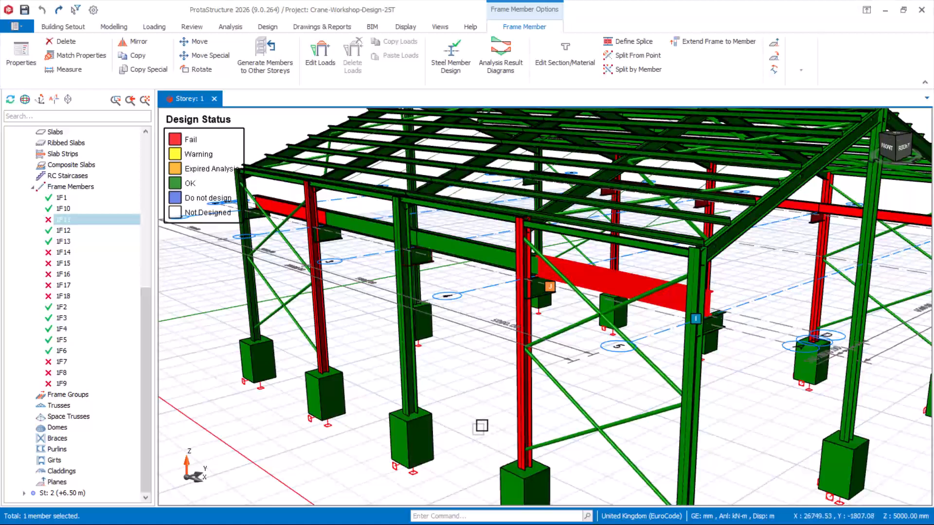
pyautogui.press('Escape')
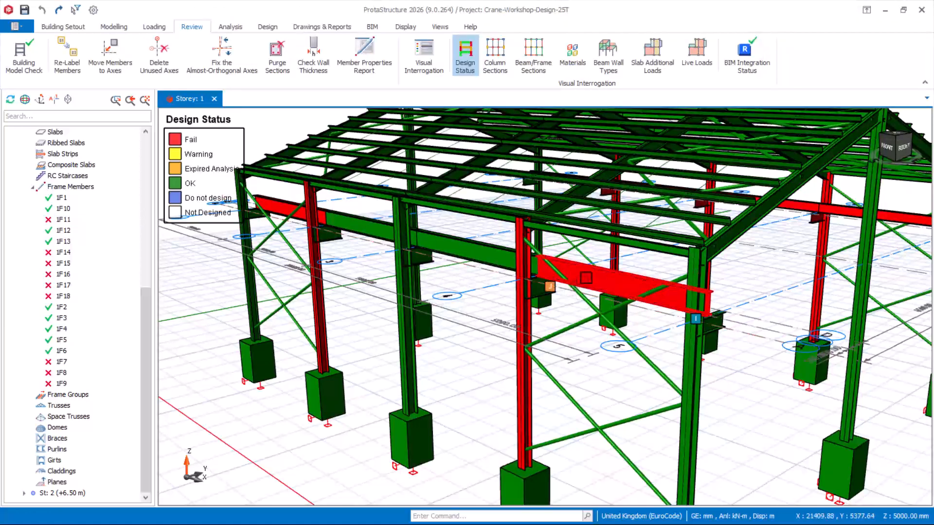
pyautogui.moveTo(605, 285)
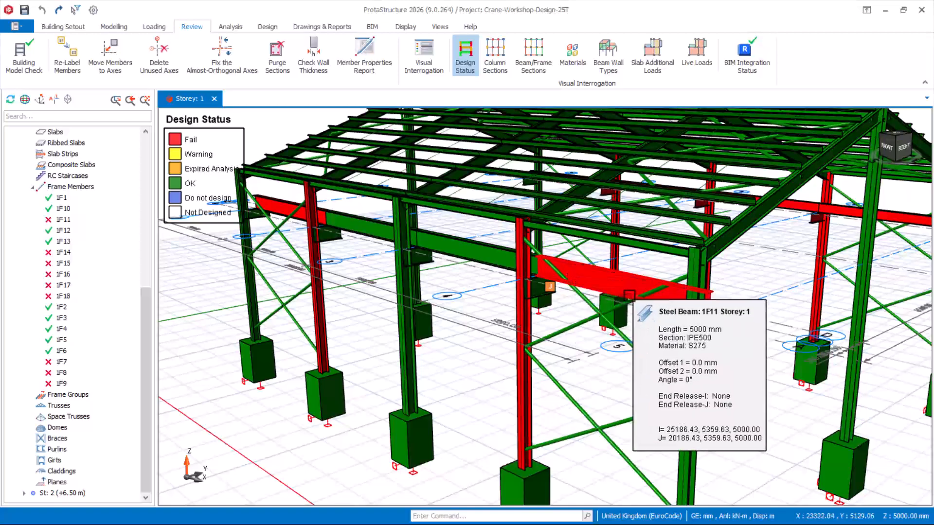
pyautogui.scroll(2, 601, 289)
pyautogui.scroll(-1, 501, 280)
pyautogui.scroll(3, 556, 239)
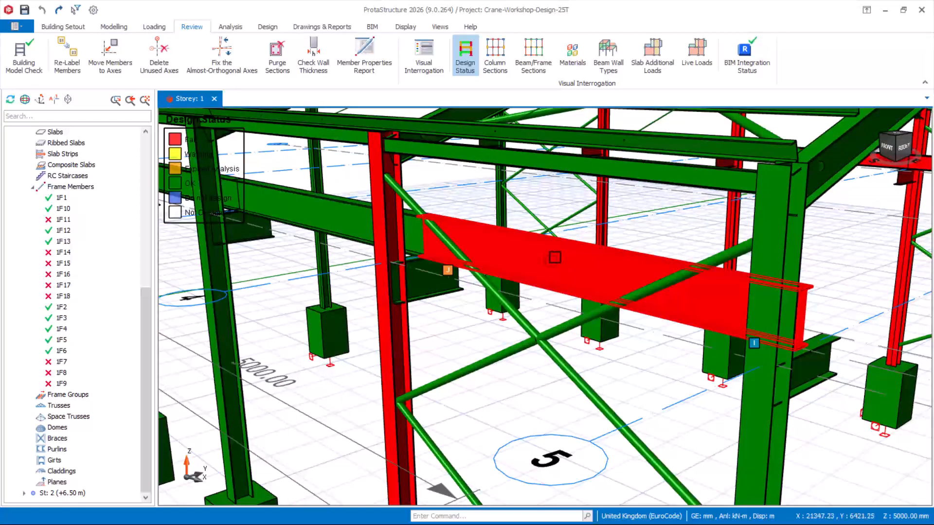
pyautogui.scroll(-1, 556, 257)
pyautogui.scroll(-3, 538, 300)
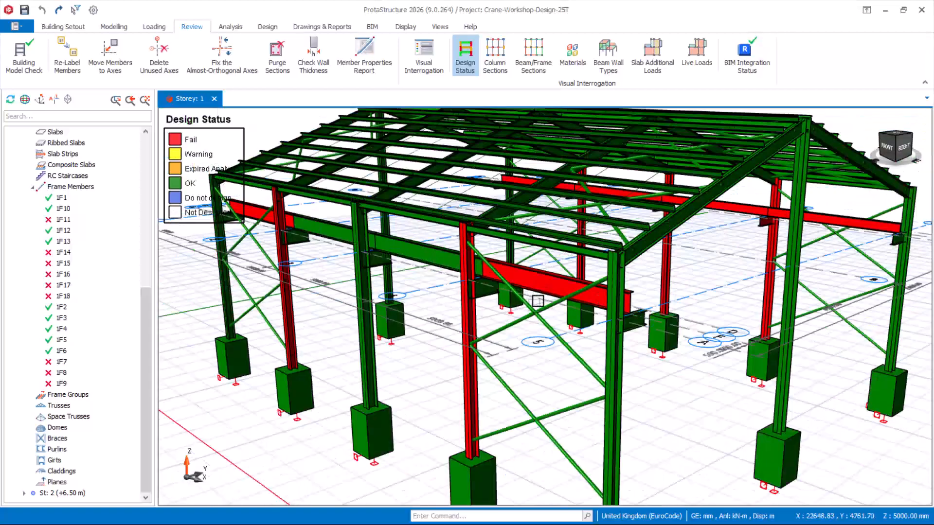
pyautogui.scroll(2, 559, 329)
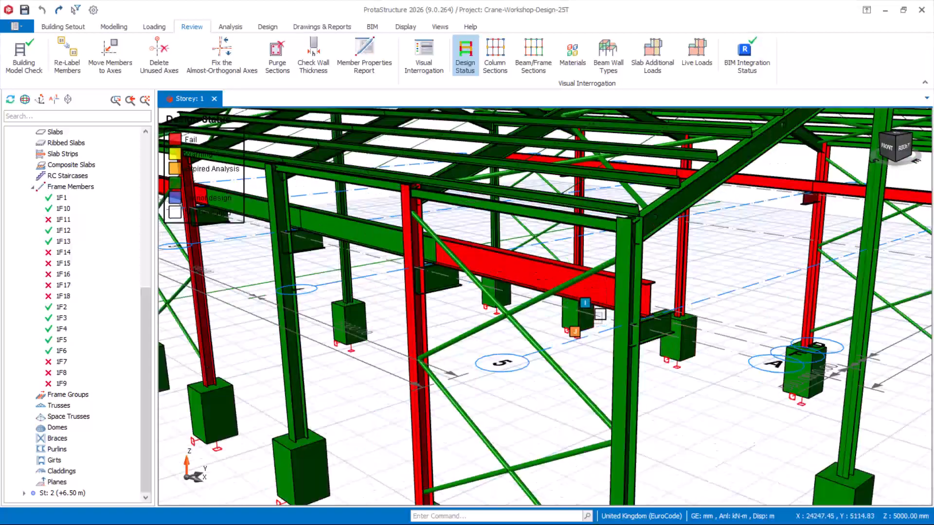
pyautogui.scroll(-2, 550, 324)
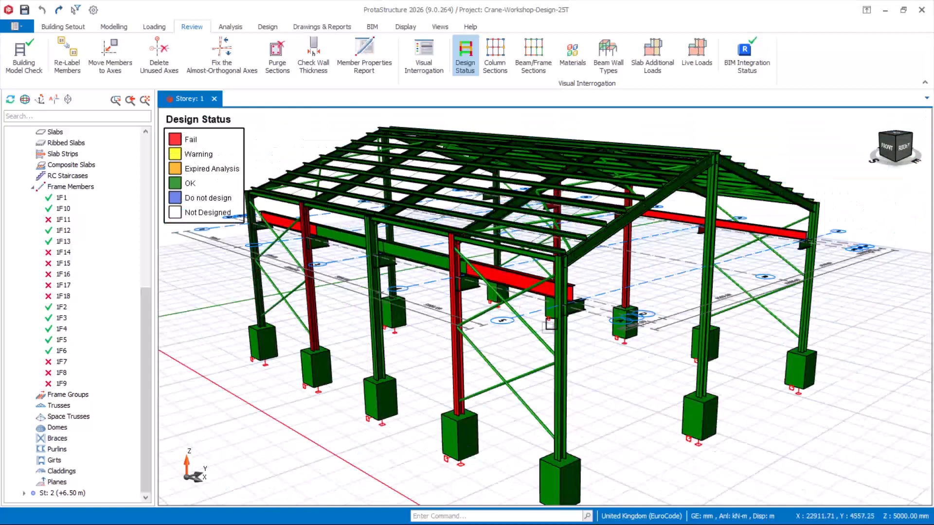
pyautogui.scroll(3, 459, 255)
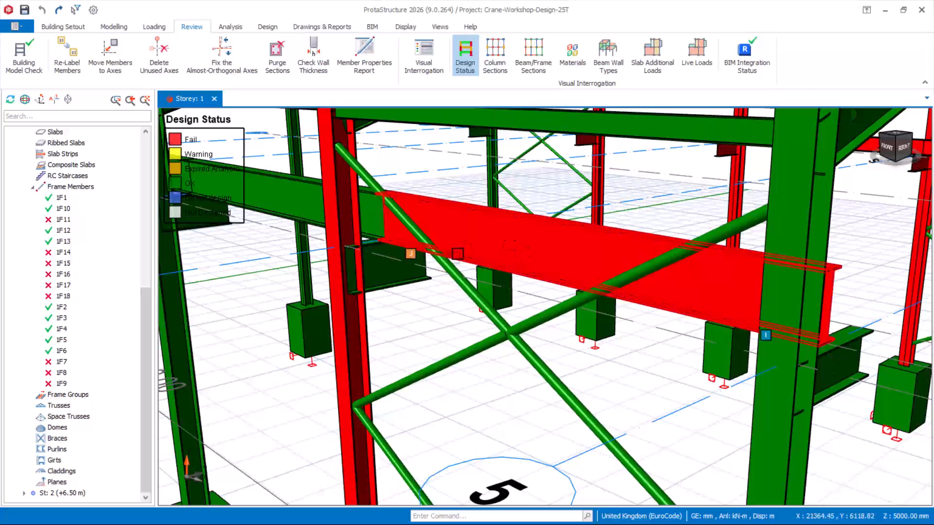
pyautogui.scroll(-2, 537, 259)
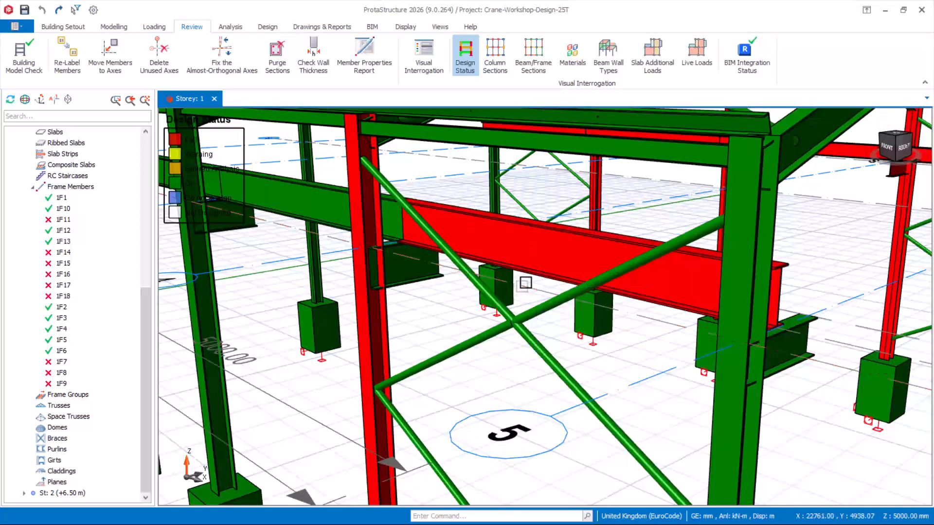
pyautogui.scroll(-3, 589, 353)
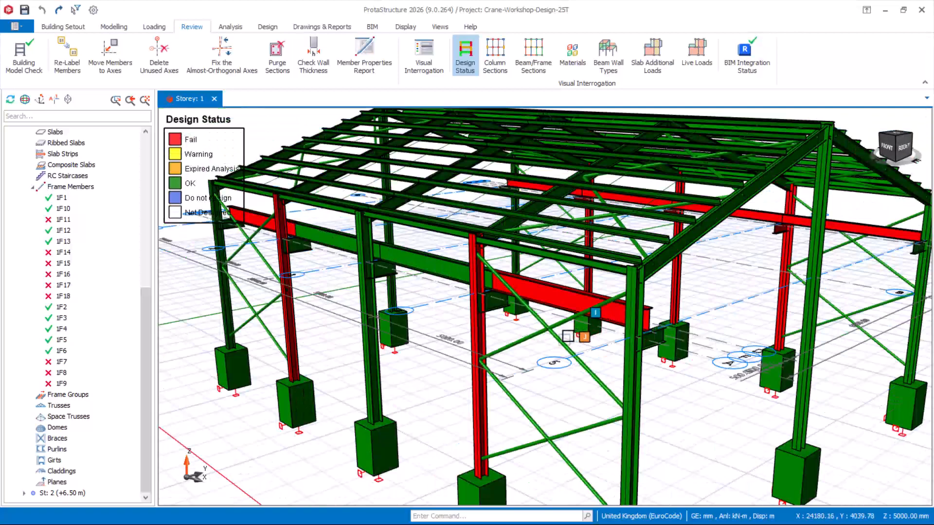
pyautogui.scroll(1, 541, 290)
pyautogui.scroll(1, 540, 290)
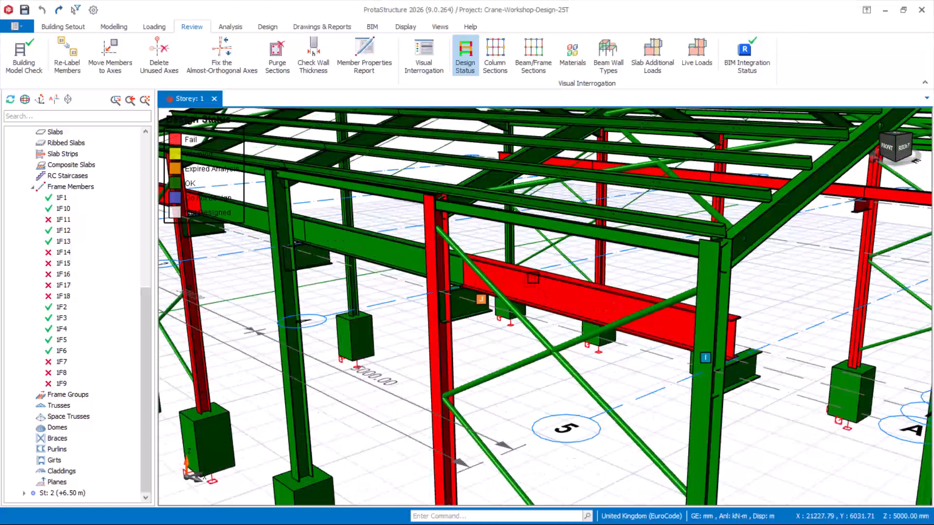
pyautogui.scroll(-2, 585, 287)
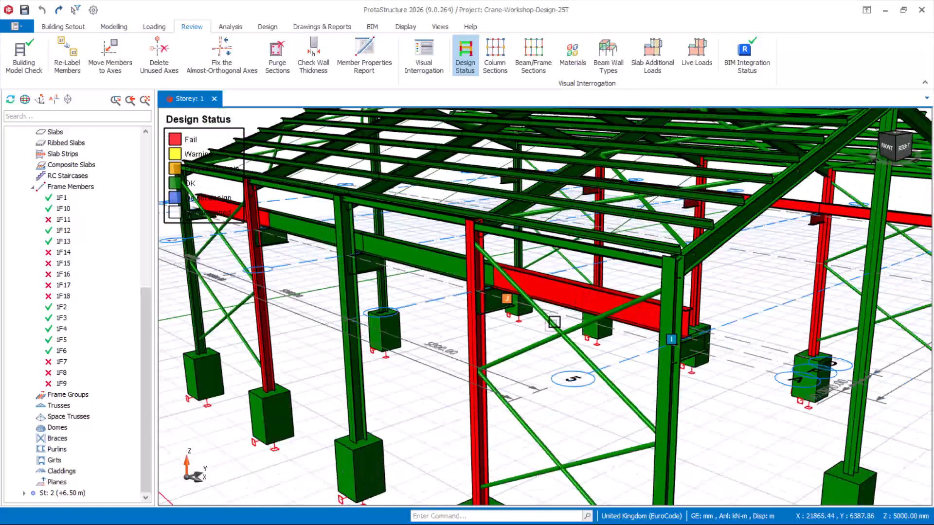
pyautogui.scroll(-1, 546, 364)
pyautogui.moveTo(546, 364)
pyautogui.mouseDown(button='middle')
pyautogui.moveTo(508, 429)
pyautogui.moveTo(527, 366)
pyautogui.moveTo(562, 427)
pyautogui.moveTo(585, 387)
pyautogui.moveTo(539, 374)
pyautogui.mouseUp(button='middle')
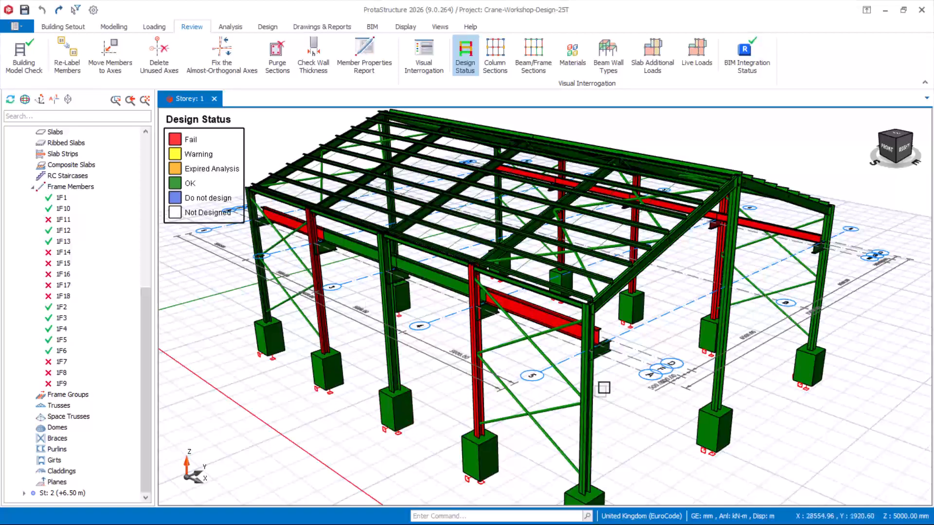
pyautogui.scroll(2, 500, 358)
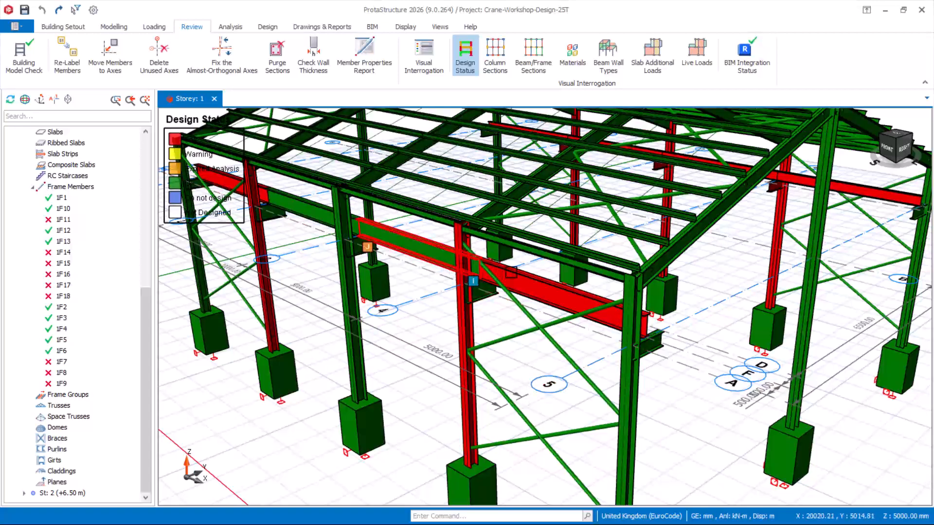
pyautogui.scroll(-3, 538, 398)
pyautogui.scroll(3, 540, 315)
pyautogui.scroll(3, 537, 356)
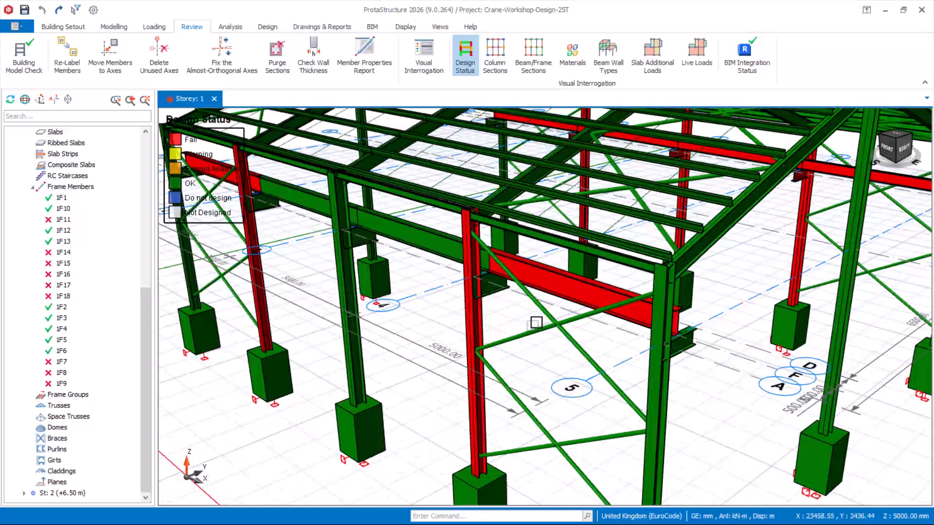
# - Change the section of the near-side crane girder between axes 4 and 5 to the Euro profile H400X237
pyautogui.click(526, 248)
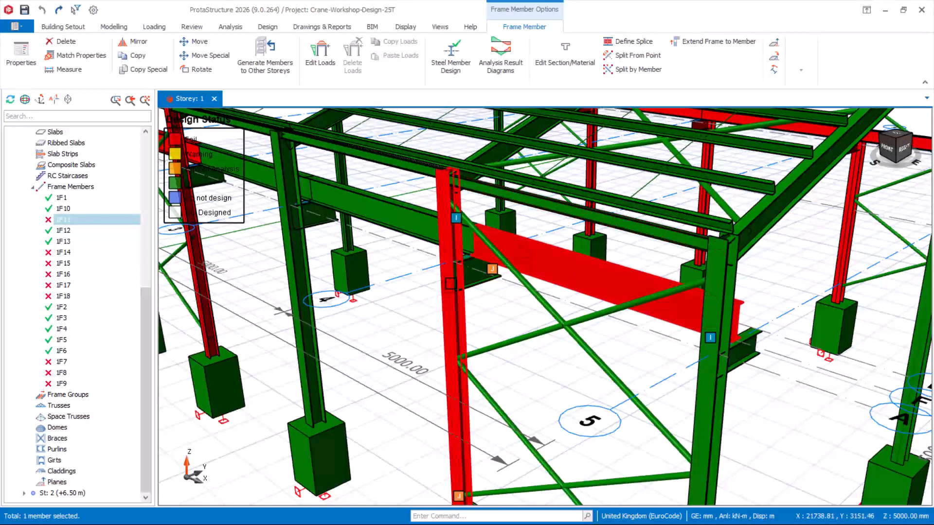
pyautogui.click(449, 69)
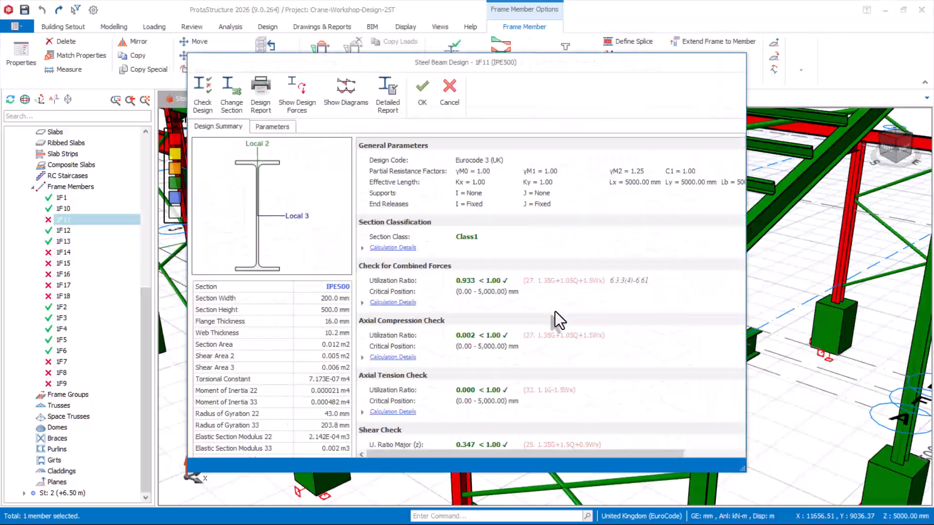
pyautogui.click(233, 108)
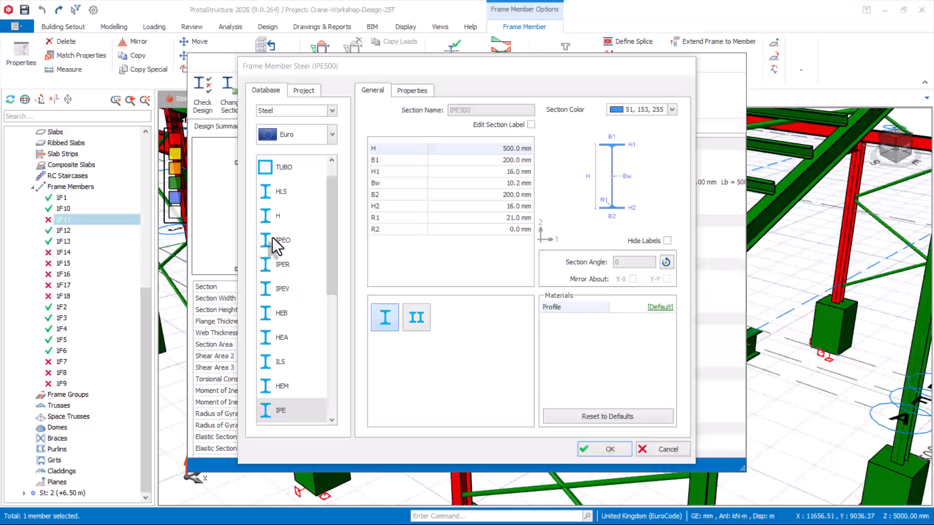
pyautogui.click(273, 217)
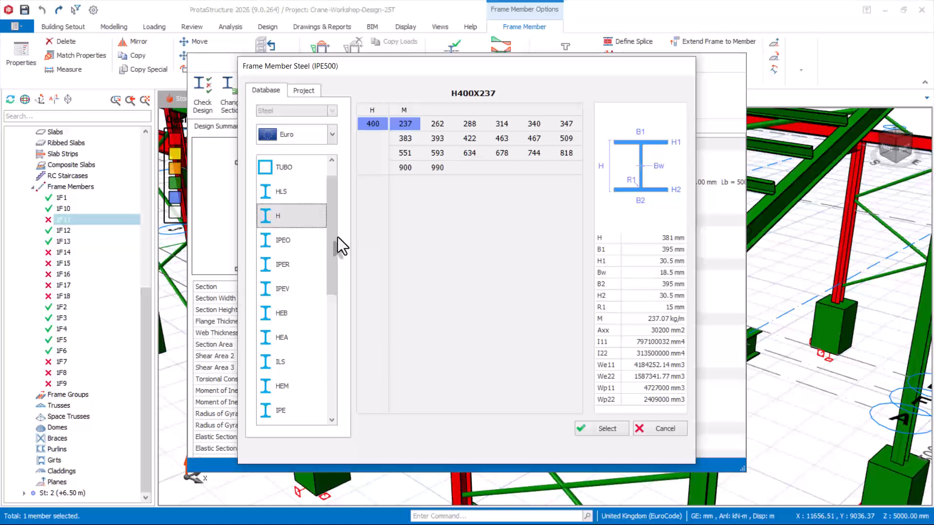
pyautogui.moveTo(334, 237); pyautogui.dragTo(333, 258)
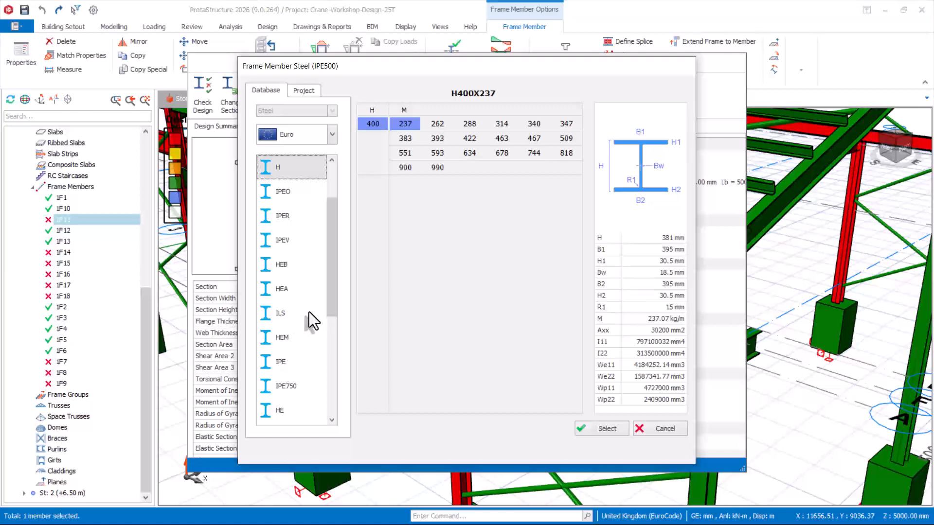
pyautogui.moveTo(334, 291); pyautogui.dragTo(334, 261)
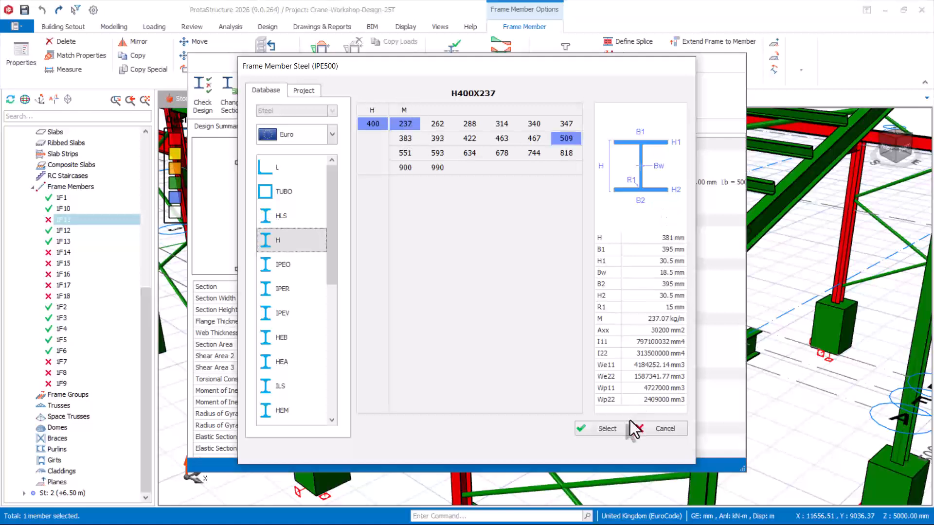
pyautogui.click(608, 430)
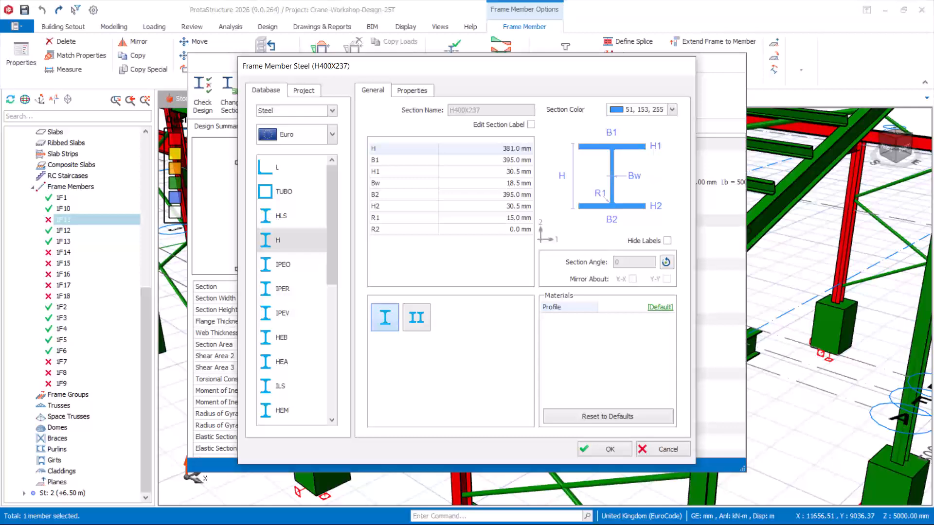
pyautogui.click(597, 447)
# - Review the resized girder's deflection, torsion, shear and combined force checks, and rerun its design check
pyautogui.scroll(-8, 519, 335)
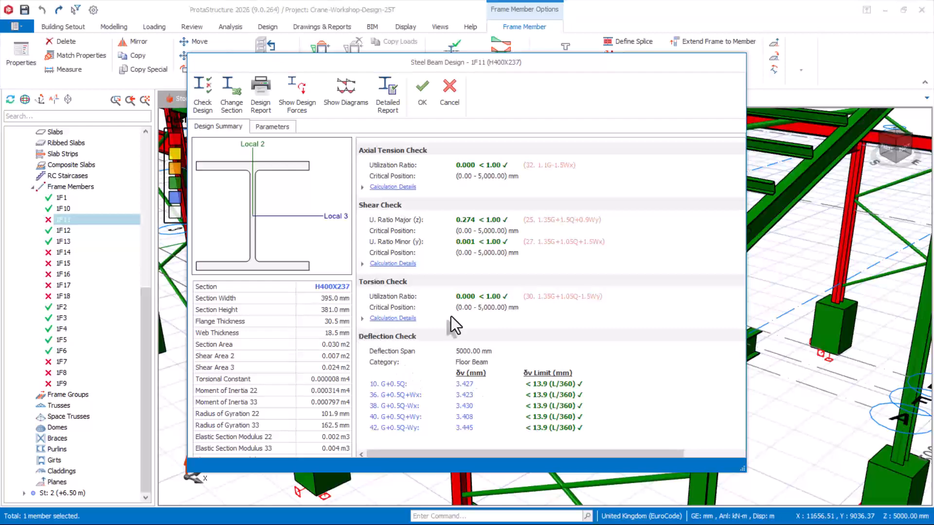
pyautogui.scroll(3, 479, 331)
pyautogui.scroll(2, 491, 360)
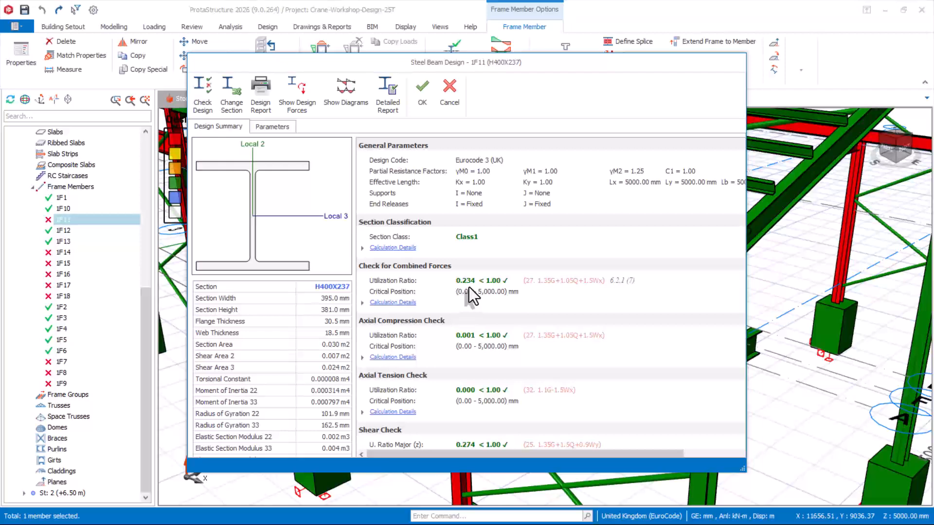
pyautogui.click(198, 104)
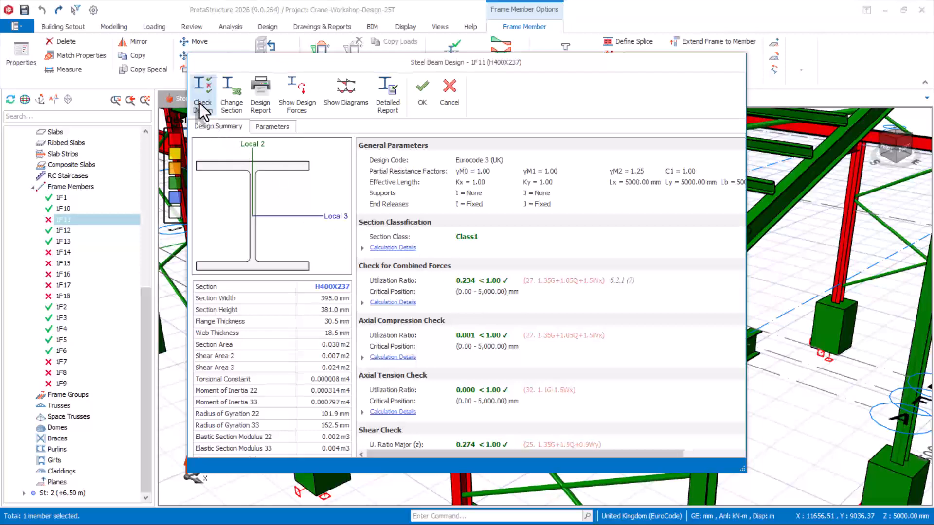
# - Accept the design of the resized H400X237 near-side crane girder between axes 4 and 5 and clear the member selection
pyautogui.click(424, 95)
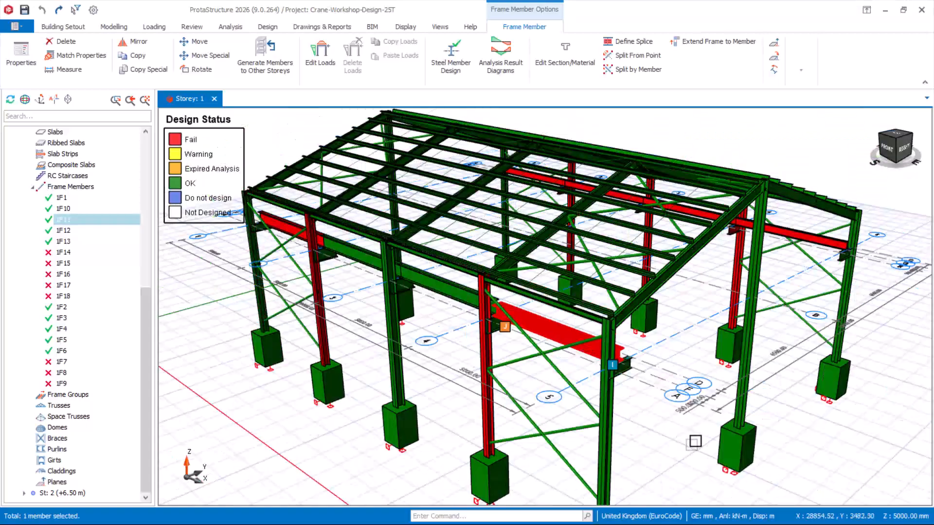
pyautogui.click(648, 452)
pyautogui.scroll(3, 640, 448)
pyautogui.scroll(-2, 598, 436)
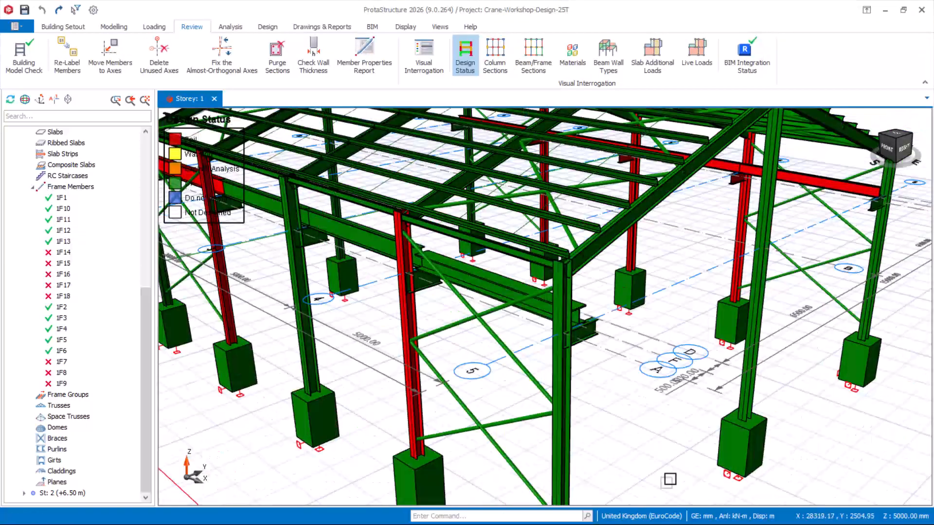
# - Inspect the design status of the near-side crane girder between axes 4 and 5, its end brackets and the adjoining columns
pyautogui.scroll(2, 583, 321)
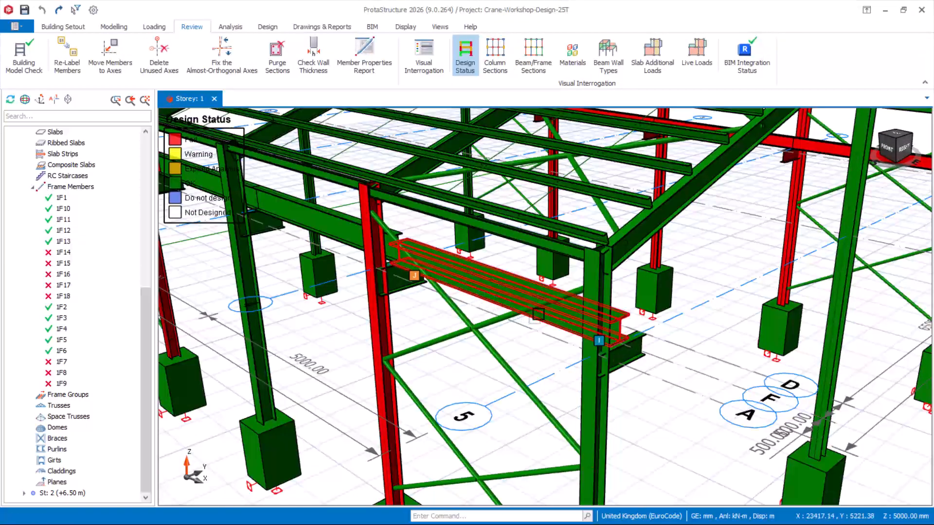
pyautogui.scroll(2, 671, 357)
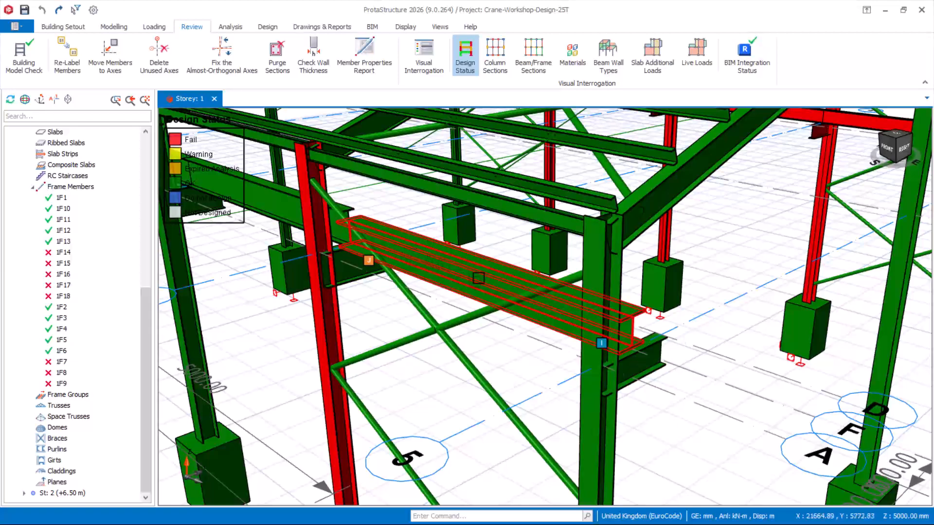
pyautogui.scroll(-4, 496, 302)
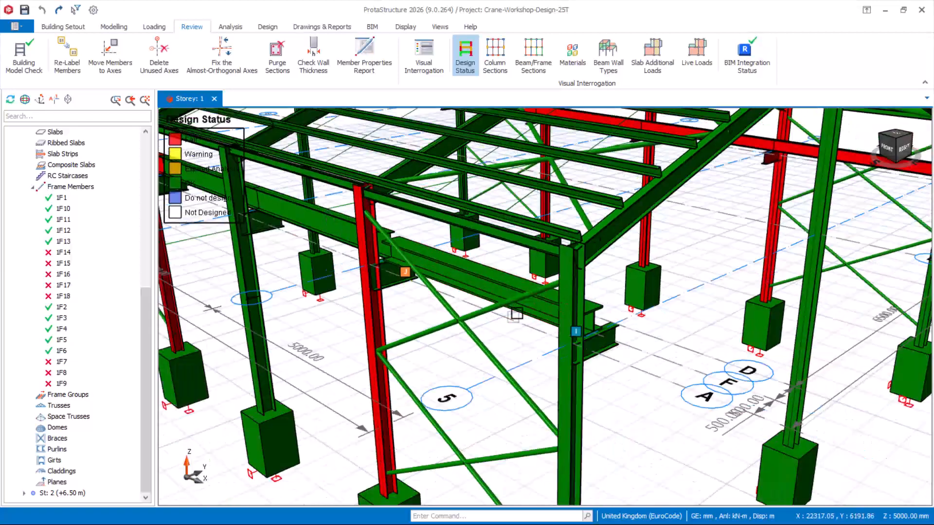
pyautogui.scroll(5, 547, 342)
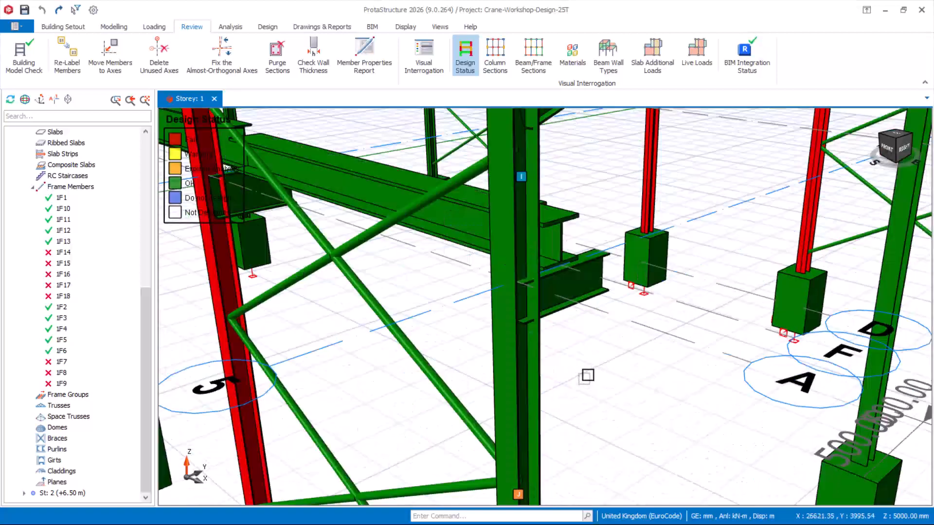
pyautogui.scroll(-3, 550, 360)
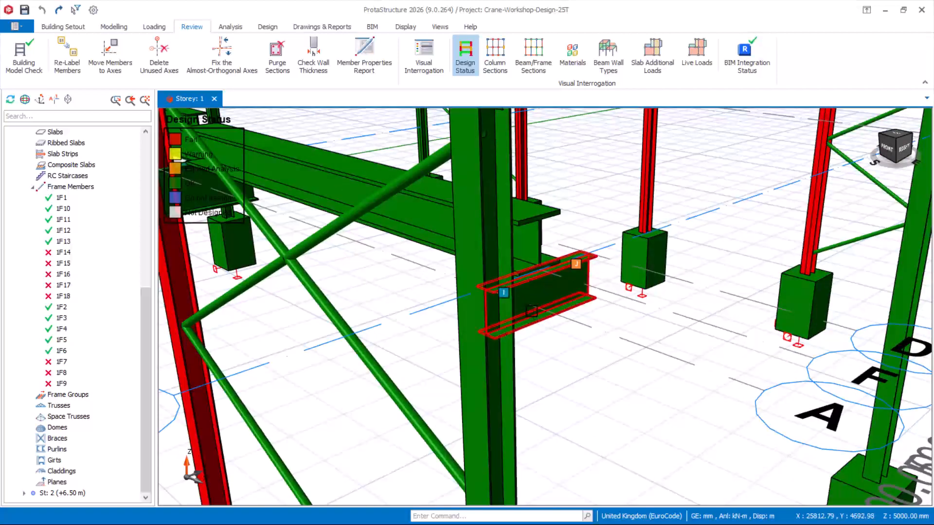
pyautogui.scroll(-5, 584, 354)
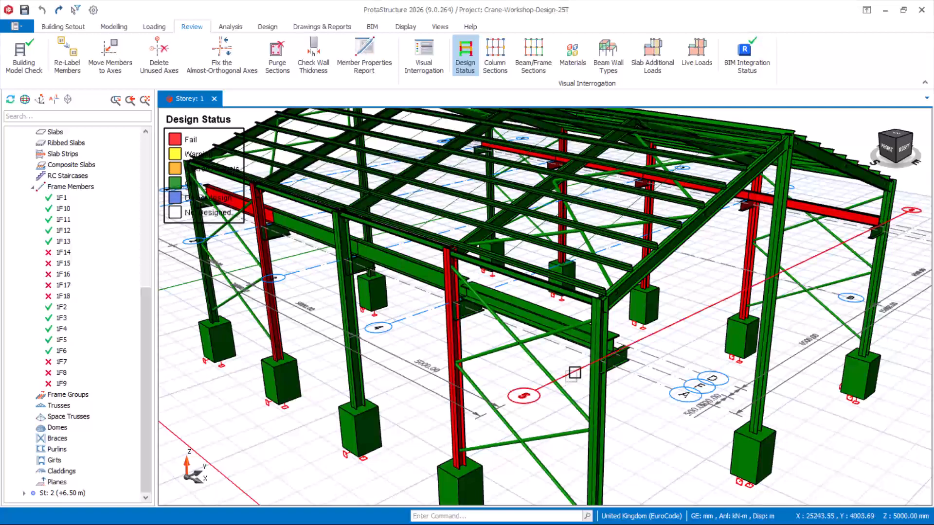
pyautogui.scroll(5, 522, 350)
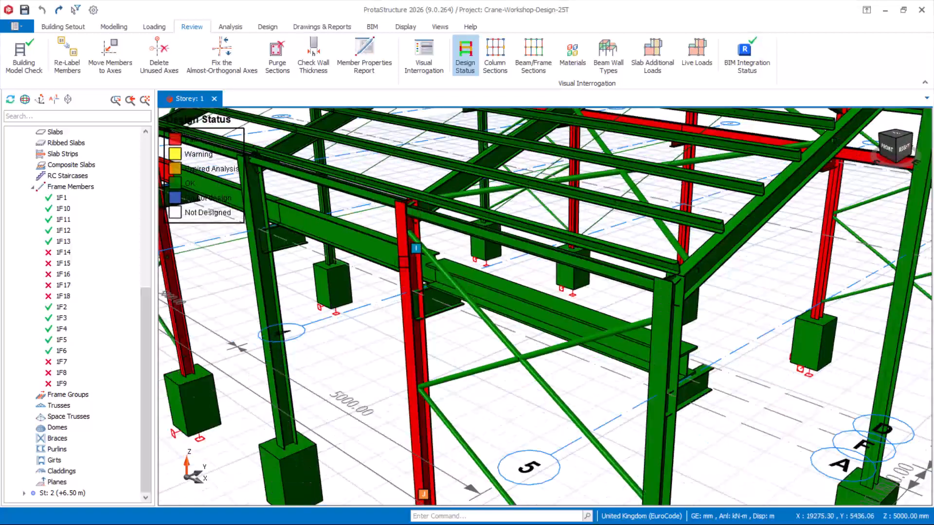
pyautogui.scroll(2, 531, 325)
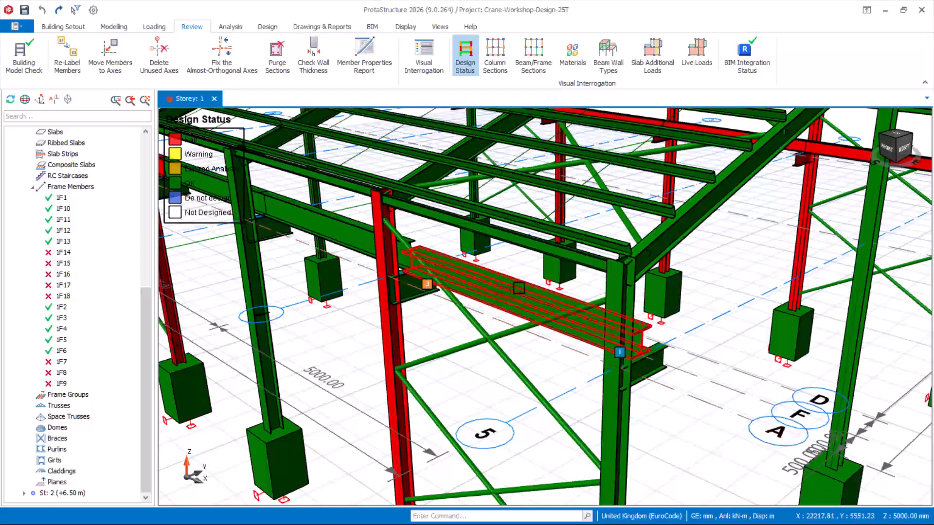
pyautogui.scroll(-3, 437, 312)
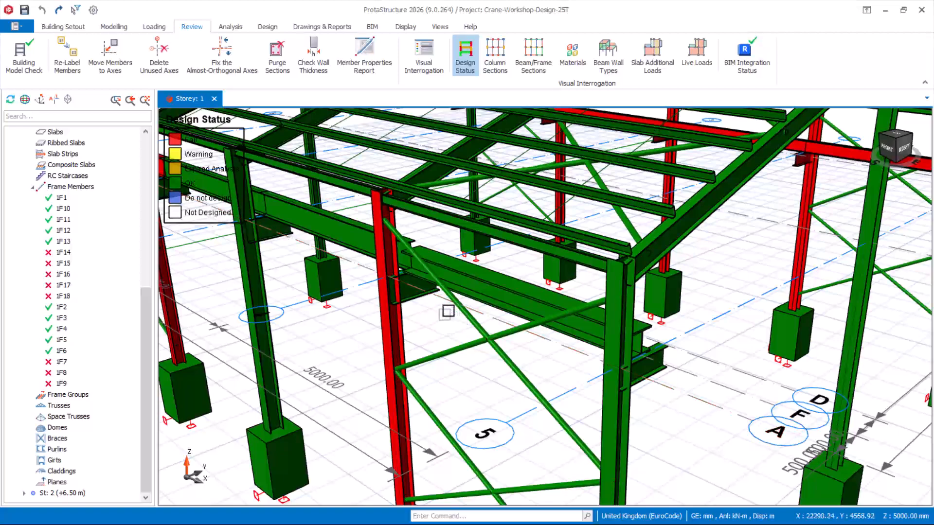
pyautogui.scroll(-3, 559, 379)
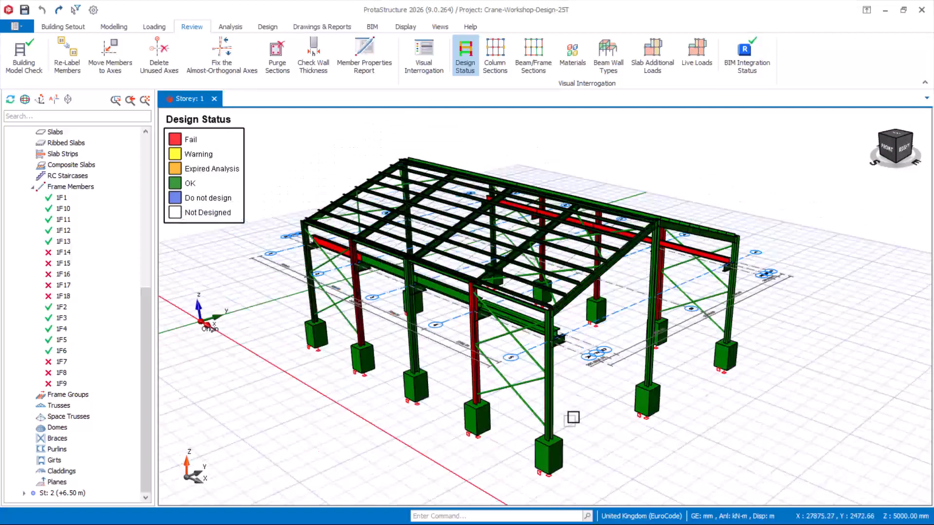
pyautogui.scroll(2, 573, 416)
pyautogui.scroll(3, 504, 346)
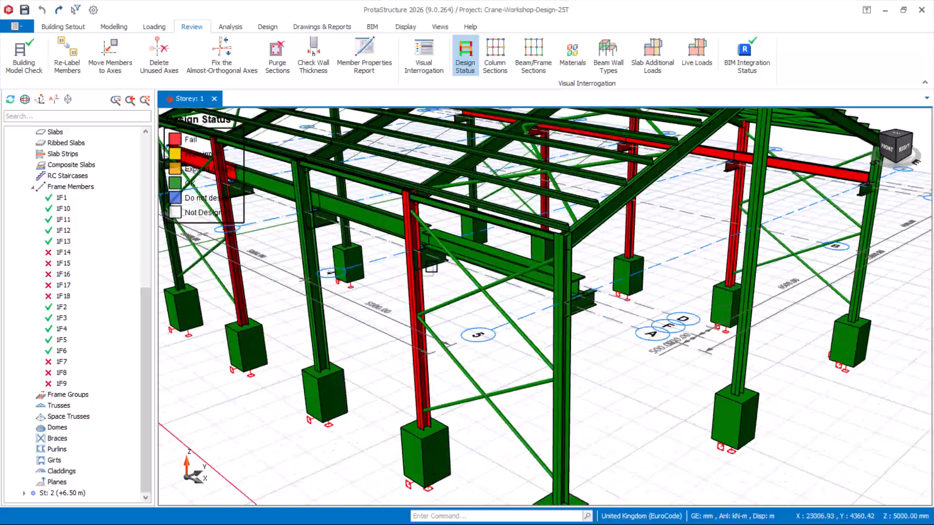
pyautogui.scroll(-2, 548, 375)
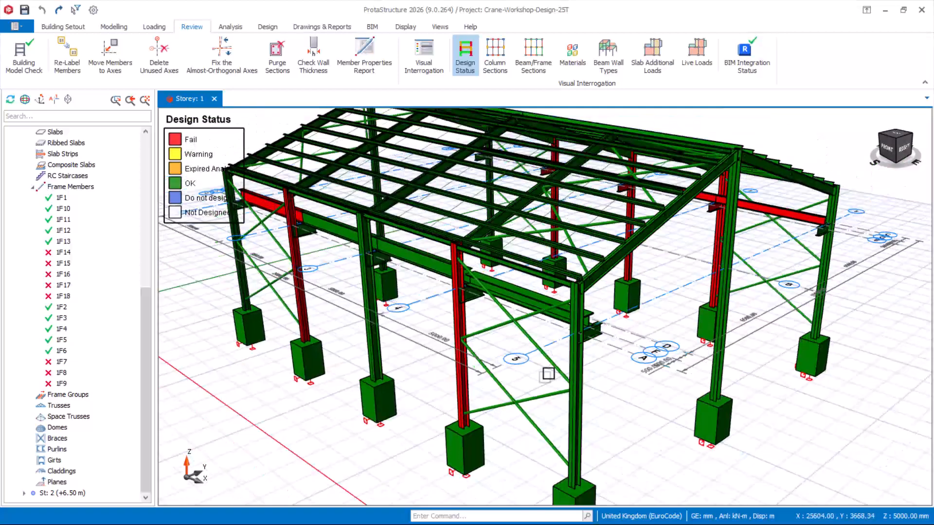
pyautogui.scroll(1, 394, 336)
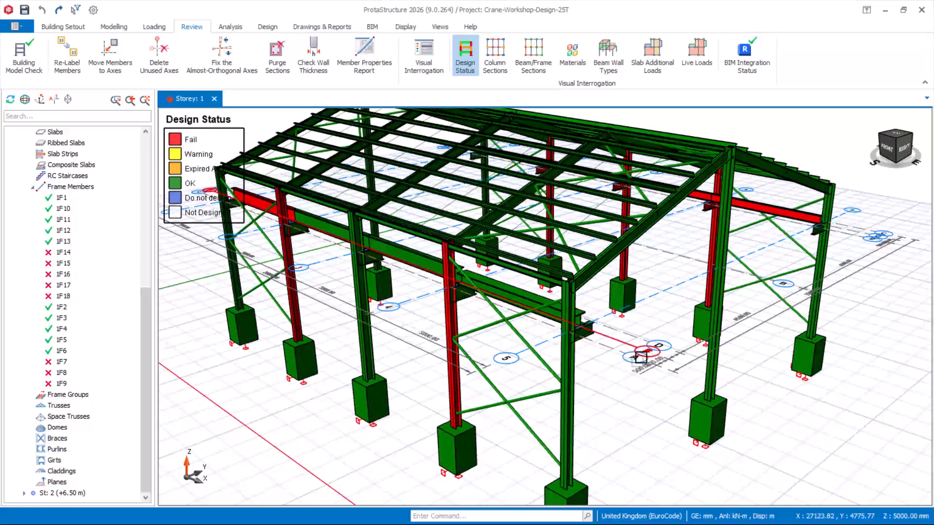
pyautogui.scroll(2, 518, 342)
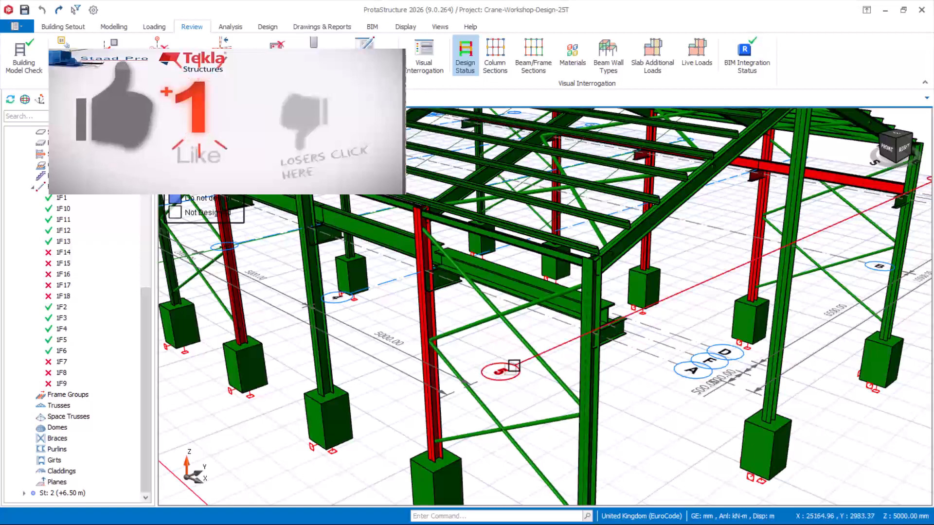
pyautogui.scroll(-2, 472, 344)
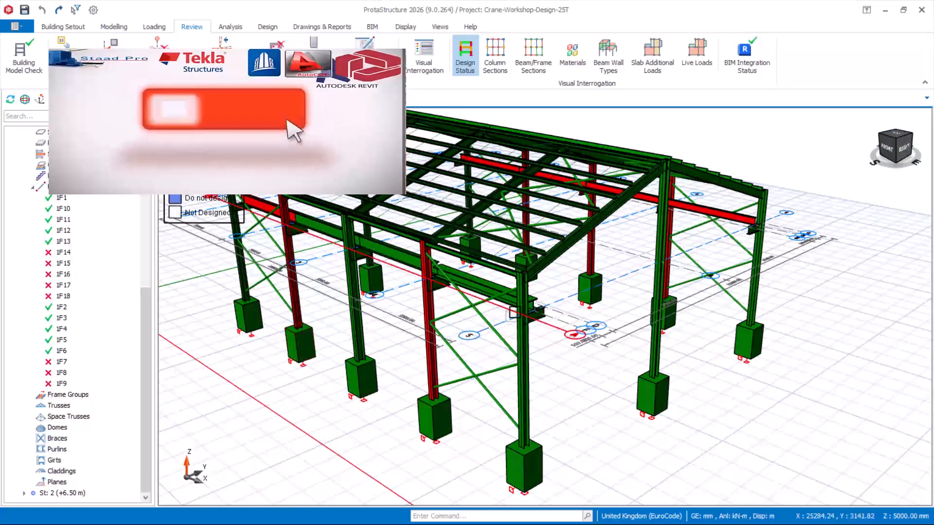
pyautogui.scroll(-2, 321, 333)
pyautogui.scroll(2, 333, 333)
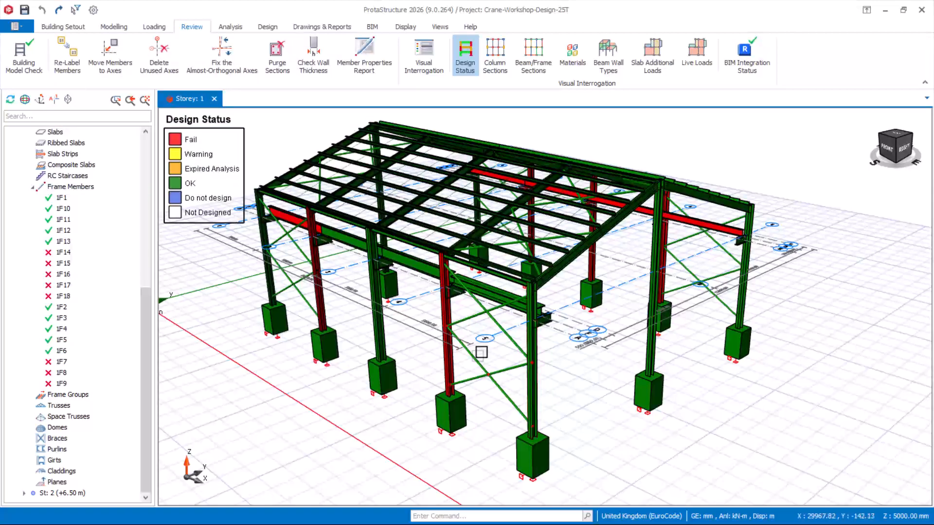
pyautogui.scroll(-3, 482, 352)
pyautogui.scroll(5, 492, 367)
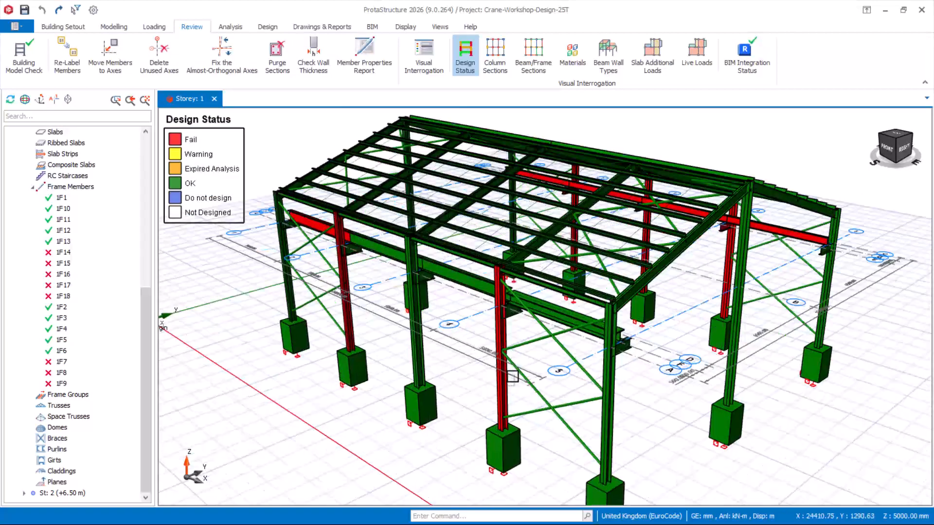
pyautogui.scroll(1, 513, 376)
pyautogui.scroll(2, 362, 275)
pyautogui.scroll(-2, 456, 320)
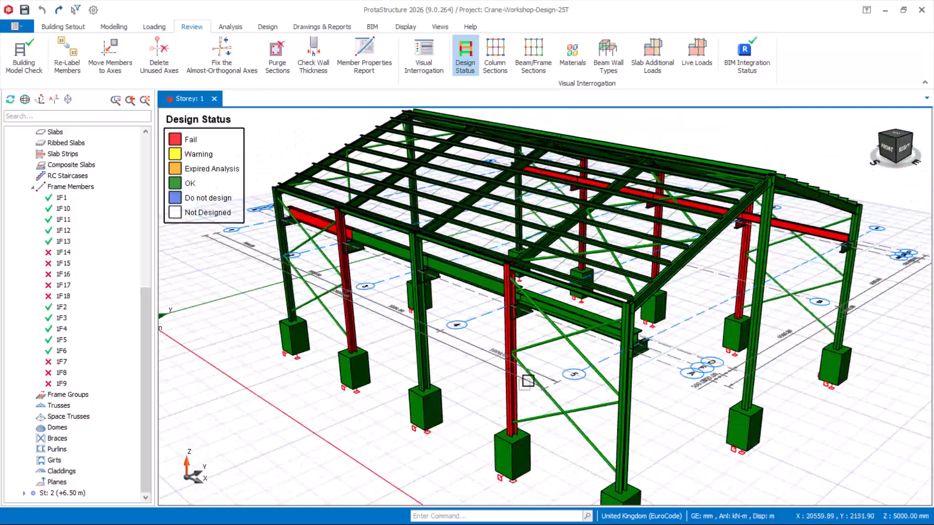
pyautogui.scroll(-2, 535, 365)
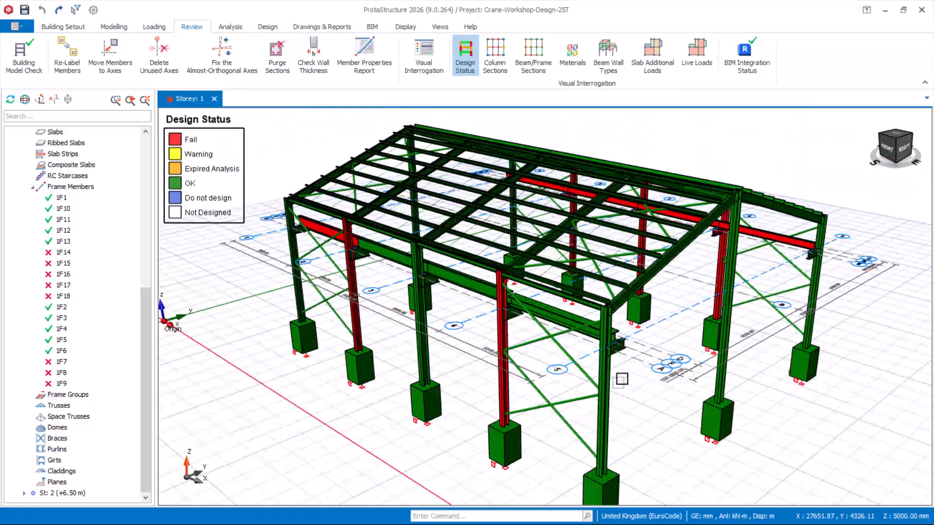